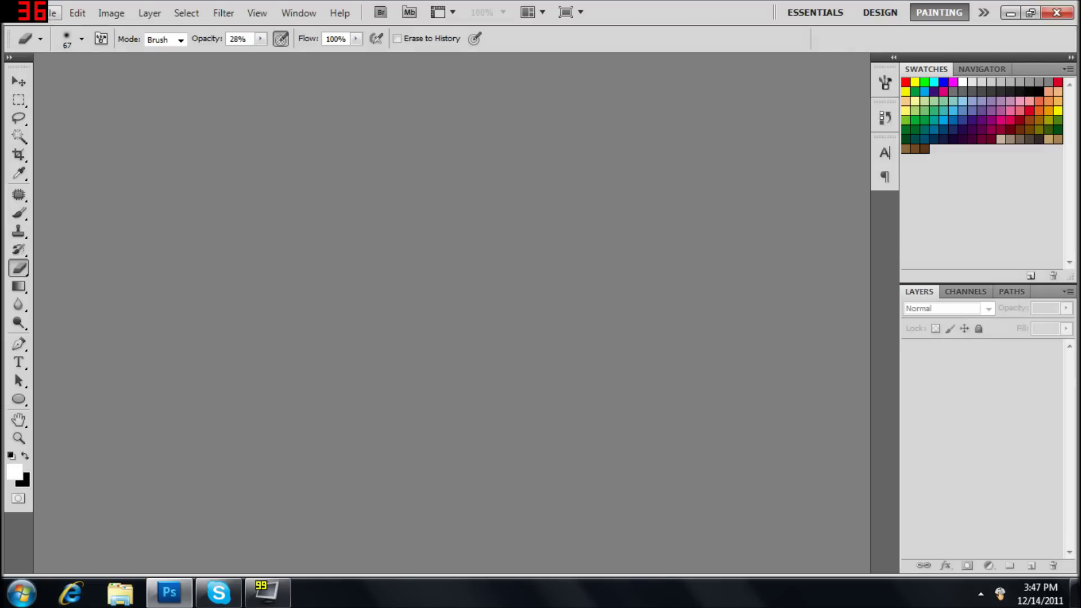
# Create a new 1360 by 780 pixel document from the Desktop Background preset with transparent background contents
pyautogui.click(52, 13)
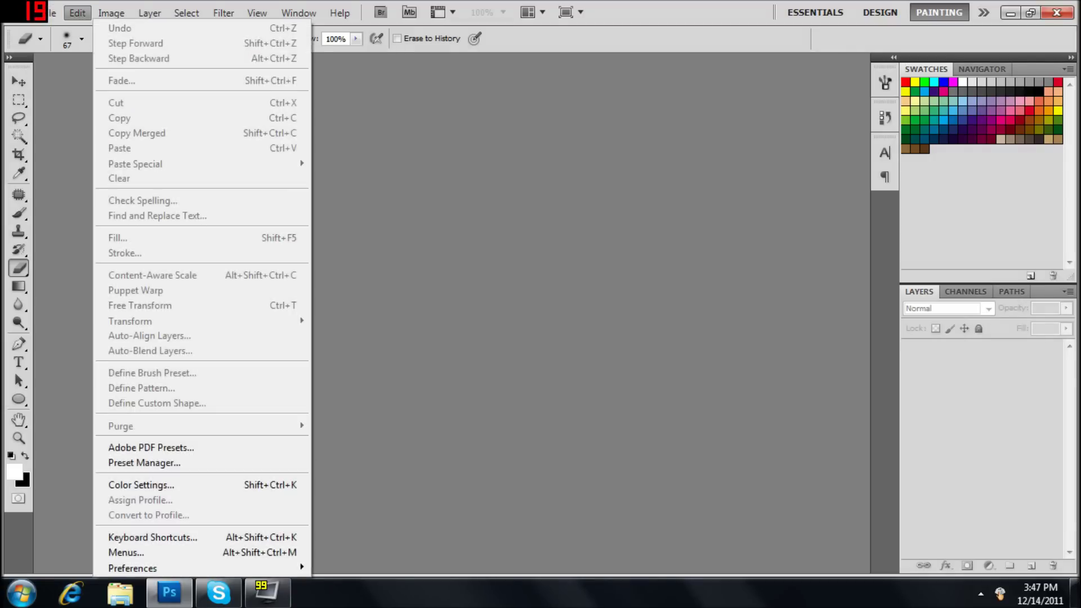
pyautogui.press('Return')
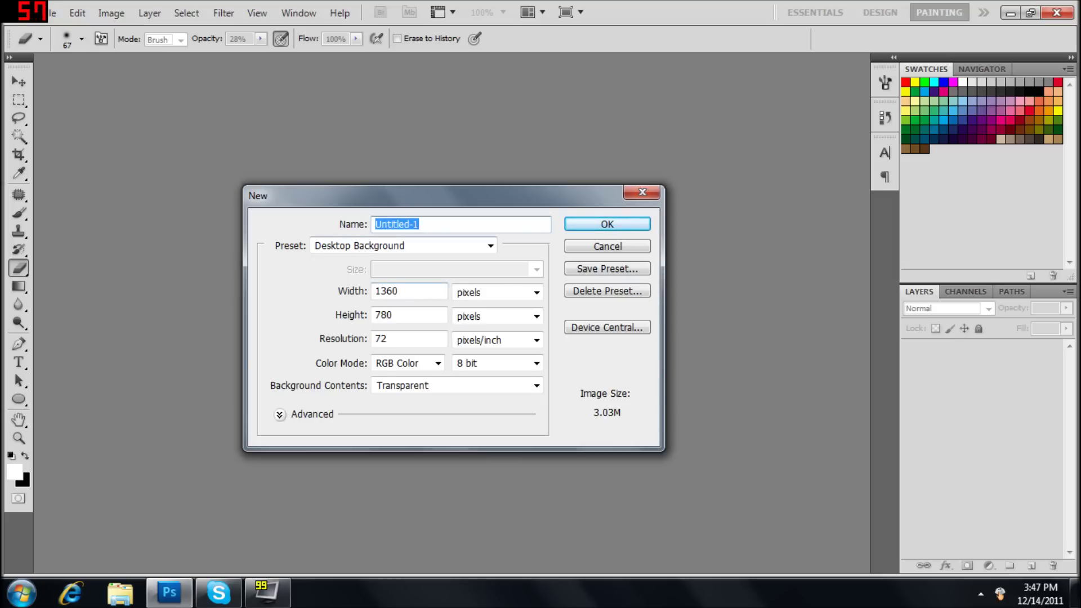
pyautogui.press('Return')
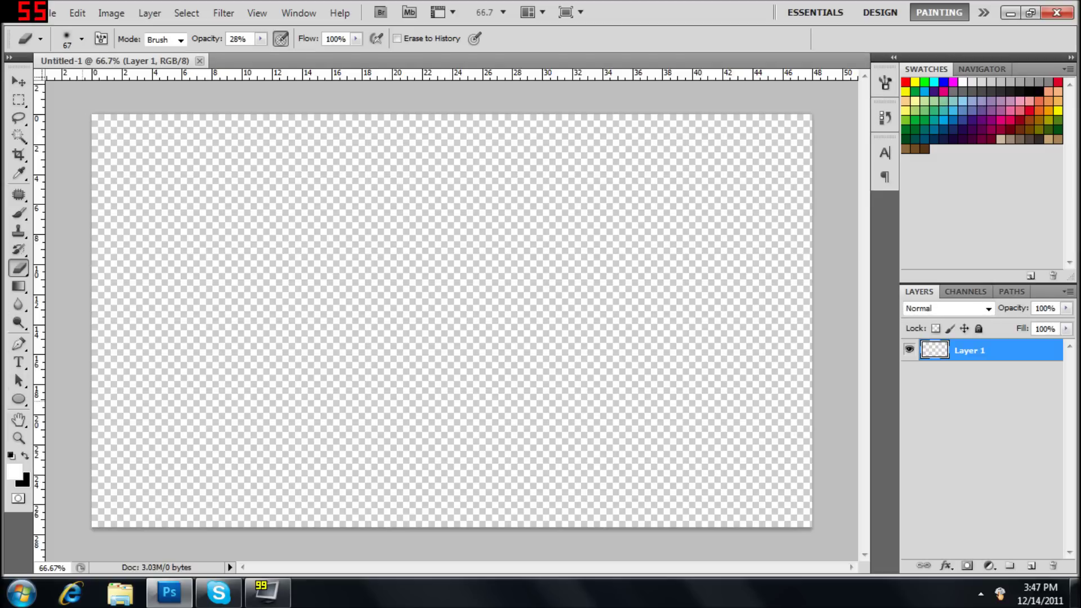
# Fill the empty Layer 1 with white using the Paint Bucket tool, and leave the layer deselected
pyautogui.click(19, 286)
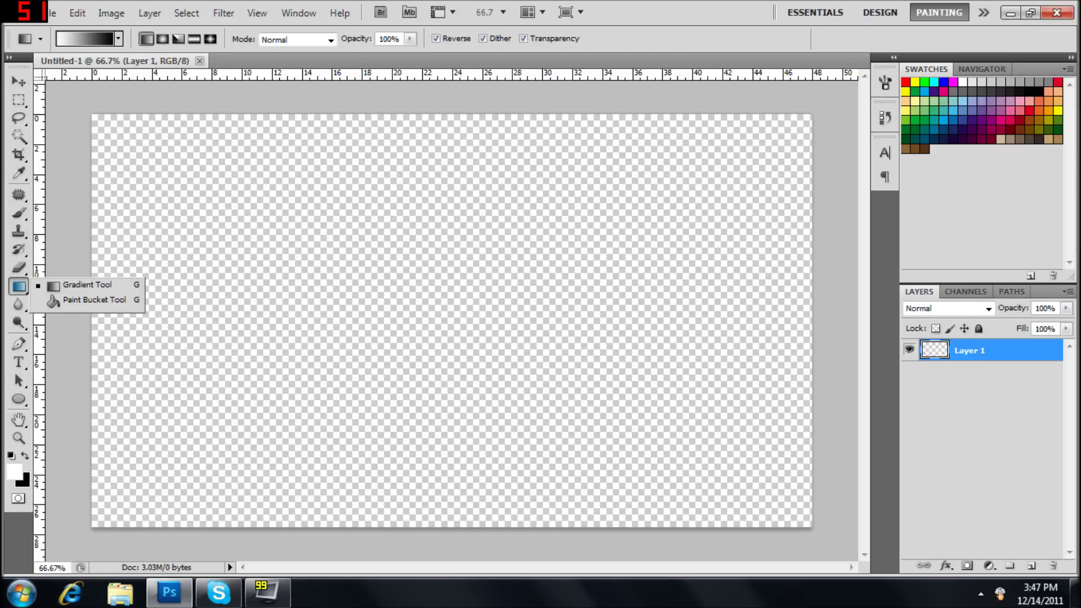
pyautogui.click(94, 300)
pyautogui.click(282, 298)
pyautogui.click(981, 427)
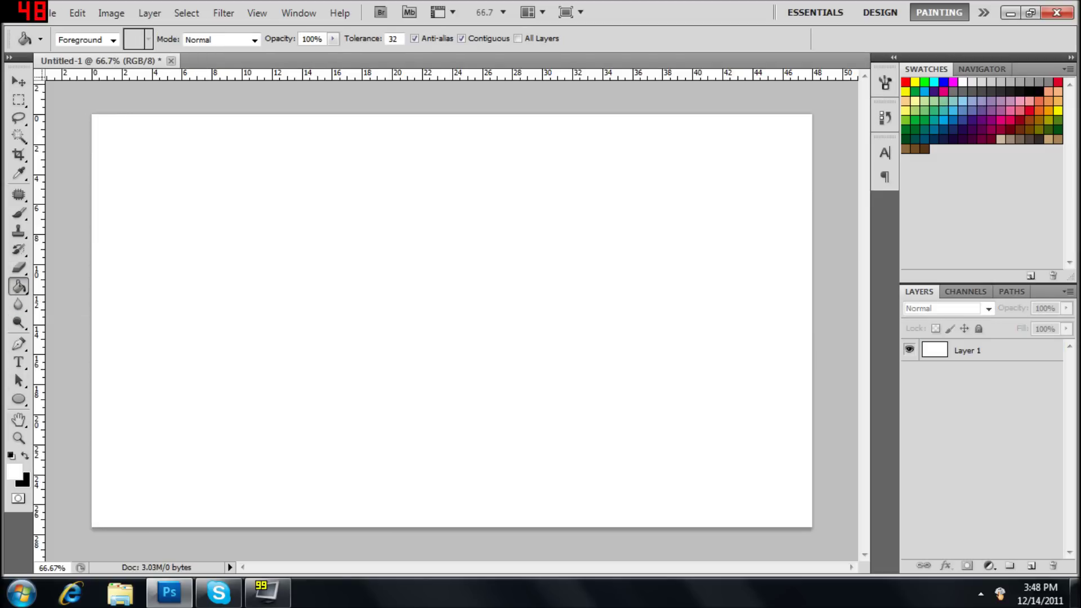
# Add a new layer, choose the Ellipse tool and swap the foreground colour to black
pyautogui.click(1031, 566)
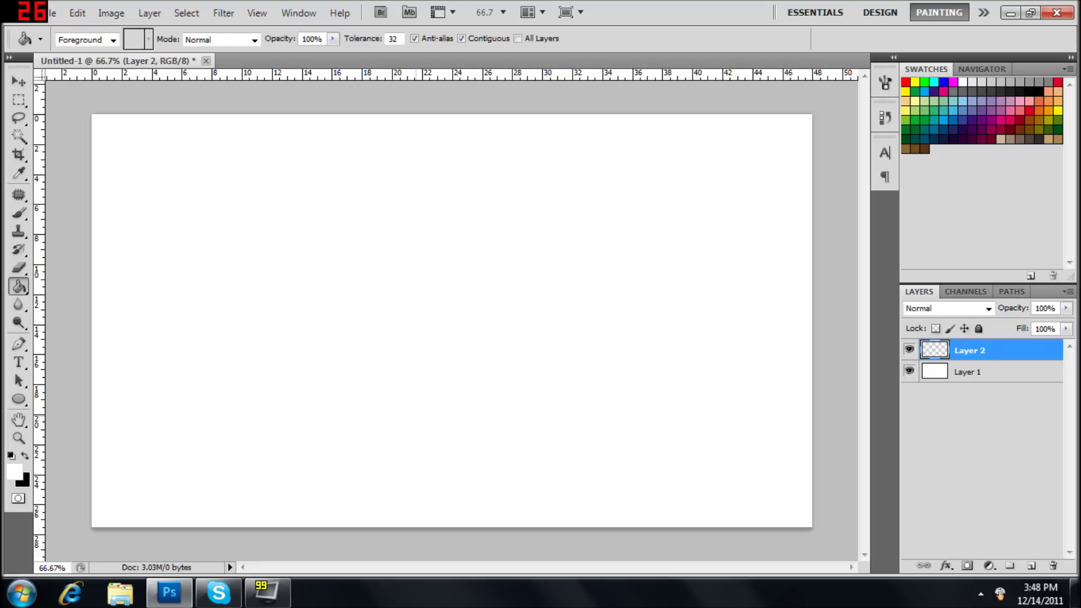
pyautogui.click(19, 398)
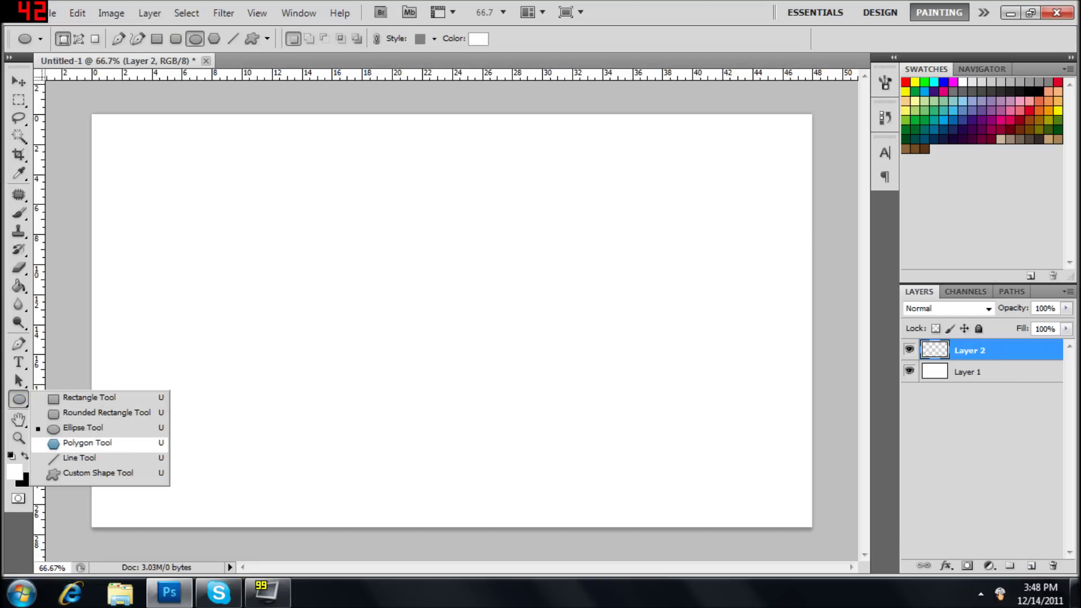
pyautogui.click(83, 428)
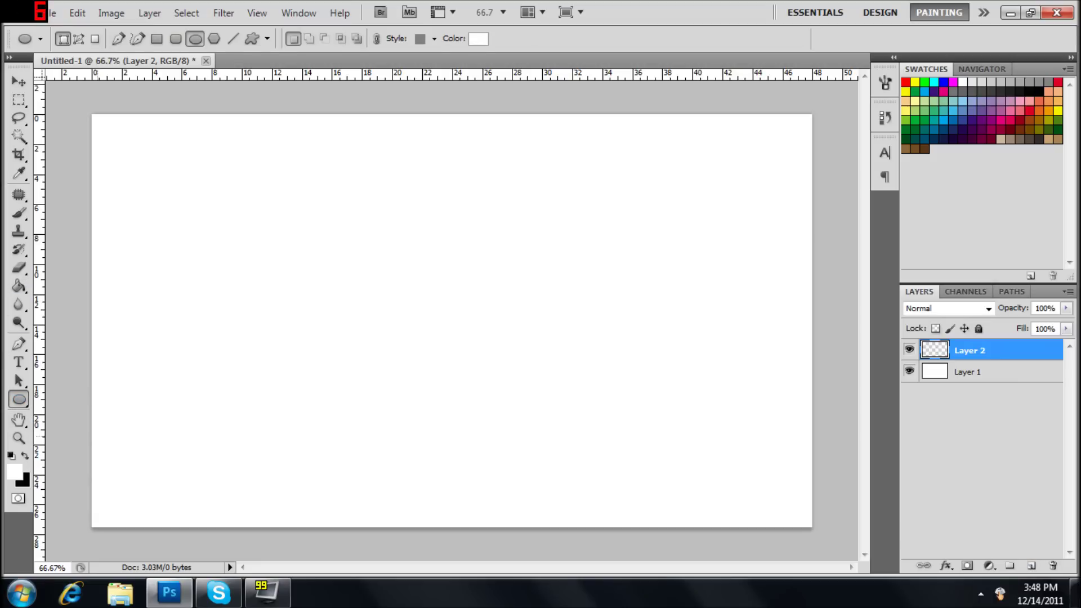
pyautogui.press('x')
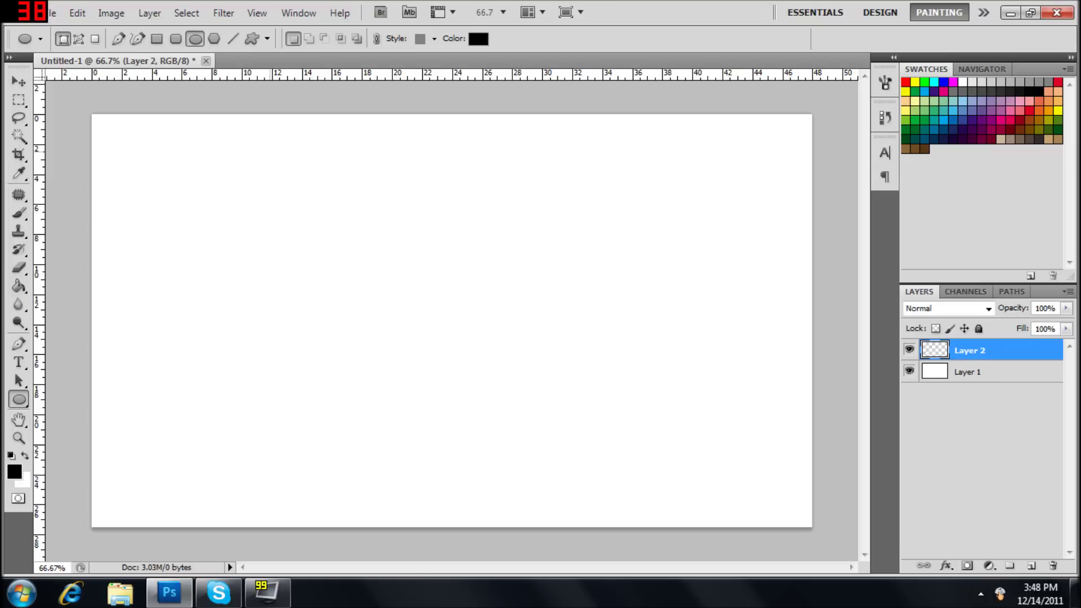
pyautogui.moveTo(268, 150); pyautogui.dragTo(635, 511)
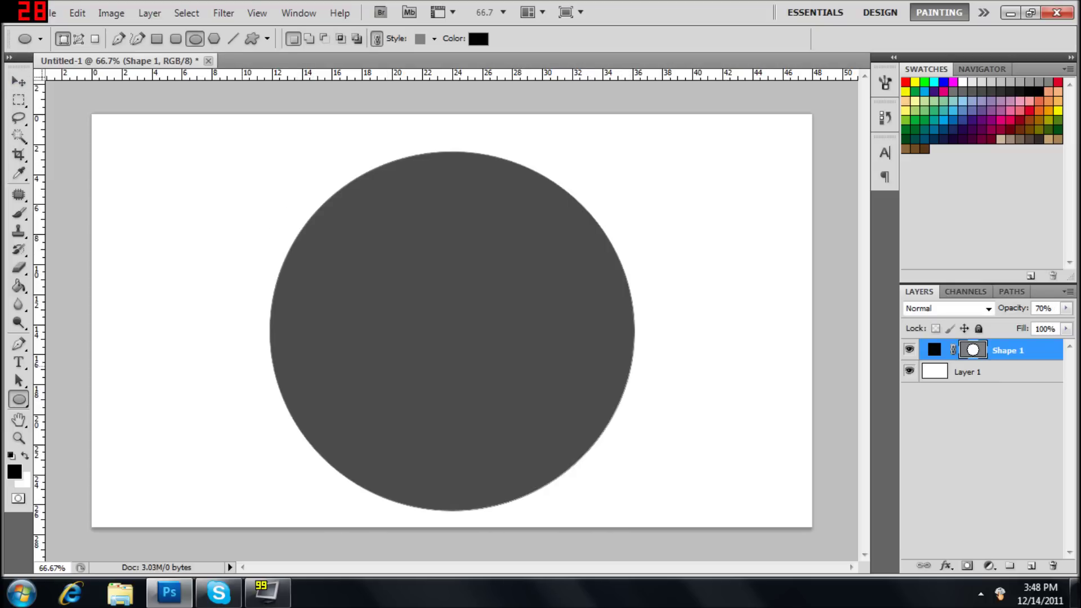
pyautogui.hotkey('ctrl', 'z')
pyautogui.click(14, 472)
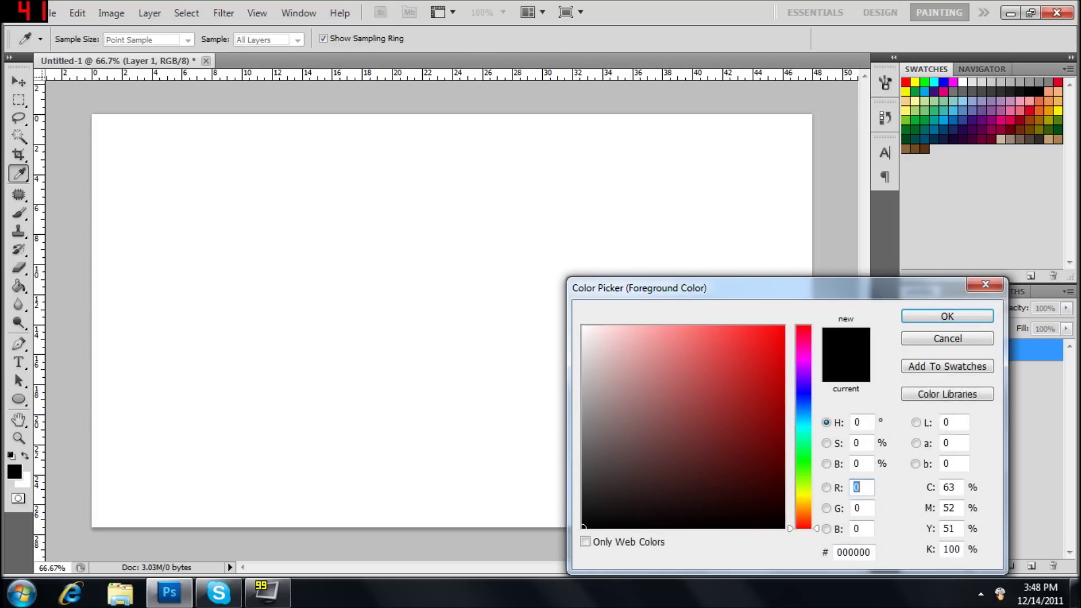
pyautogui.press('Return')
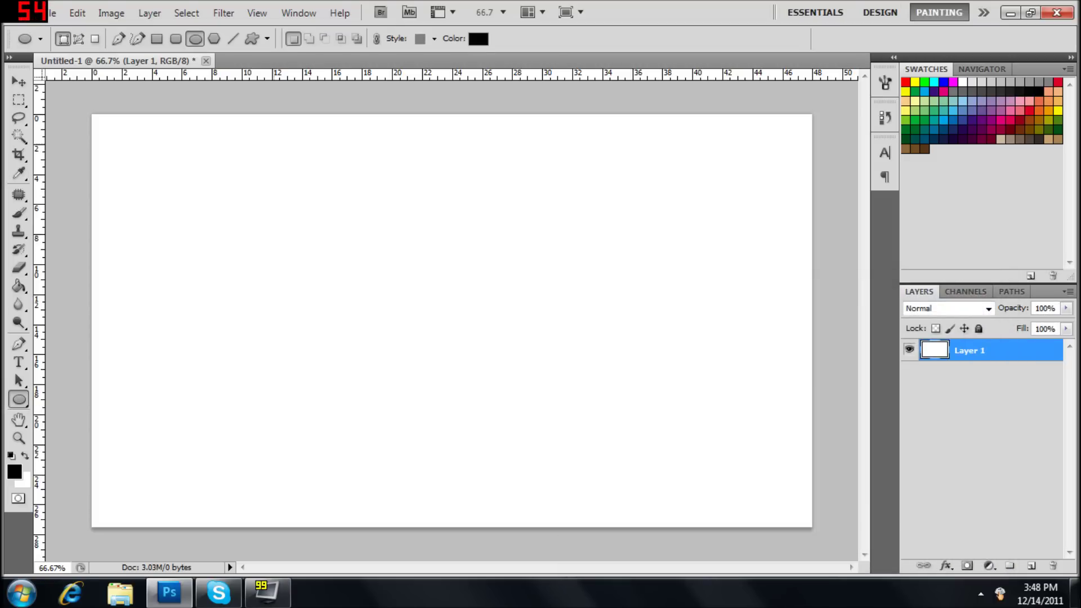
# Draw a large black circle near the centre of the canvas and set its layer opacity to 100%
pyautogui.moveTo(299, 171); pyautogui.dragTo(637, 510)
pyautogui.click(18, 83)
pyautogui.moveTo(493, 292); pyautogui.dragTo(450, 265)
pyautogui.moveTo(594, 483); pyautogui.dragTo(600, 481)
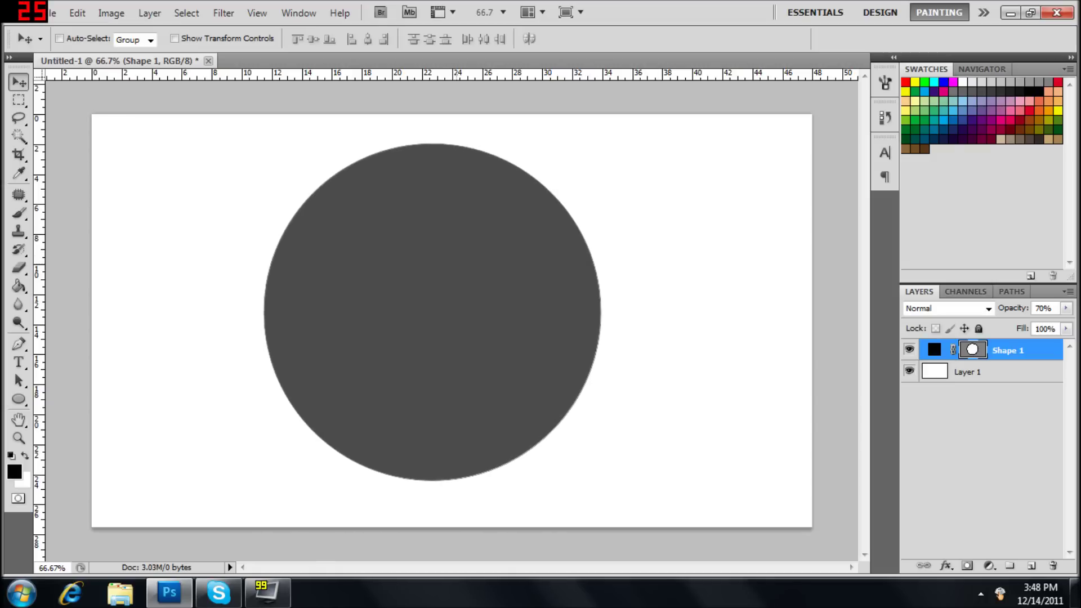
pyautogui.moveTo(457, 263); pyautogui.dragTo(456, 264)
pyautogui.click(1066, 308)
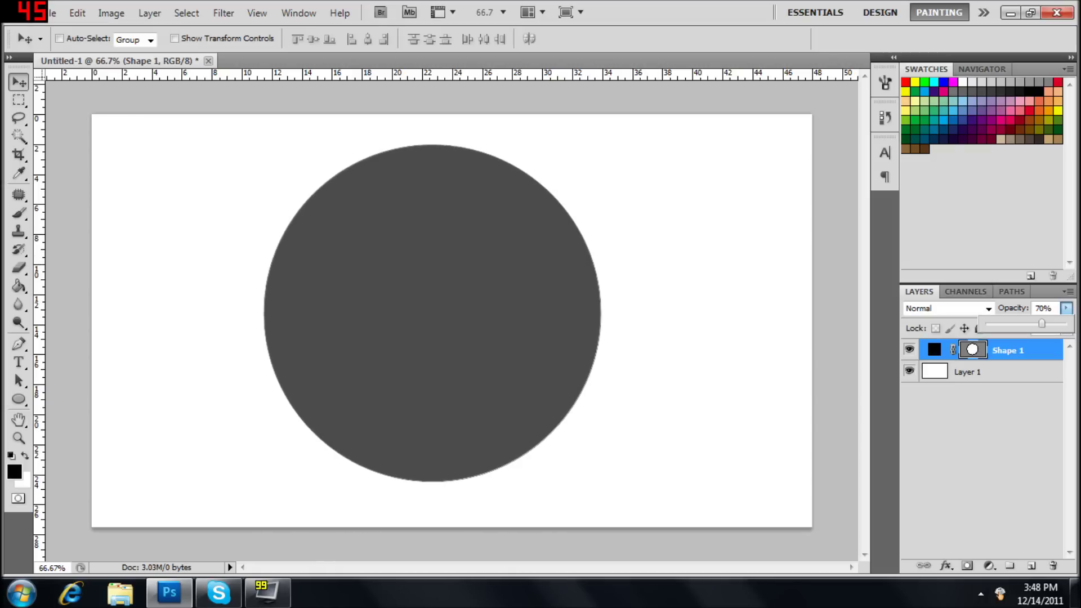
pyautogui.moveTo(1042, 323); pyautogui.dragTo(1066, 324)
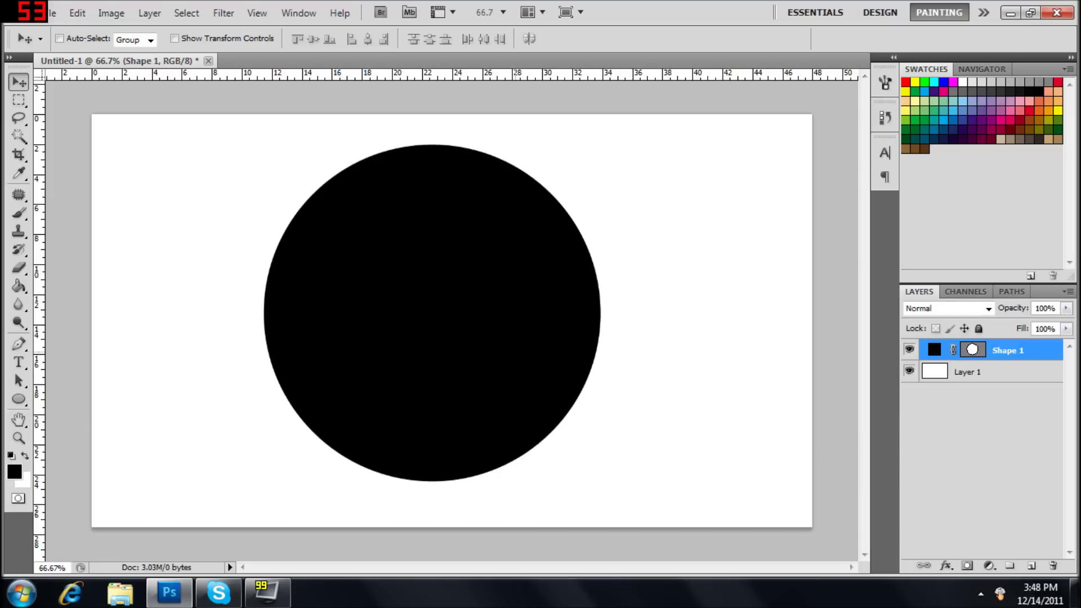
# Nudge the circle slightly down and enlarge it outward from its upper-left corner with Free Transform
pyautogui.press('Down')
pyautogui.press('Down')
pyautogui.press('Down')
pyautogui.press('Down')
pyautogui.press('Down')
pyautogui.press('Down')
pyautogui.hotkey('ctrl', 't')
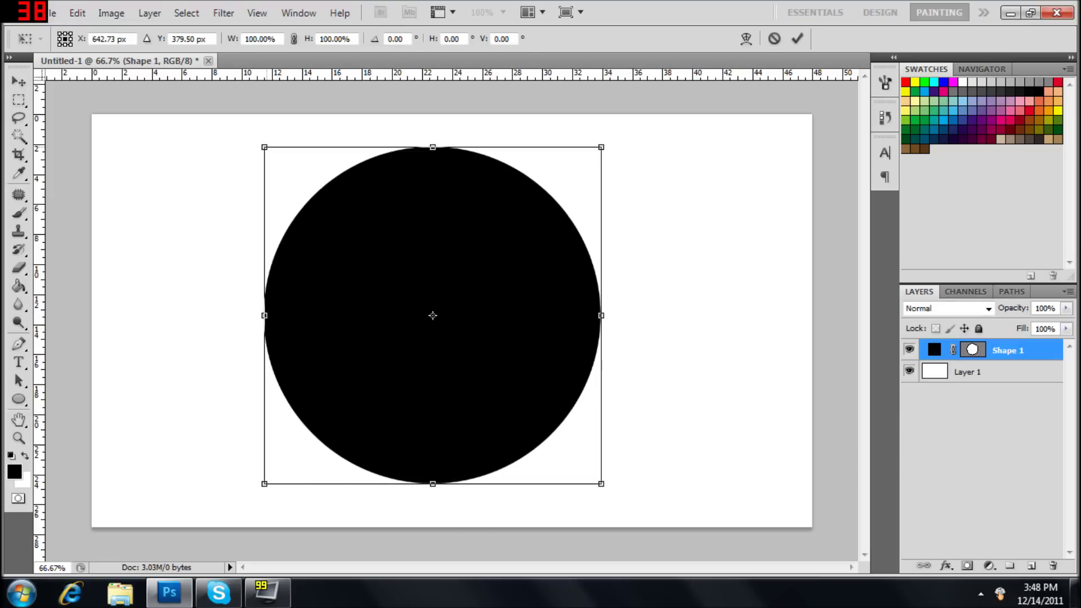
pyautogui.moveTo(265, 147); pyautogui.dragTo(239, 130)
pyautogui.press('Return')
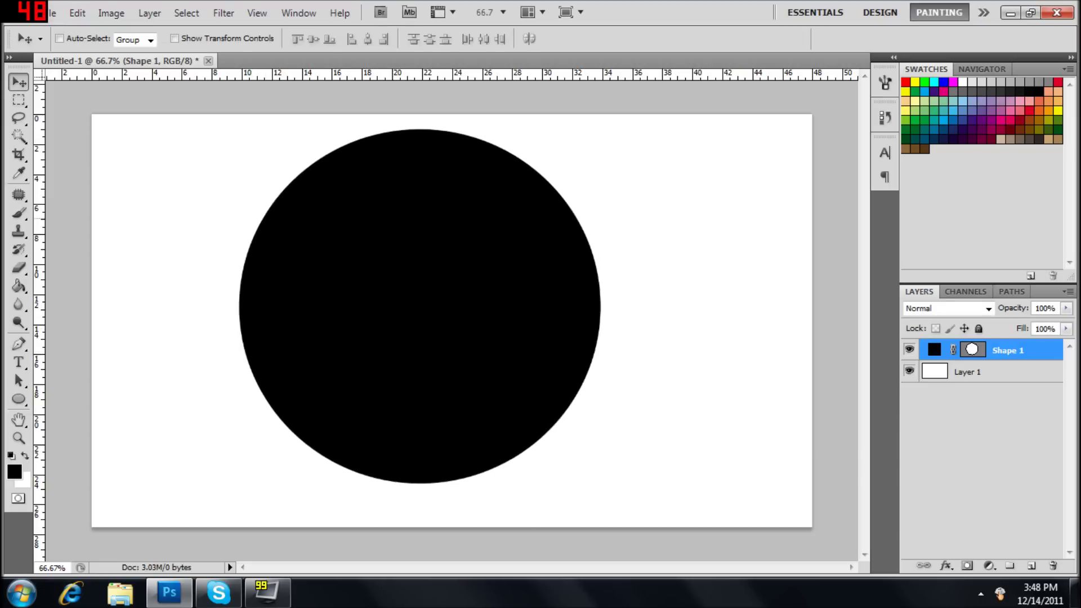
# Move the enlarged circle slightly to the right and down so its upper and lower margins are more even
pyautogui.moveTo(392, 218); pyautogui.dragTo(398, 223)
pyautogui.press('Down')
pyautogui.press('Down')
pyautogui.press('Down')
pyautogui.press('Down')
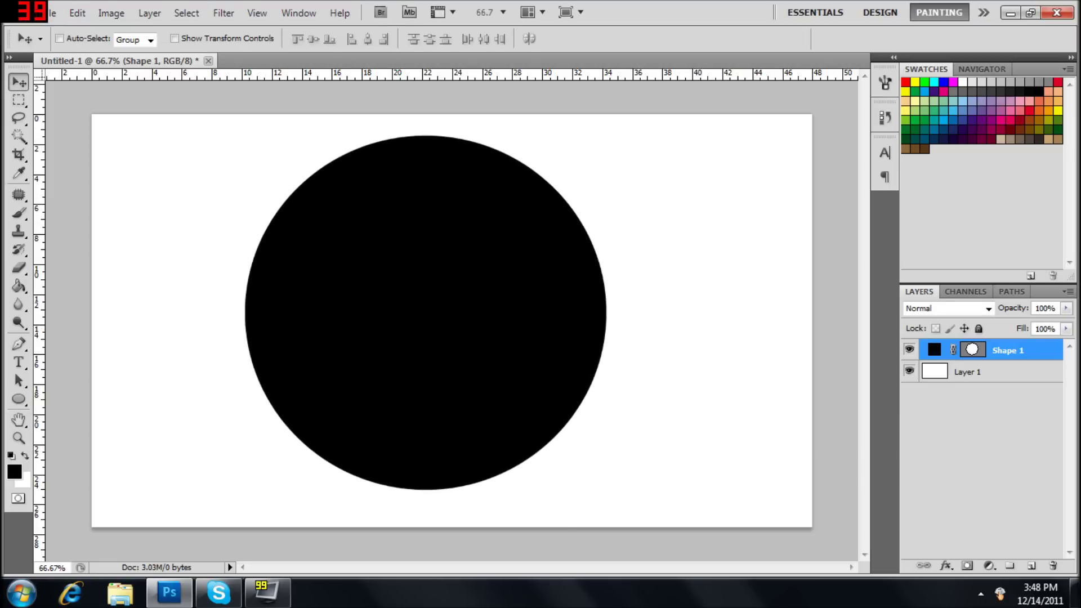
pyautogui.press('Down')
pyautogui.press('Down')
pyautogui.press('Down')
# Duplicate the black circle's shape layer
pyautogui.click(981, 439)
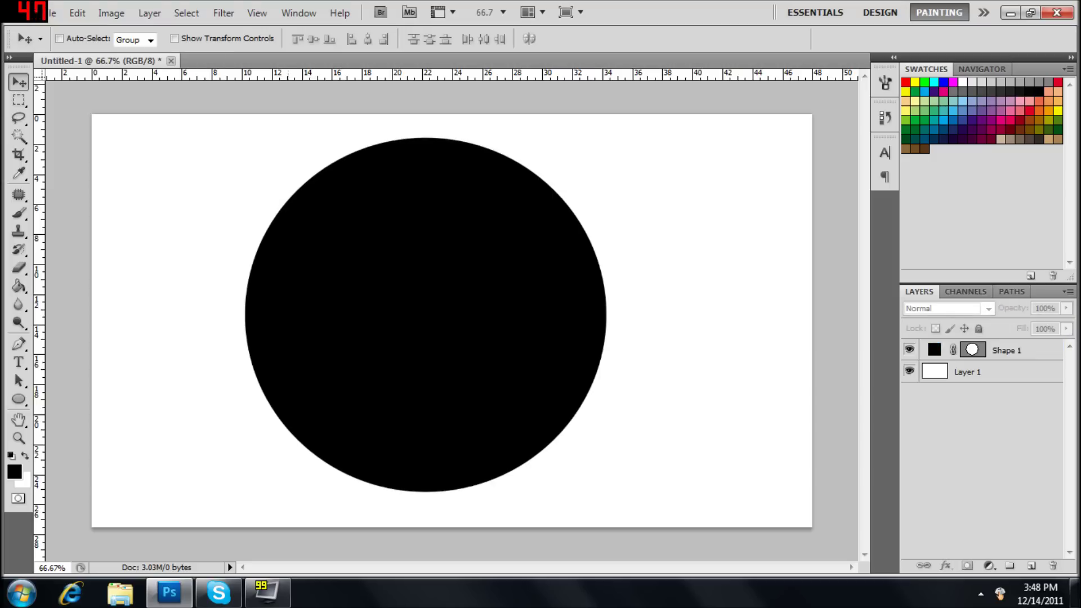
pyautogui.click(1007, 350)
pyautogui.hotkey('ctrl', 'j')
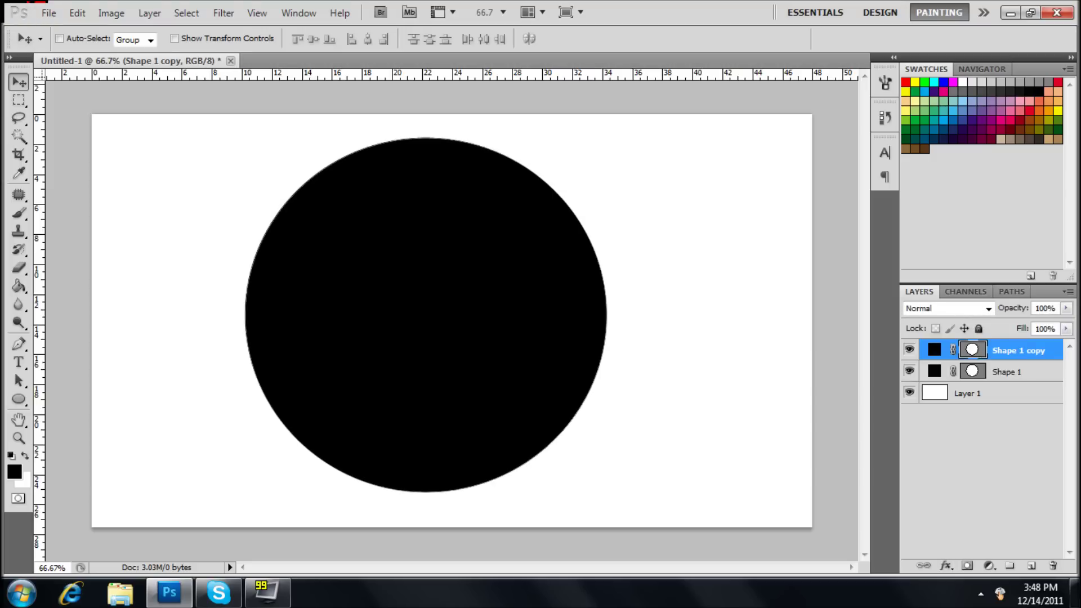
# Add a Bevel and Emboss effect to the original Shape 1 layer and hide its duplicate above
pyautogui.rightClick(1020, 372)
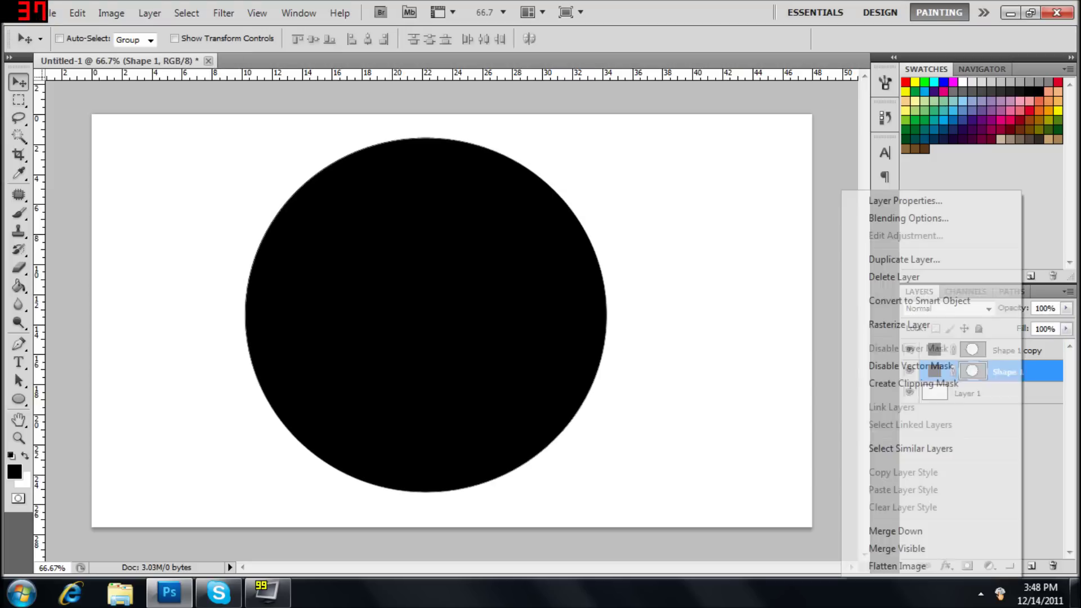
pyautogui.click(908, 218)
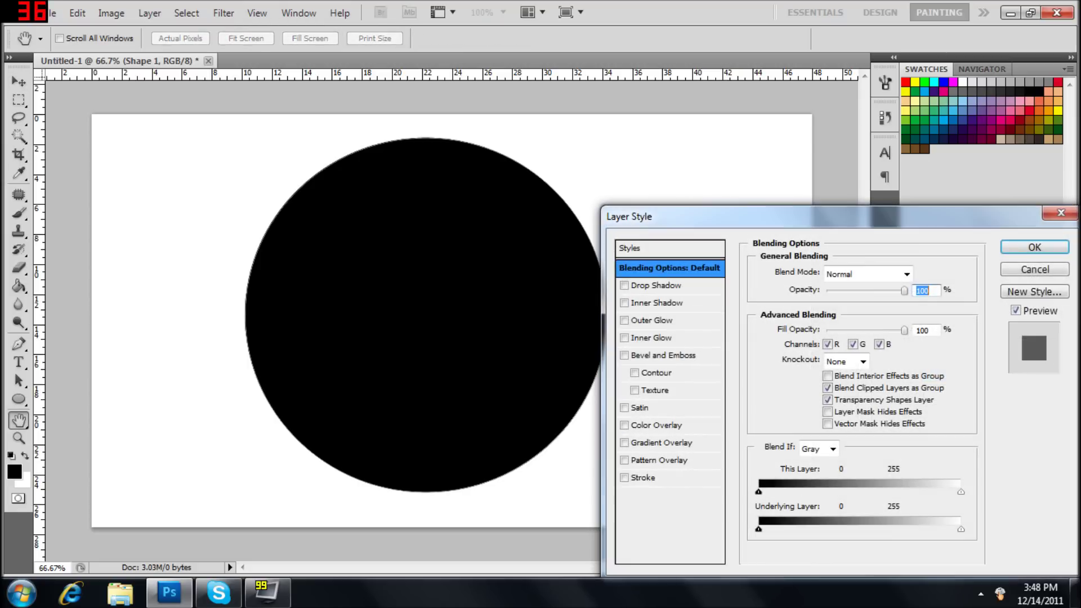
pyautogui.moveTo(864, 220); pyautogui.dragTo(878, 150)
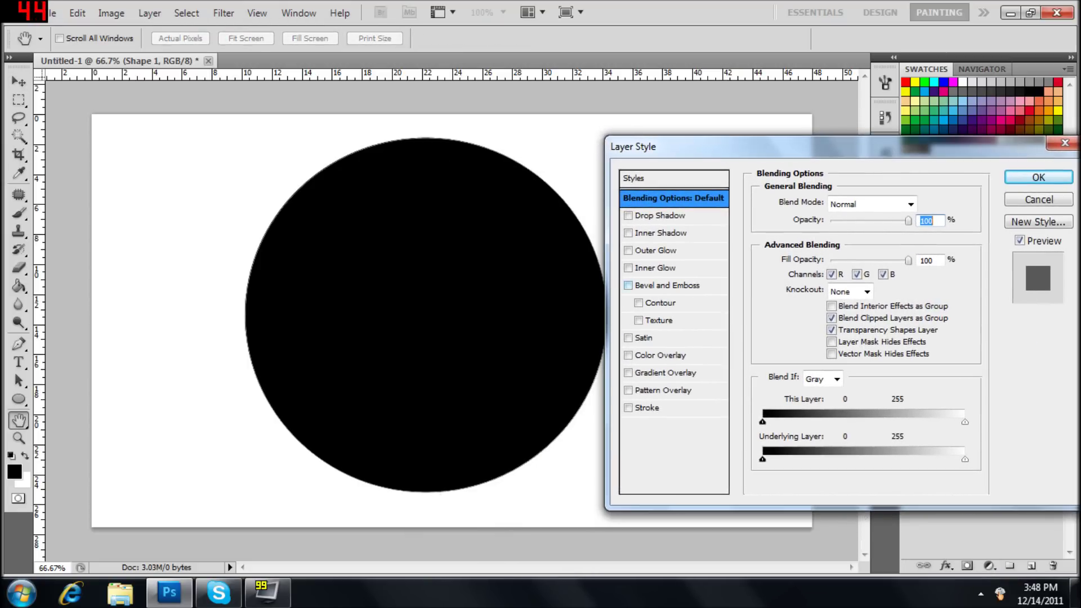
pyautogui.click(628, 285)
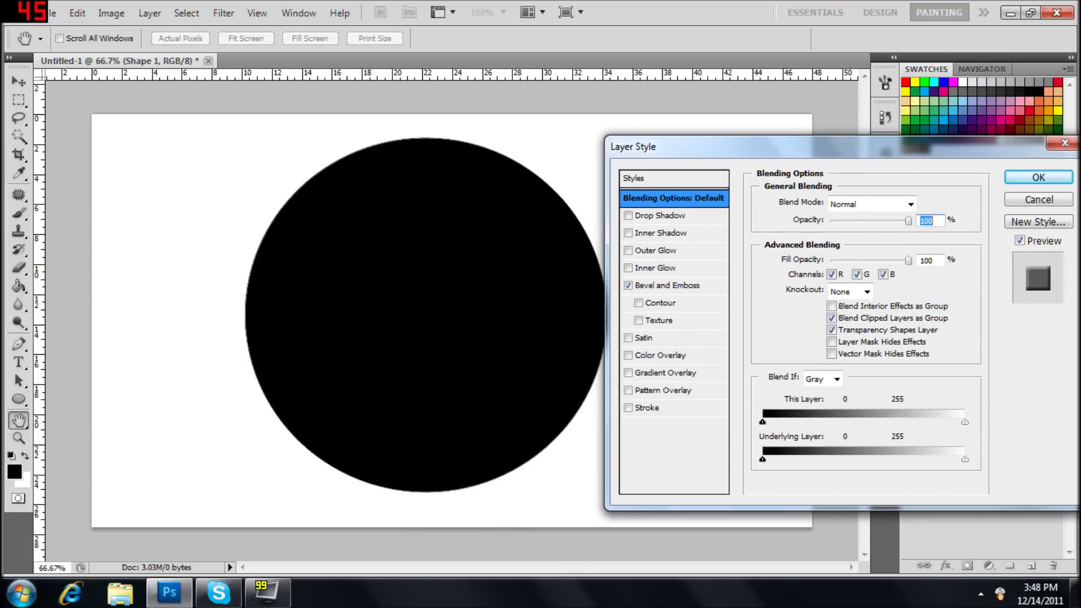
pyautogui.moveTo(881, 150); pyautogui.dragTo(704, 184)
pyautogui.click(867, 204)
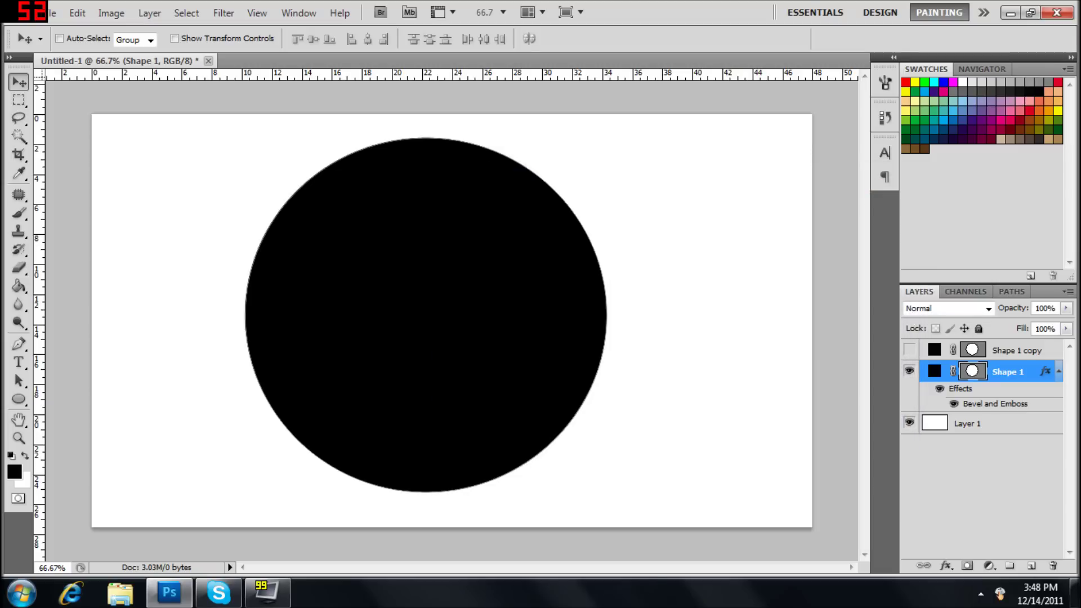
pyautogui.click(1017, 351)
pyautogui.click(1009, 371)
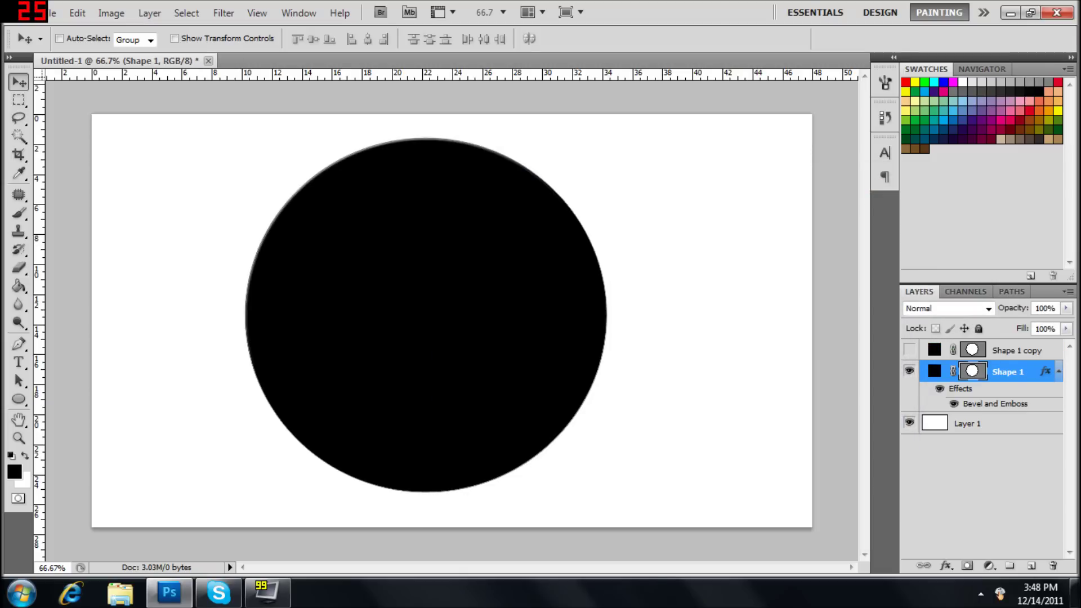
# Add a black (000000) Outer Glow with Normal blend mode to the Shape 1 layer's style
pyautogui.rightClick(1008, 371)
pyautogui.click(895, 220)
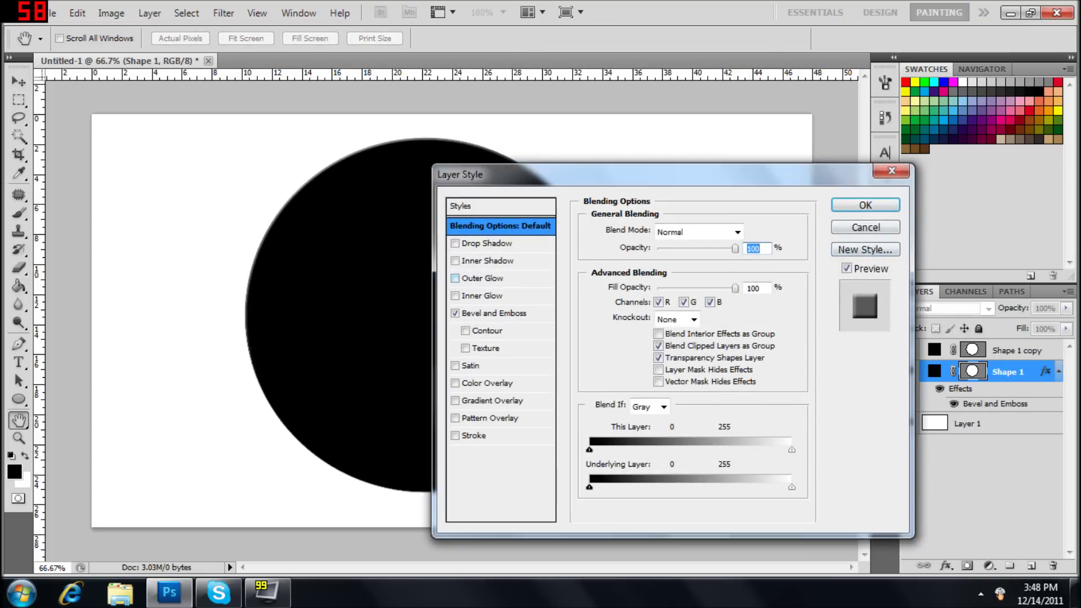
pyautogui.click(494, 313)
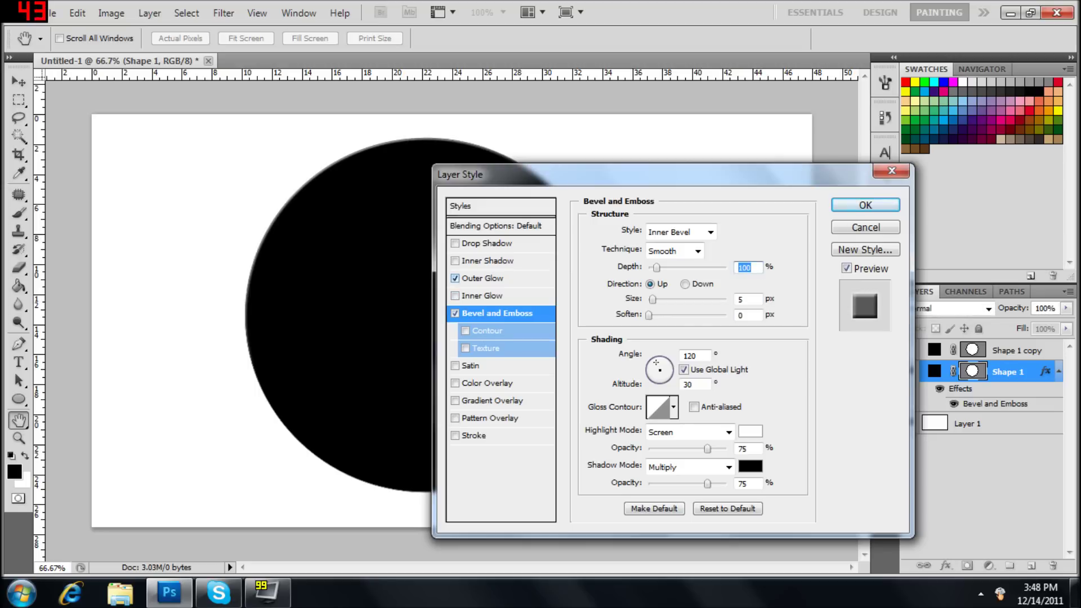
pyautogui.click(484, 278)
pyautogui.click(622, 283)
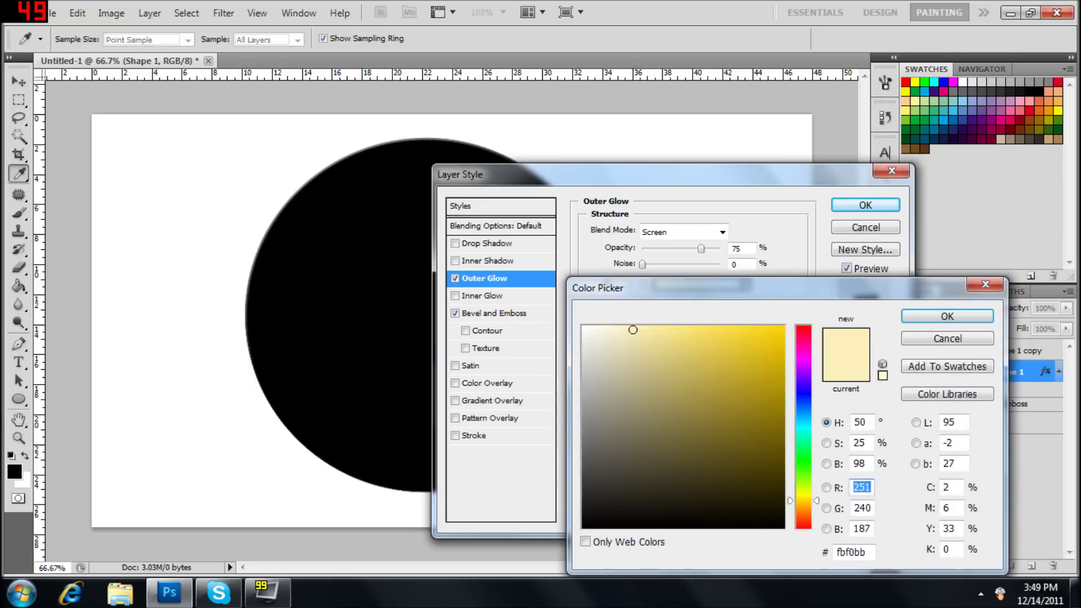
pyautogui.moveTo(632, 329)
pyautogui.mouseDown()
pyautogui.moveTo(646, 370)
pyautogui.moveTo(582, 457)
pyautogui.moveTo(583, 527)
pyautogui.mouseUp()
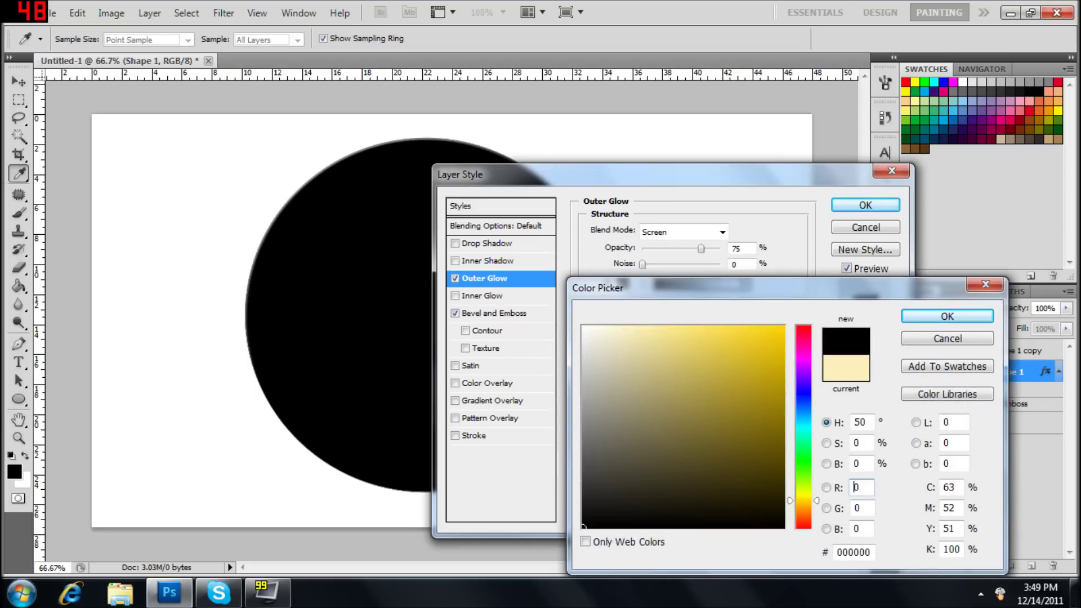
pyautogui.click(947, 316)
pyautogui.click(722, 232)
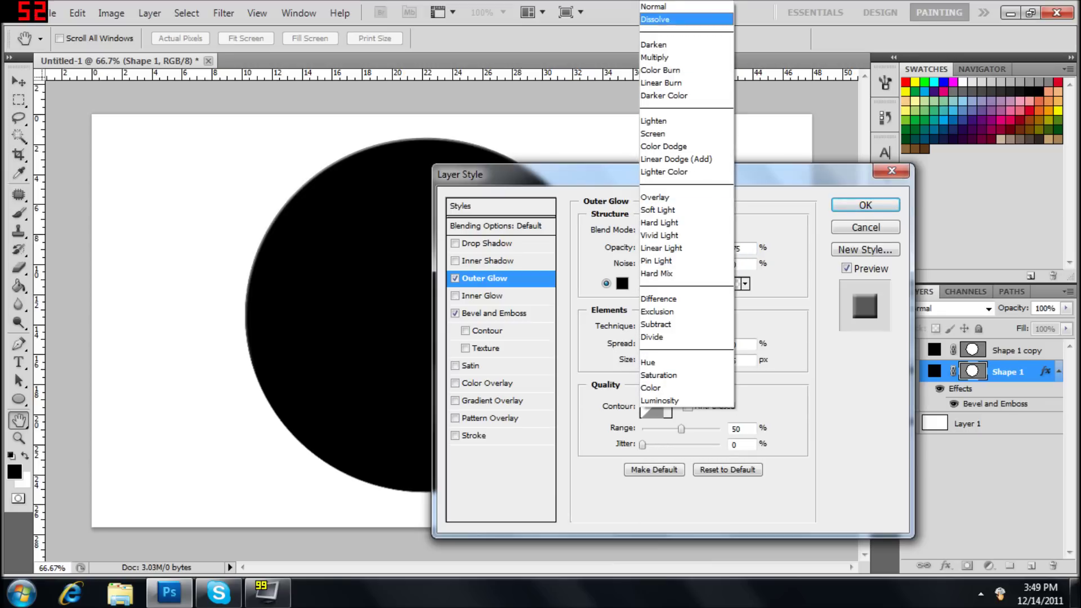
pyautogui.click(670, 7)
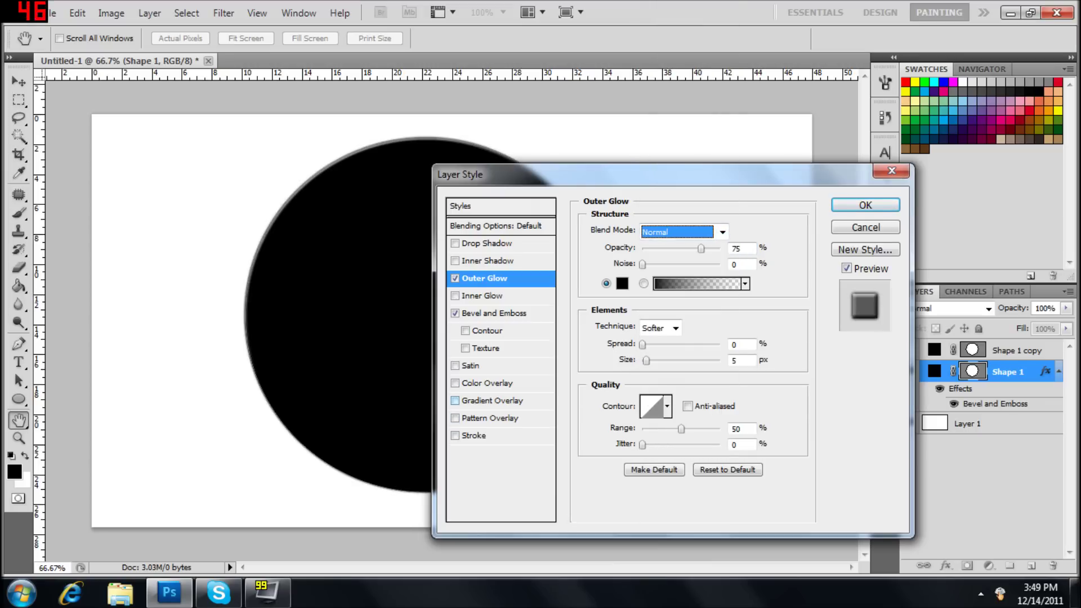
pyautogui.click(455, 383)
pyautogui.click(488, 383)
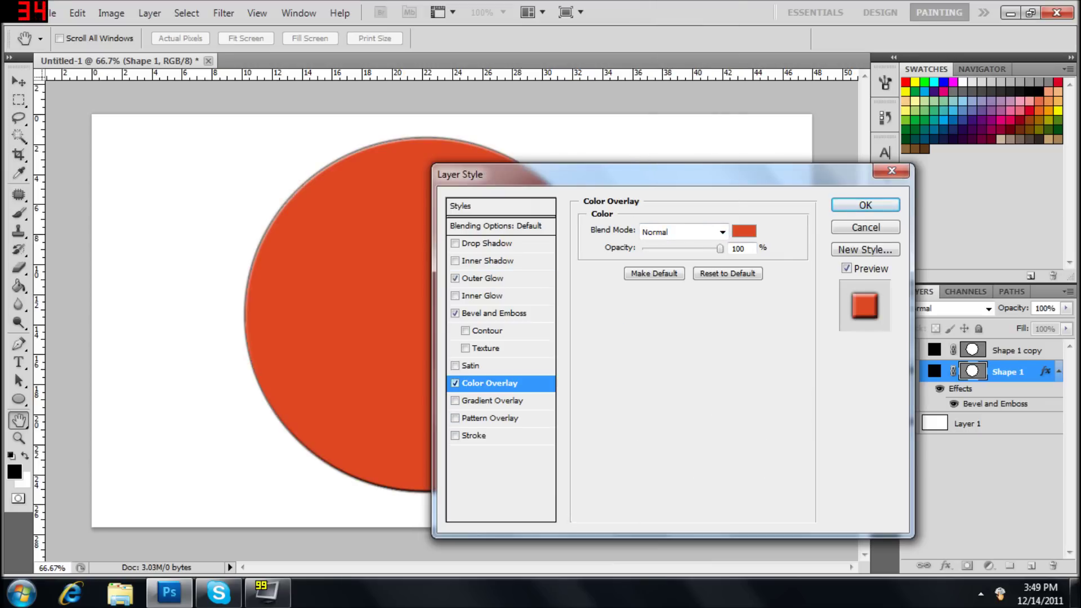
pyautogui.click(454, 383)
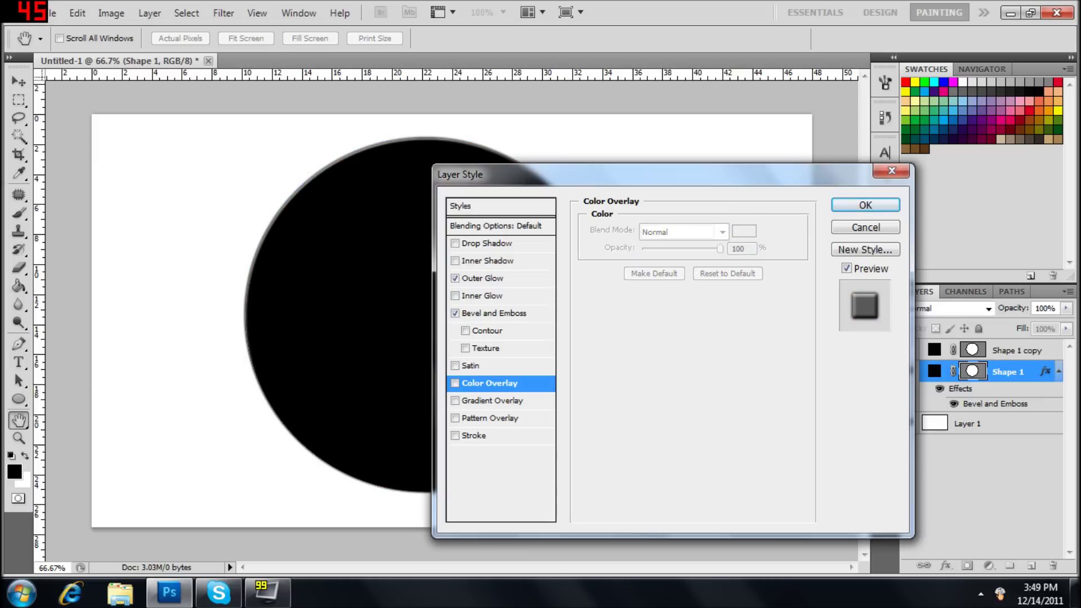
# Add an Inner Glow effect to the Shape 1 layer and set its color to white
pyautogui.click(455, 296)
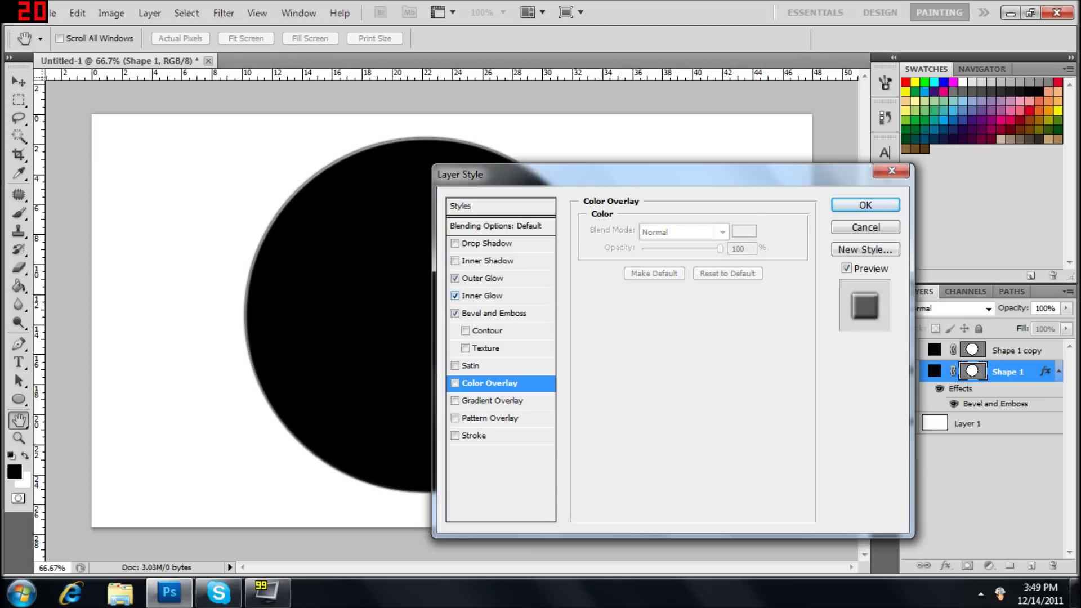
pyautogui.click(483, 296)
pyautogui.click(622, 283)
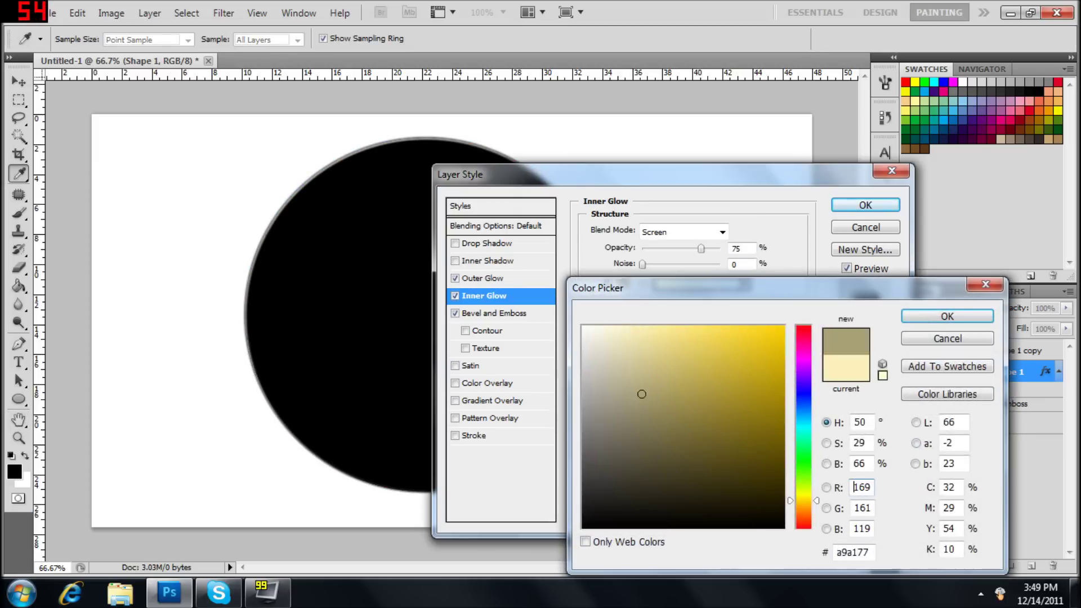
pyautogui.press('Return')
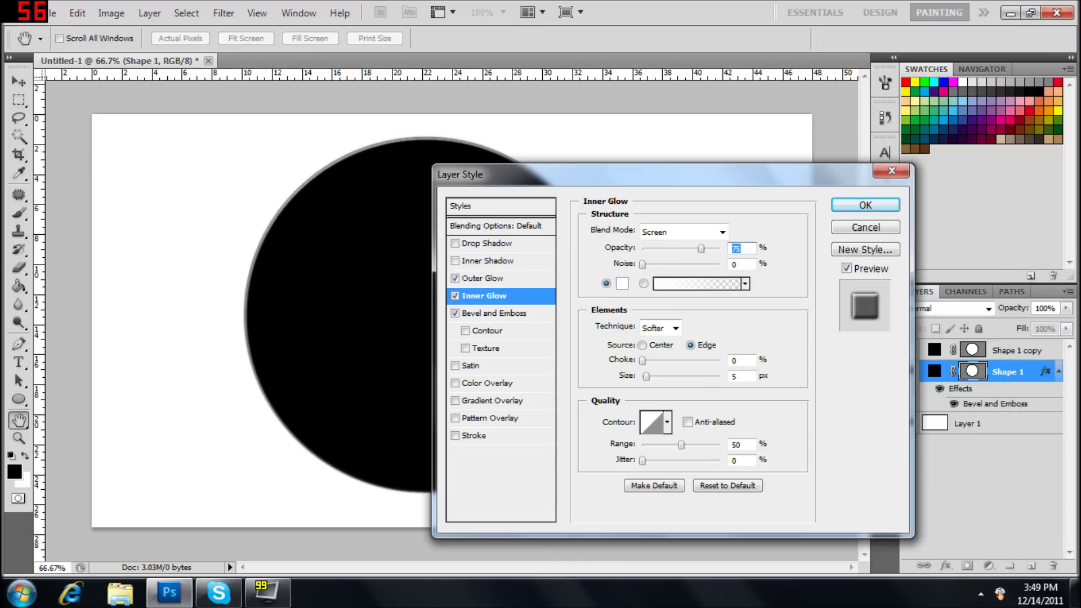
# Set the Inner Glow's size to 18 px
pyautogui.moveTo(646, 376); pyautogui.dragTo(653, 377)
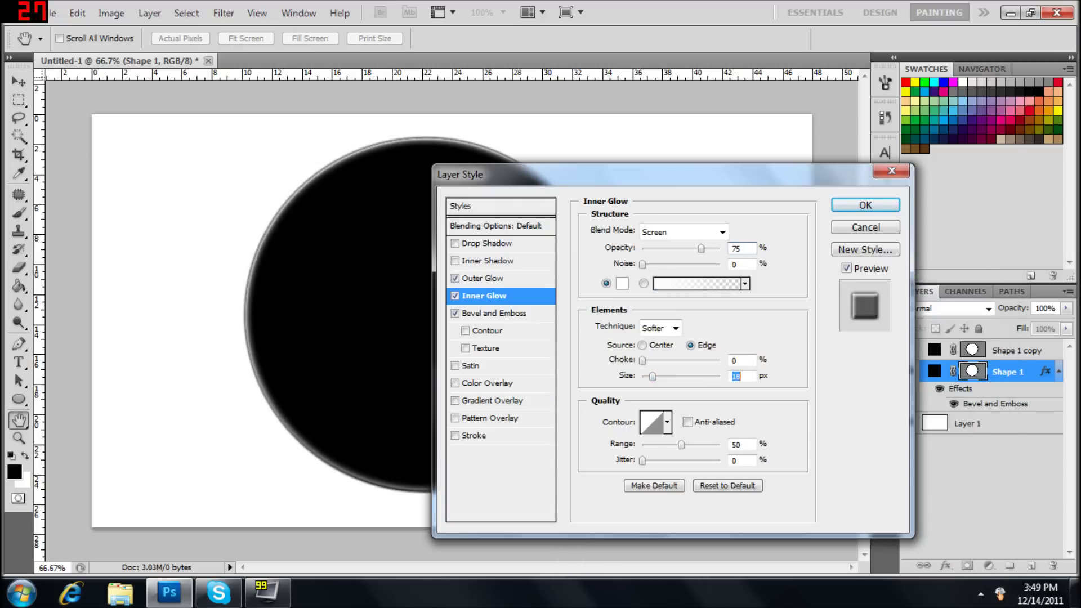
pyautogui.press('Up')
pyautogui.press('Up')
pyautogui.press('Up')
pyautogui.press('Up')
pyautogui.press('Up')
pyautogui.press('Up')
pyautogui.press('Up')
pyautogui.press('Up')
pyautogui.press('Up')
pyautogui.press('Up')
pyautogui.press('Up')
pyautogui.press('Up')
pyautogui.press('Up')
pyautogui.press('Up')
pyautogui.press('Up')
pyautogui.press('Up')
pyautogui.press('Up')
pyautogui.press('Up')
pyautogui.press('Up')
pyautogui.press('Up')
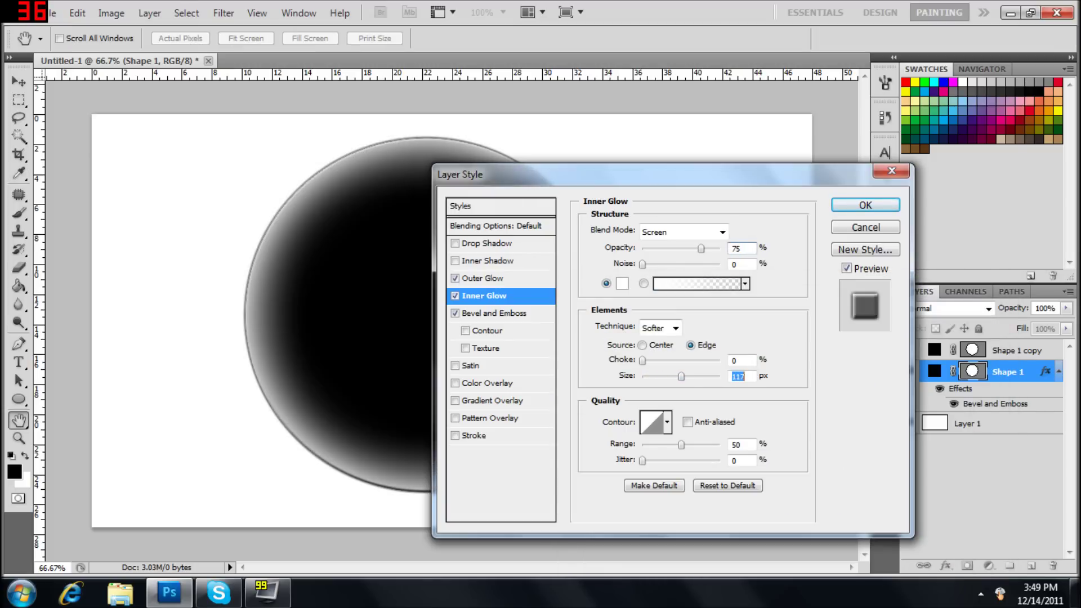
pyautogui.press('Down')
pyautogui.press('Down')
pyautogui.press('Down')
pyautogui.press('Down')
pyautogui.press('Down')
pyautogui.press('Down')
pyautogui.press('Down')
pyautogui.press('Down')
pyautogui.press('Down')
pyautogui.press('Down')
pyautogui.press('Down')
pyautogui.press('Down')
pyautogui.press('Down')
pyautogui.press('Down')
pyautogui.press('Down')
pyautogui.press('Down')
pyautogui.press('Down')
pyautogui.press('Down')
pyautogui.press('Down')
pyautogui.press('Down')
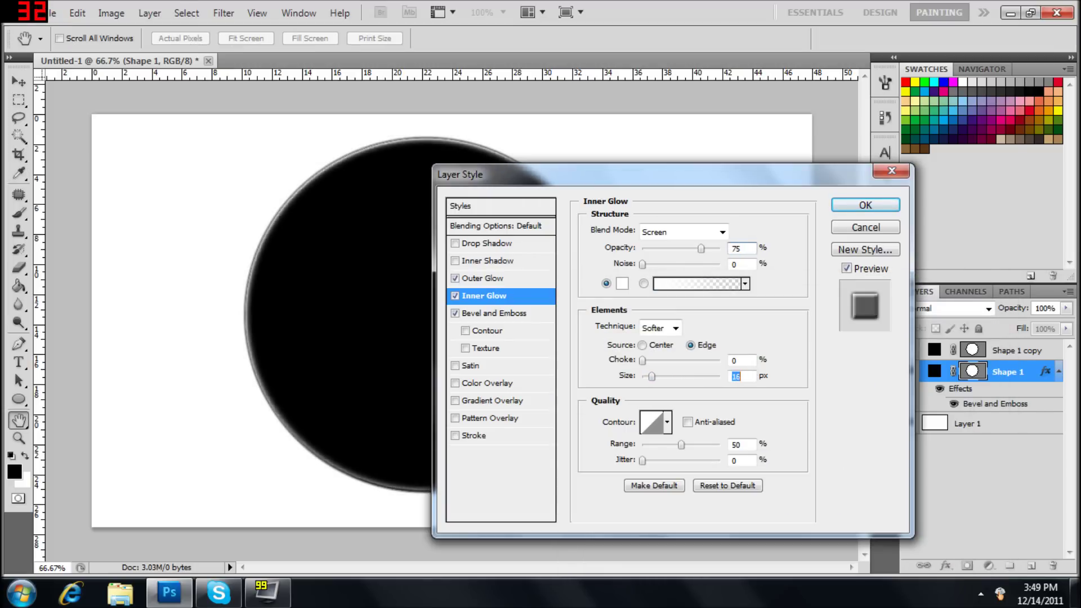
pyautogui.press('Up')
pyautogui.press('Up')
pyautogui.press('Up')
pyautogui.press('Up')
pyautogui.press('Up')
pyautogui.press('Up')
pyautogui.press('Up')
pyautogui.press('Up')
pyautogui.press('Up')
pyautogui.press('Up')
pyautogui.press('Up')
pyautogui.press('Down')
pyautogui.press('Down')
pyautogui.press('Down')
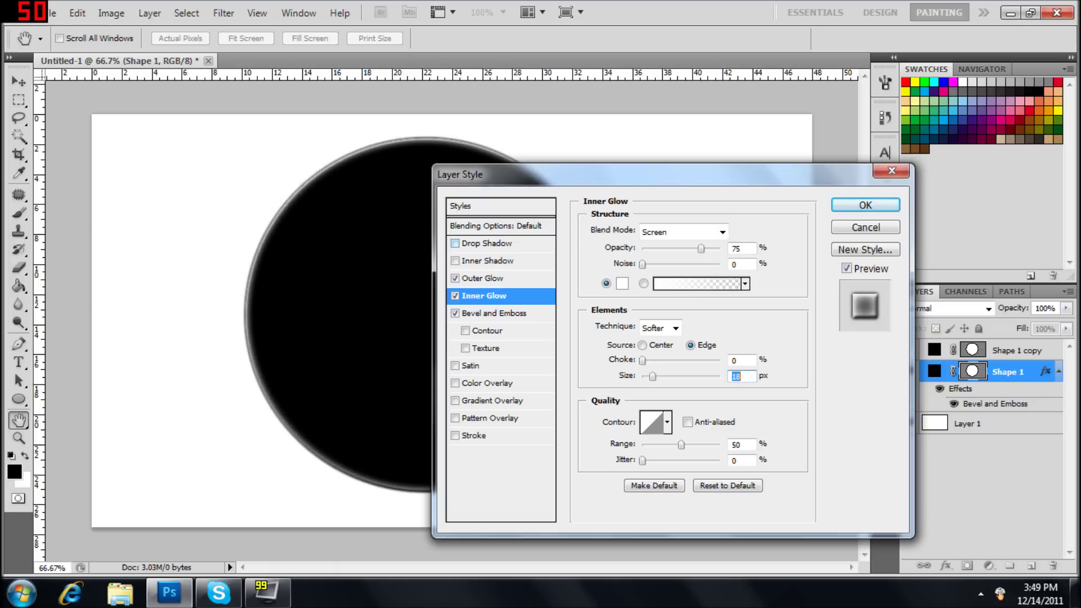
# Add a Drop Shadow to the Shape 1 layer's style with a size of 35 px and 100% opacity
pyautogui.click(486, 243)
pyautogui.moveTo(649, 182); pyautogui.dragTo(766, 179)
pyautogui.moveTo(767, 331); pyautogui.dragTo(779, 329)
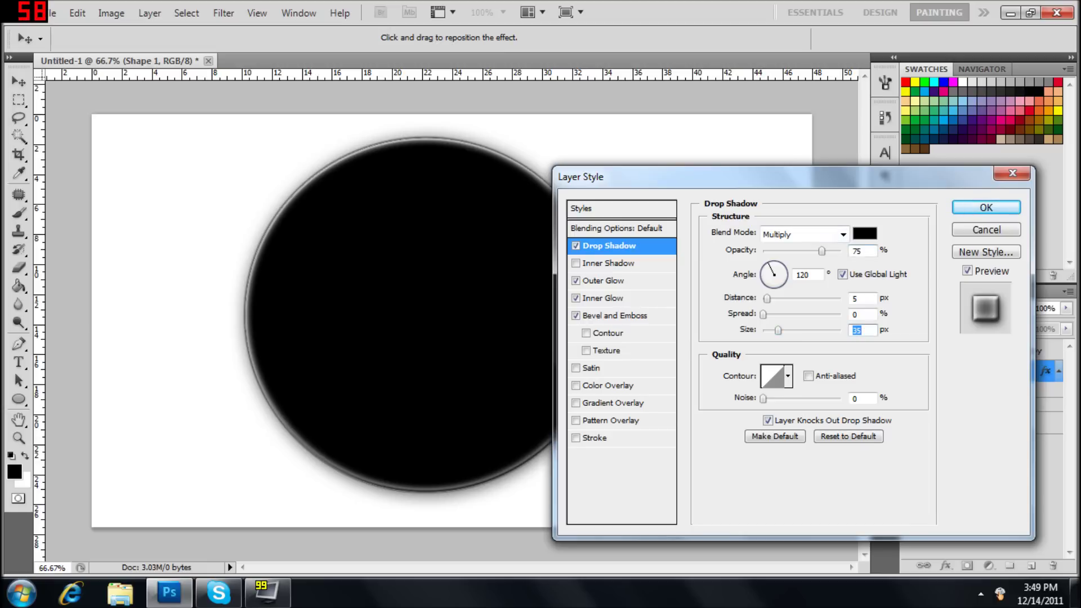
pyautogui.moveTo(821, 251); pyautogui.dragTo(841, 251)
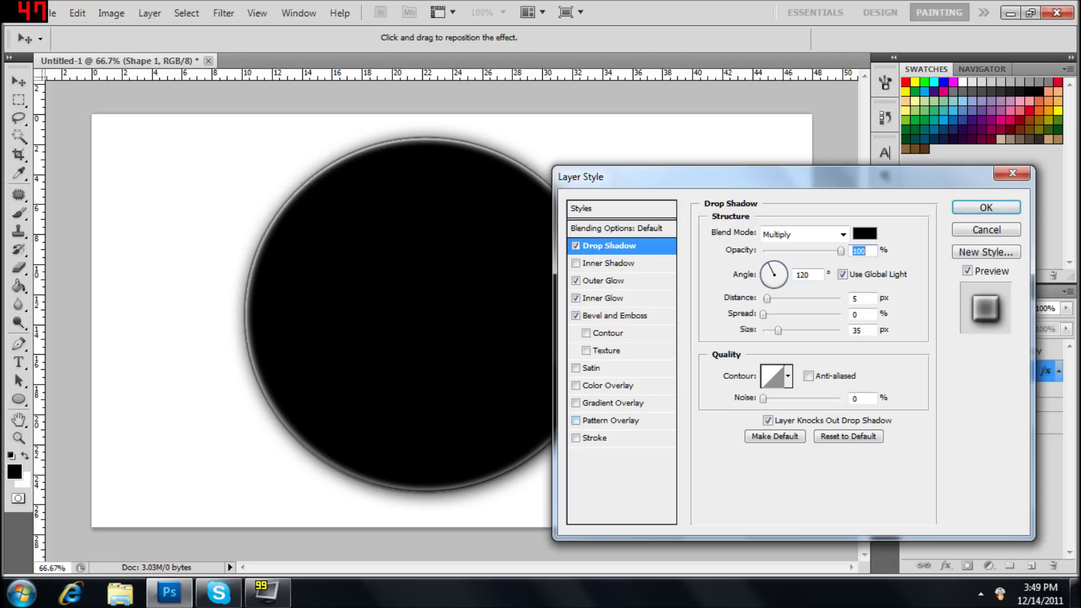
# Set the Bevel and Emboss depth to 1000% and its size to 32 px
pyautogui.click(618, 316)
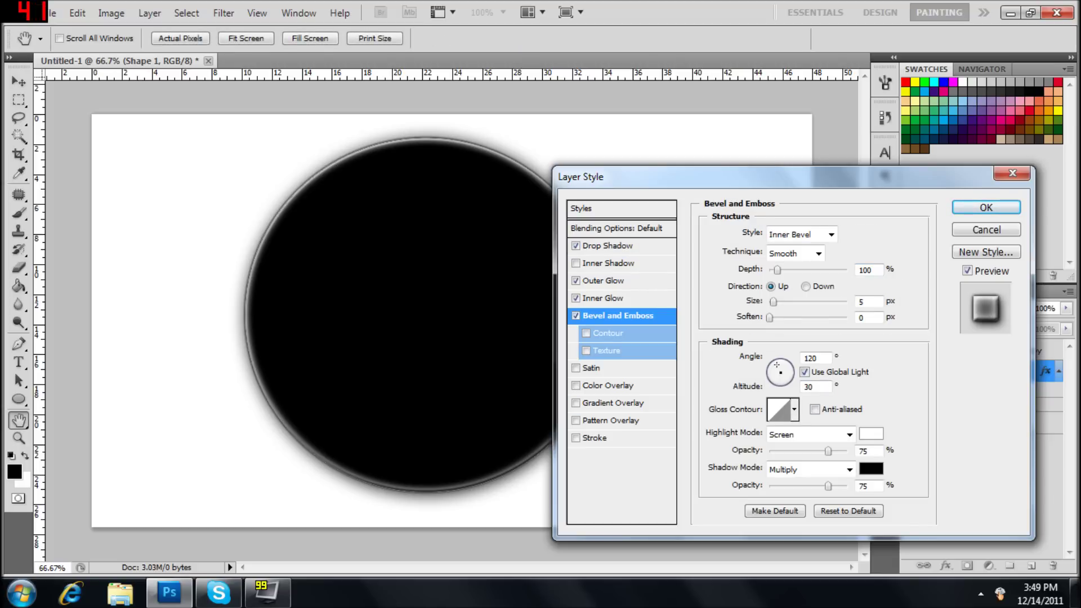
pyautogui.moveTo(772, 301)
pyautogui.mouseDown()
pyautogui.moveTo(805, 302)
pyautogui.moveTo(785, 301)
pyautogui.mouseUp()
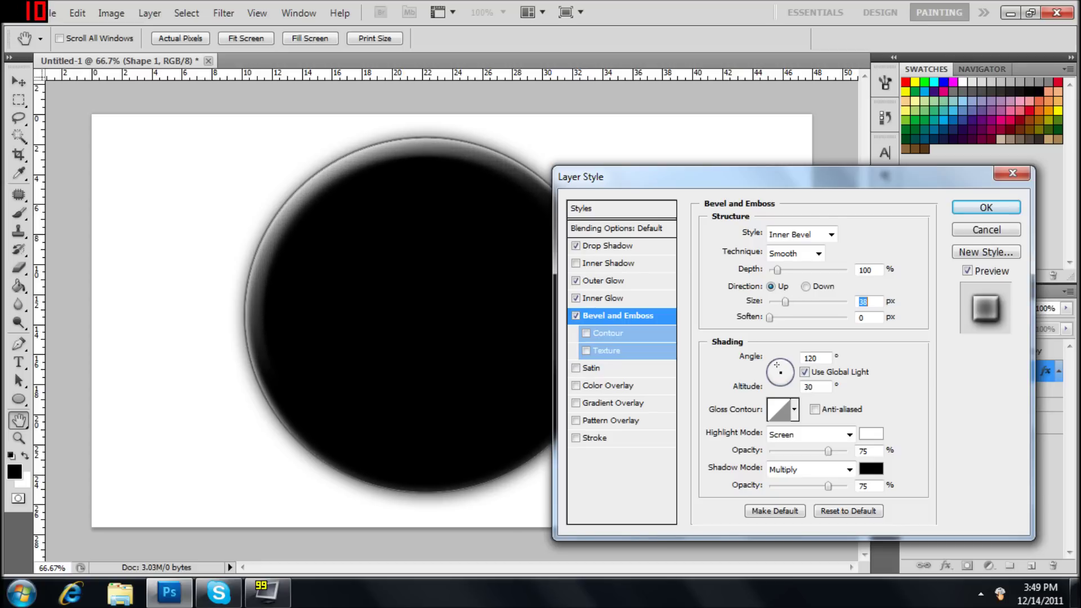
pyautogui.press('Down')
pyautogui.press('Down')
pyautogui.press('Down')
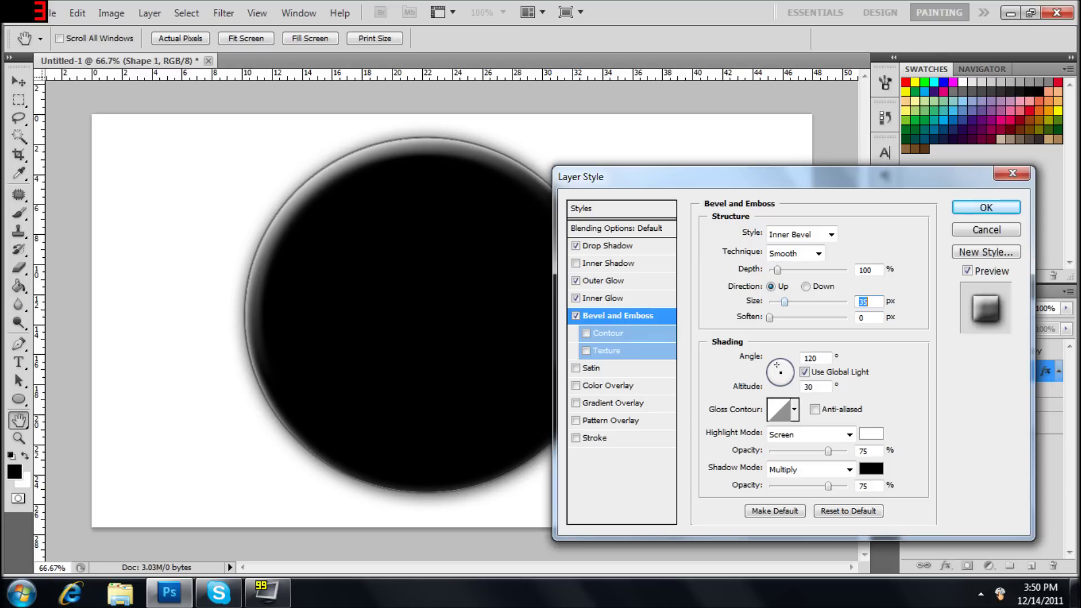
pyautogui.moveTo(778, 271); pyautogui.dragTo(847, 270)
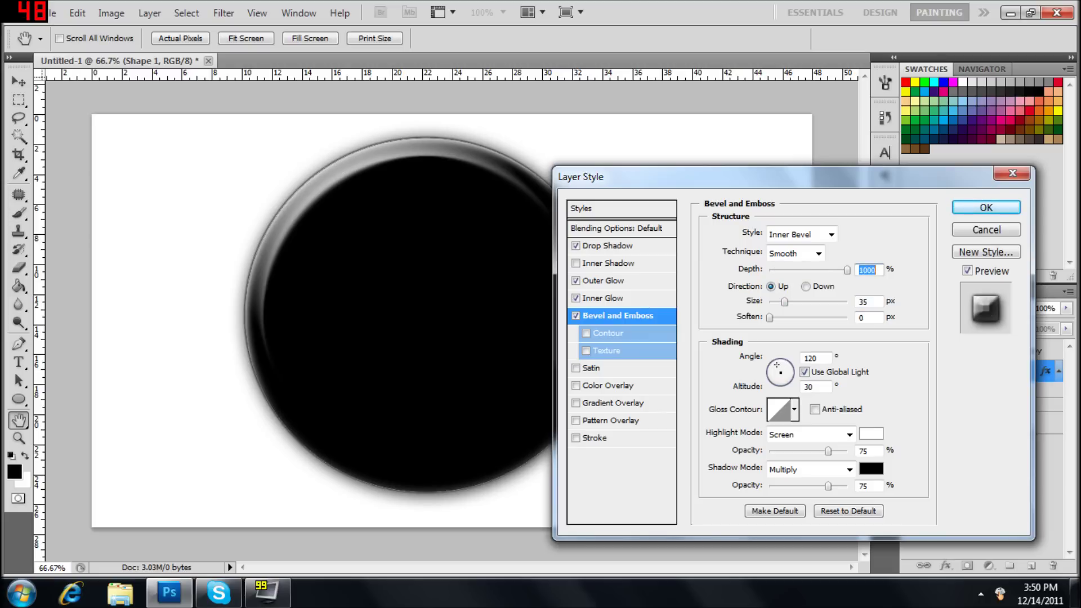
pyautogui.moveTo(784, 303); pyautogui.dragTo(782, 302)
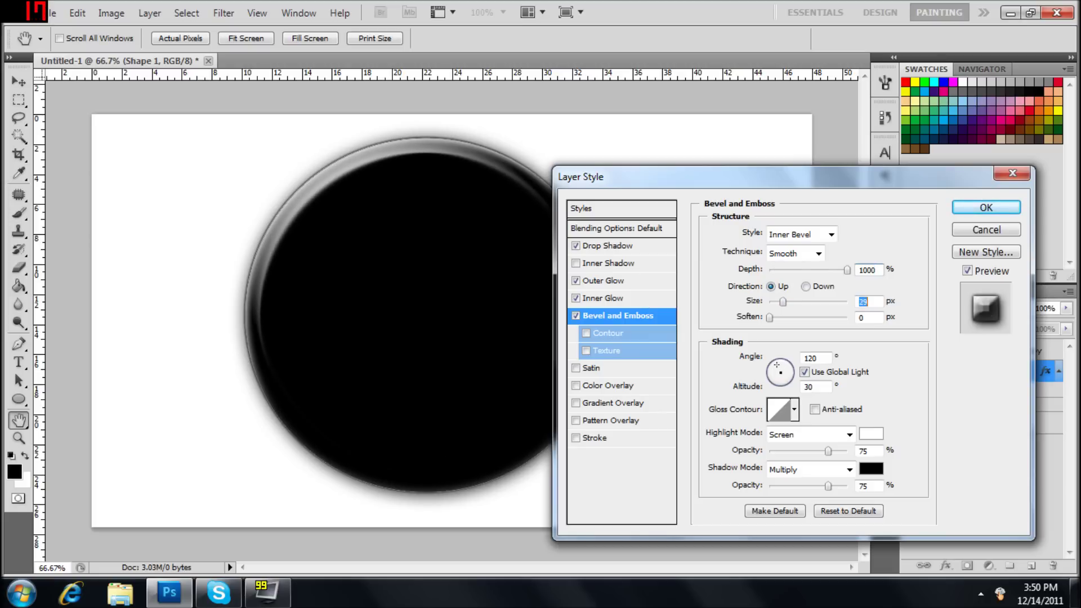
pyautogui.press('Down')
pyautogui.press('Down')
pyautogui.press('Down')
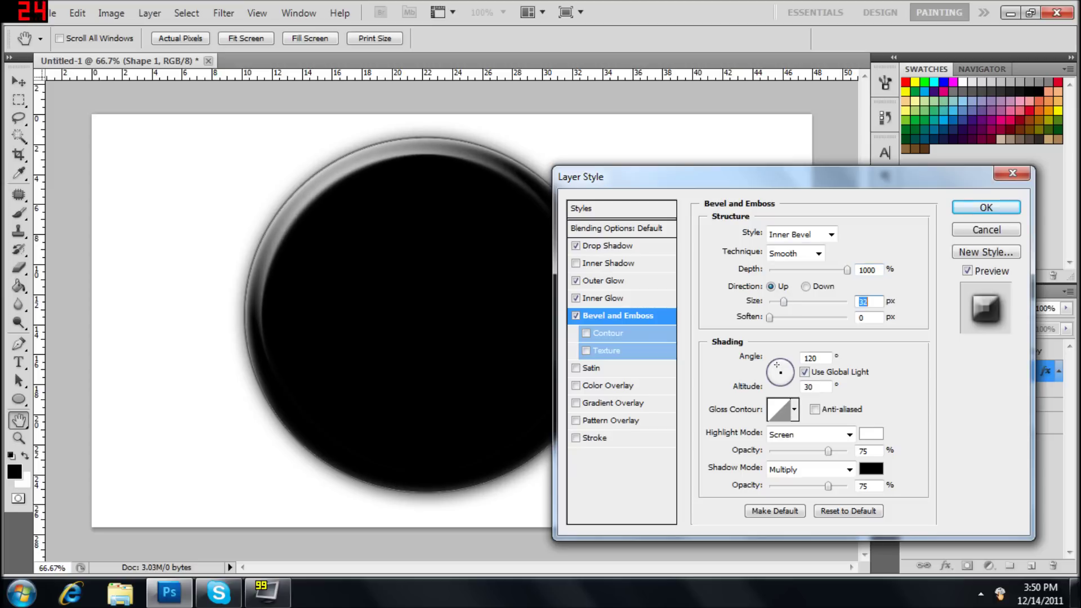
# Choose the gloss contour with two tall, narrow peaks for the Bevel and Emboss effect
pyautogui.click(794, 410)
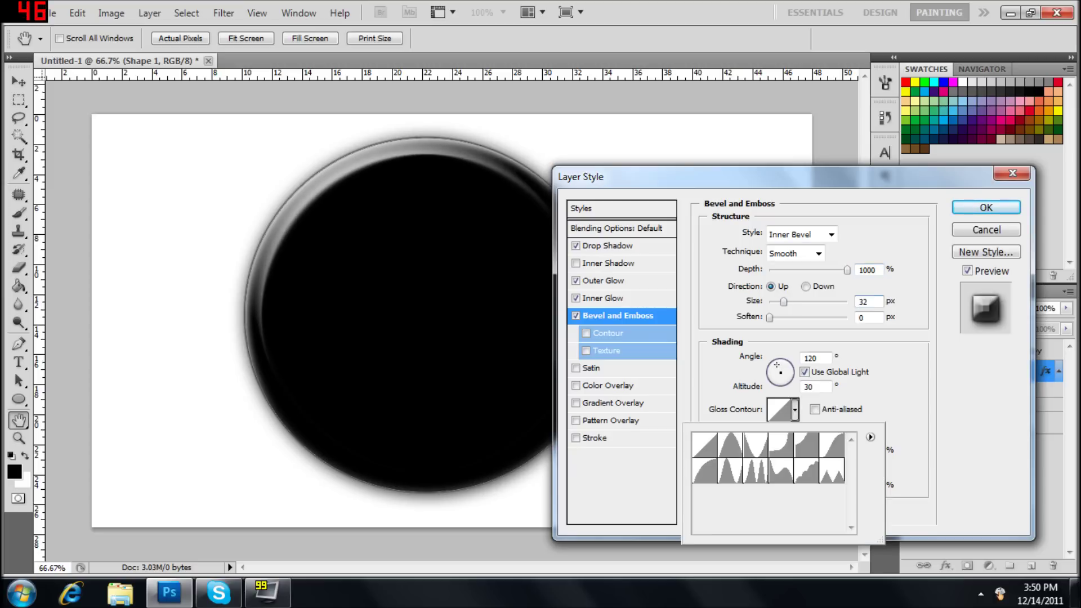
pyautogui.click(755, 470)
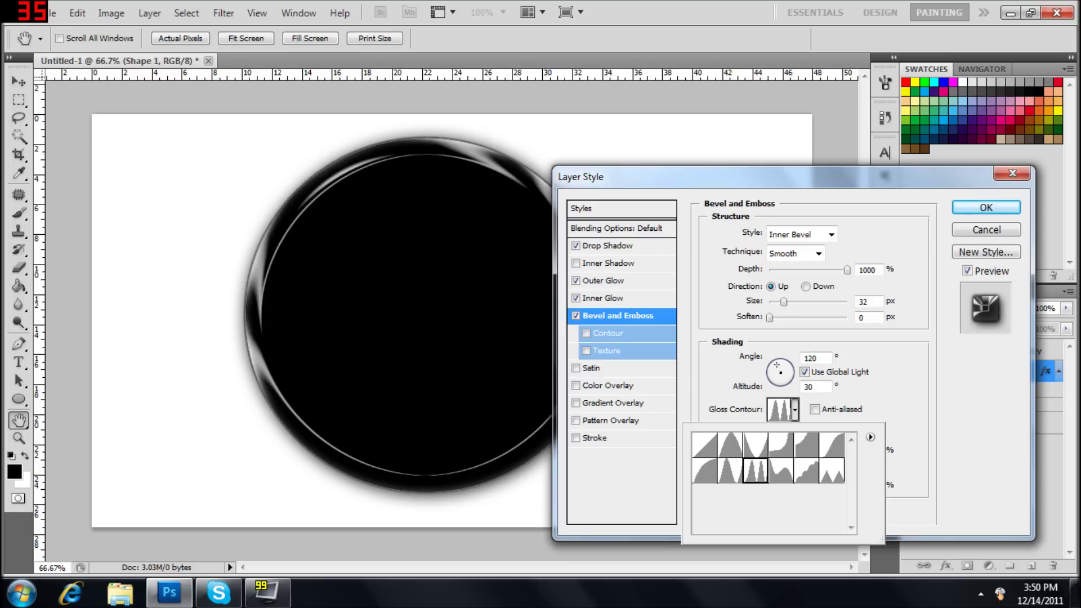
pyautogui.click(815, 410)
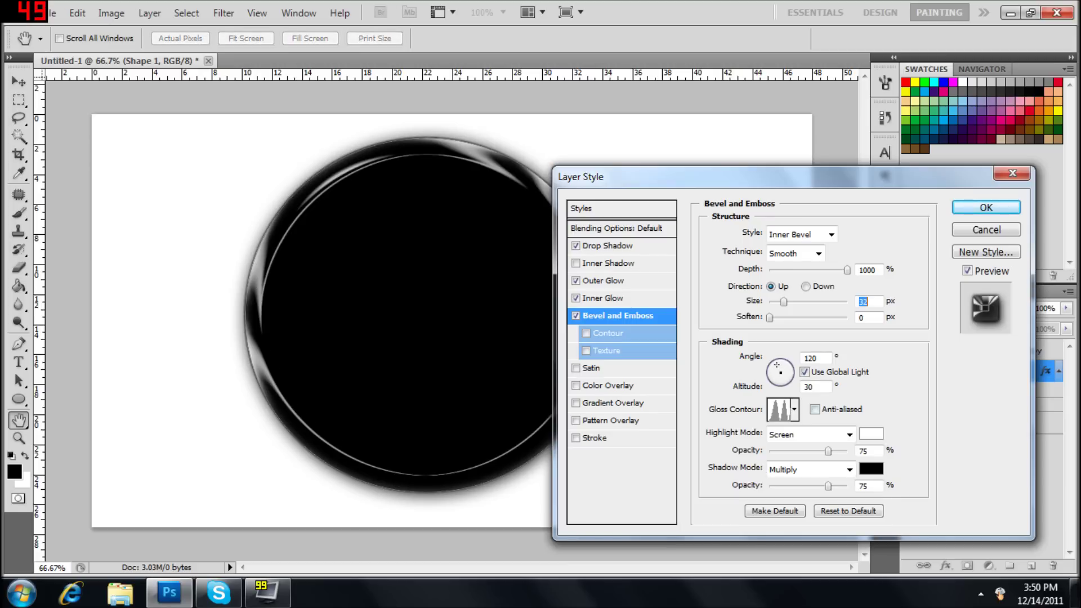
pyautogui.click(795, 410)
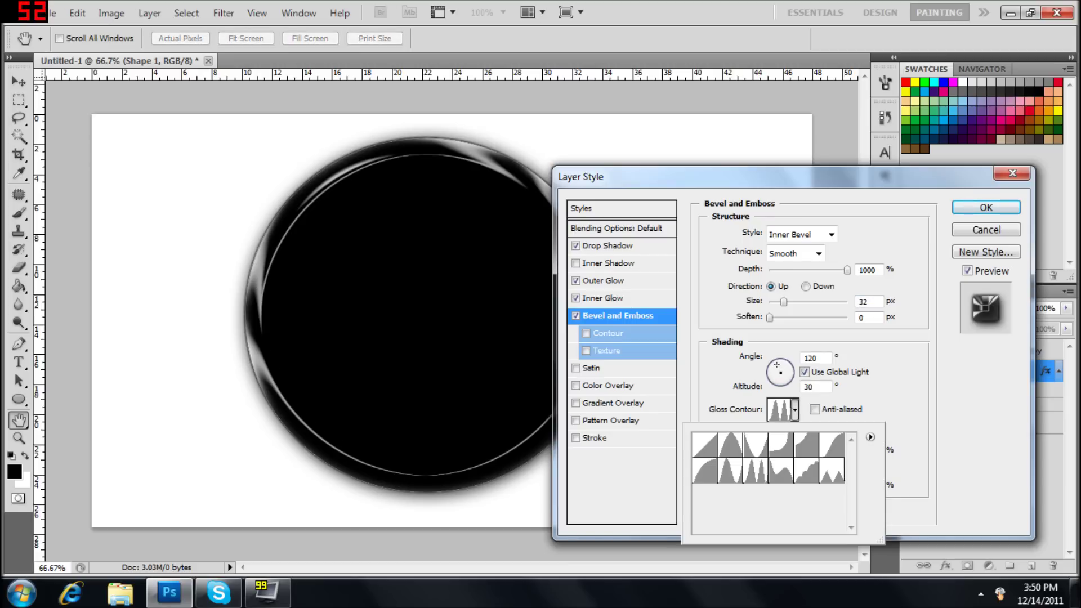
pyautogui.click(781, 471)
pyautogui.click(832, 471)
pyautogui.click(755, 470)
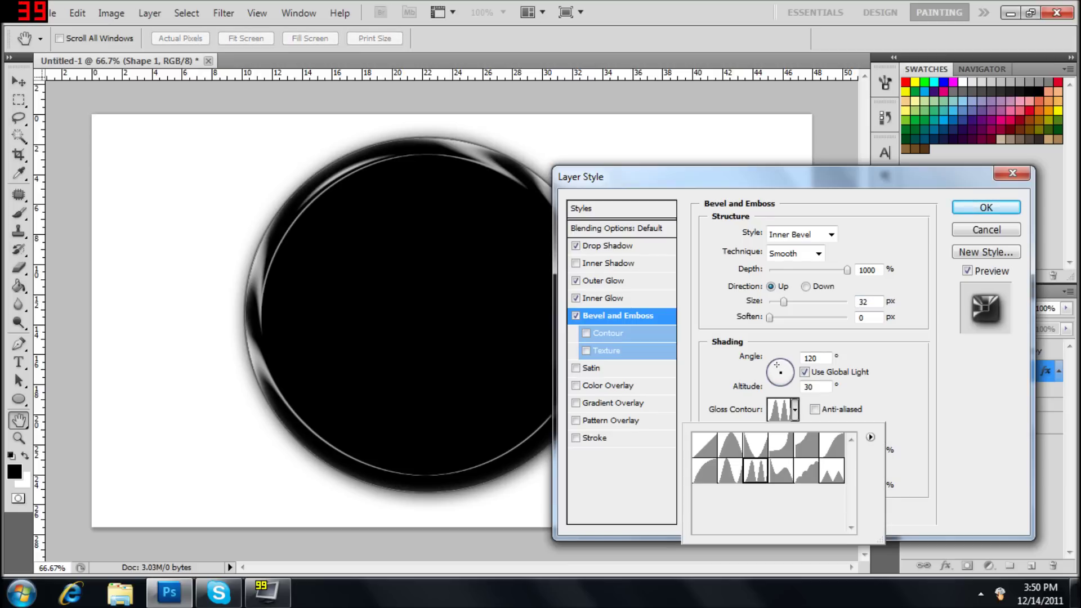
pyautogui.press('Return')
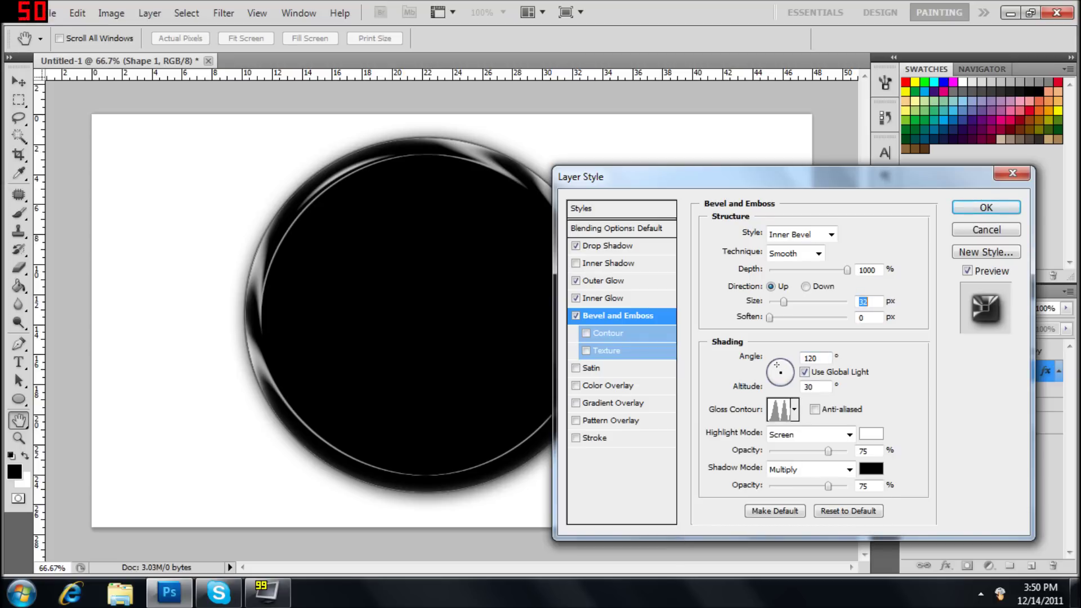
# Set the Bevel and Emboss highlight color to dark gray (595959)
pyautogui.click(871, 434)
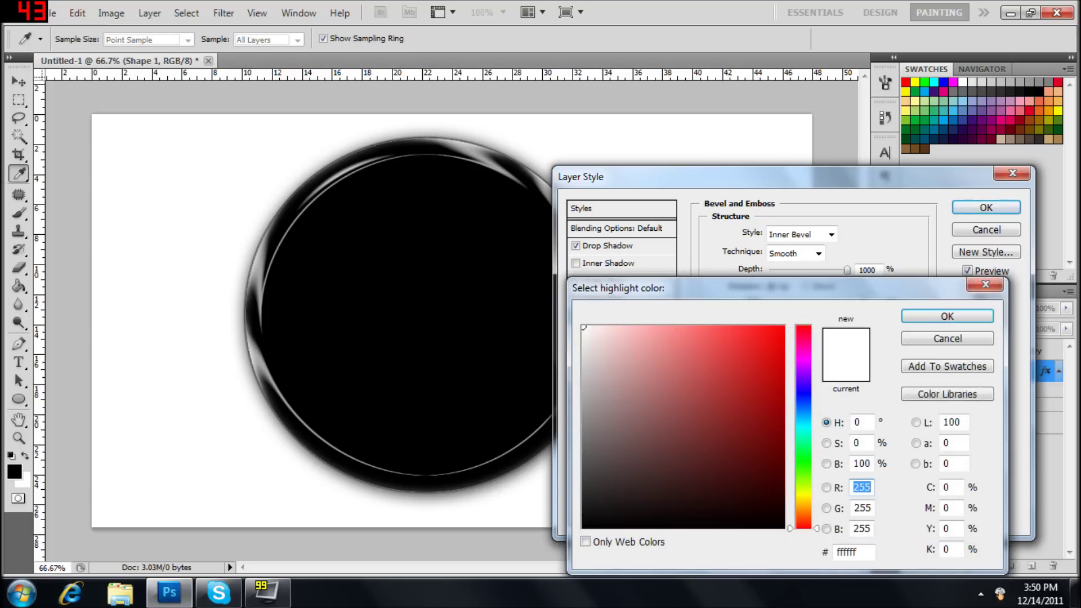
pyautogui.moveTo(681, 288); pyautogui.dragTo(712, 241)
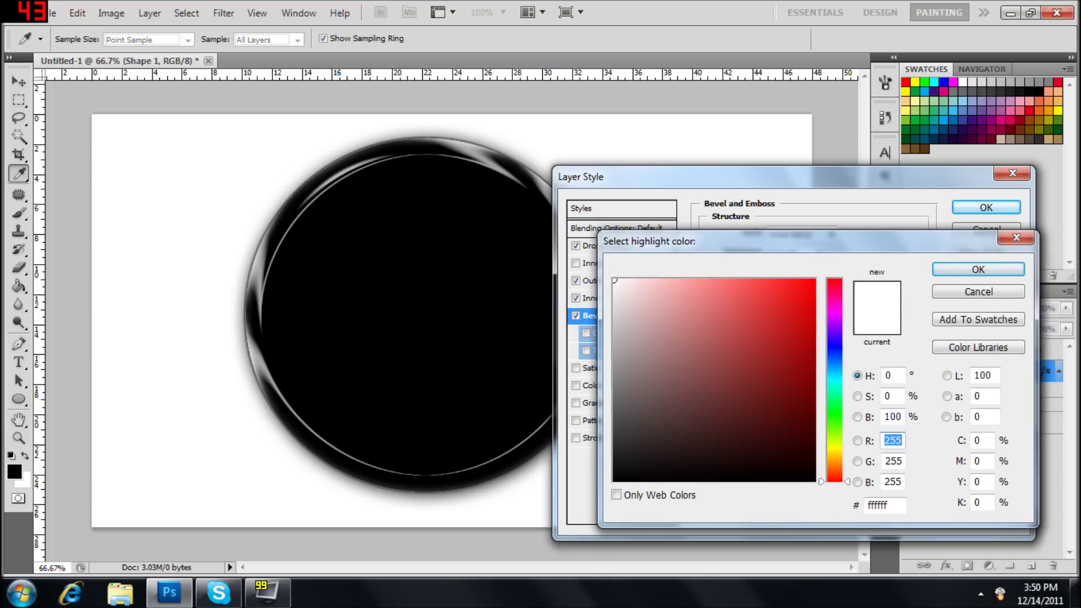
pyautogui.moveTo(662, 326)
pyautogui.mouseDown()
pyautogui.moveTo(614, 430)
pyautogui.moveTo(615, 378)
pyautogui.moveTo(614, 411)
pyautogui.mouseUp()
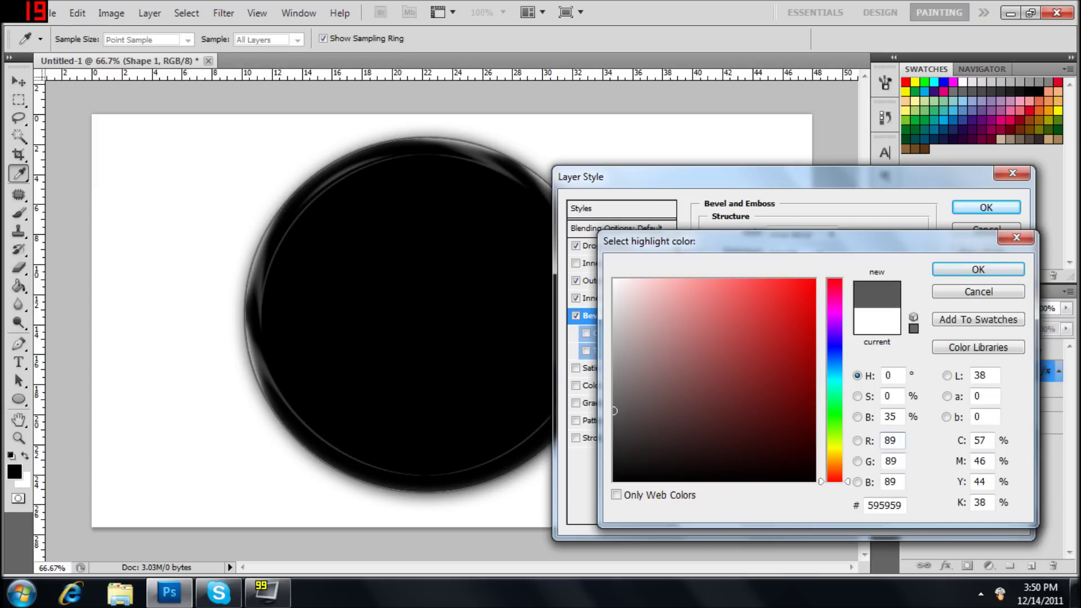
pyautogui.press('Return')
# Set the Bevel and Emboss shadow color to light gray and apply the layer style to Shape 1
pyautogui.click(871, 468)
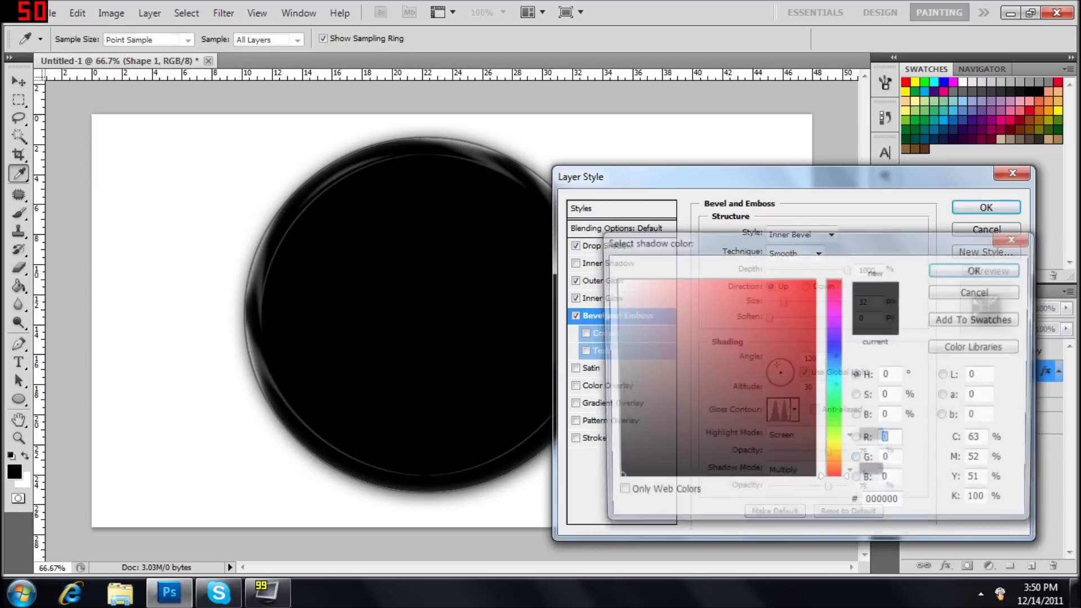
pyautogui.click(614, 416)
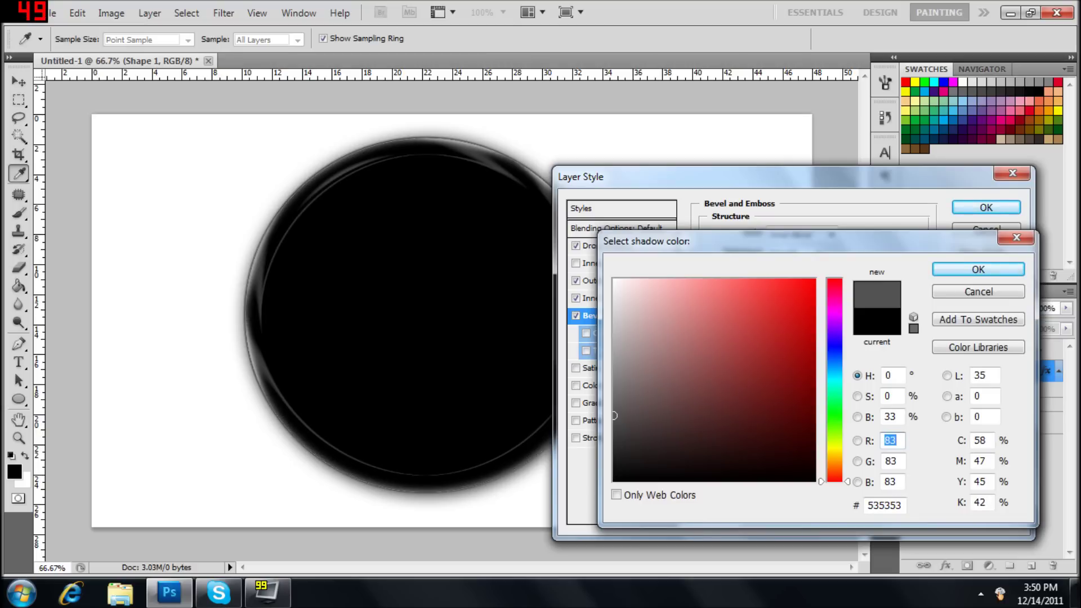
pyautogui.moveTo(614, 416)
pyautogui.mouseDown()
pyautogui.moveTo(613, 279)
pyautogui.moveTo(614, 314)
pyautogui.mouseUp()
pyautogui.click(978, 269)
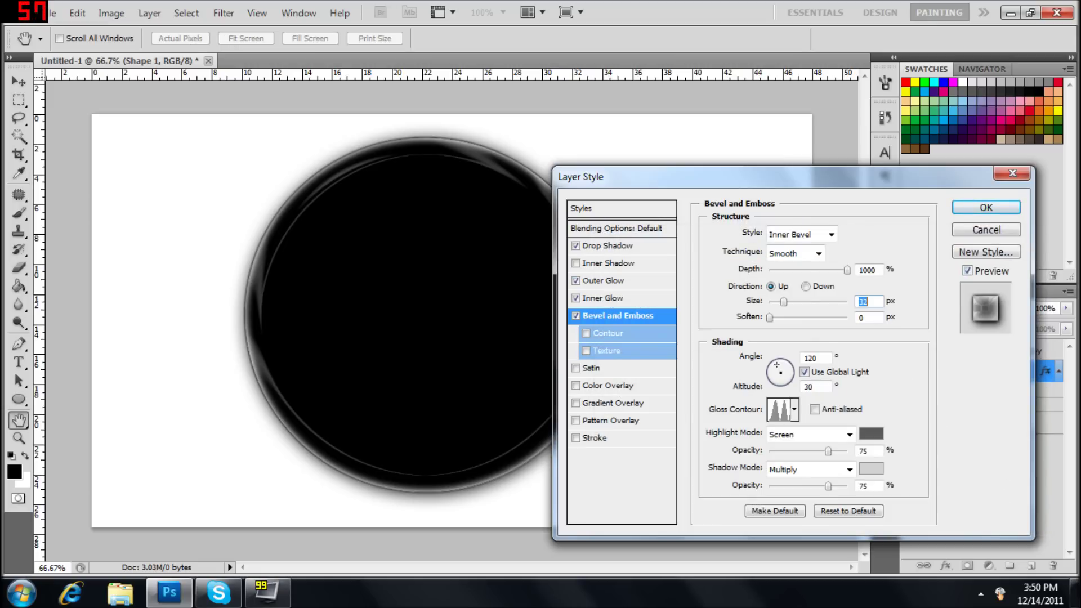
pyautogui.press('Return')
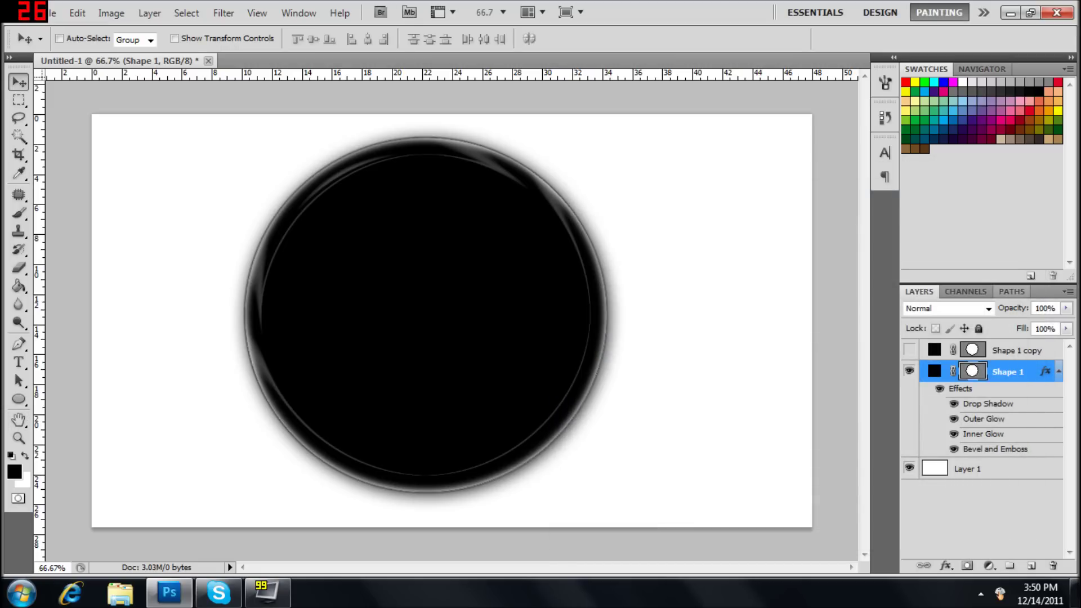
# Show the Shape 1 copy layer and scale its circle to about 89.45% width and 91.70% height, roughly centered within the ring
pyautogui.click(1017, 350)
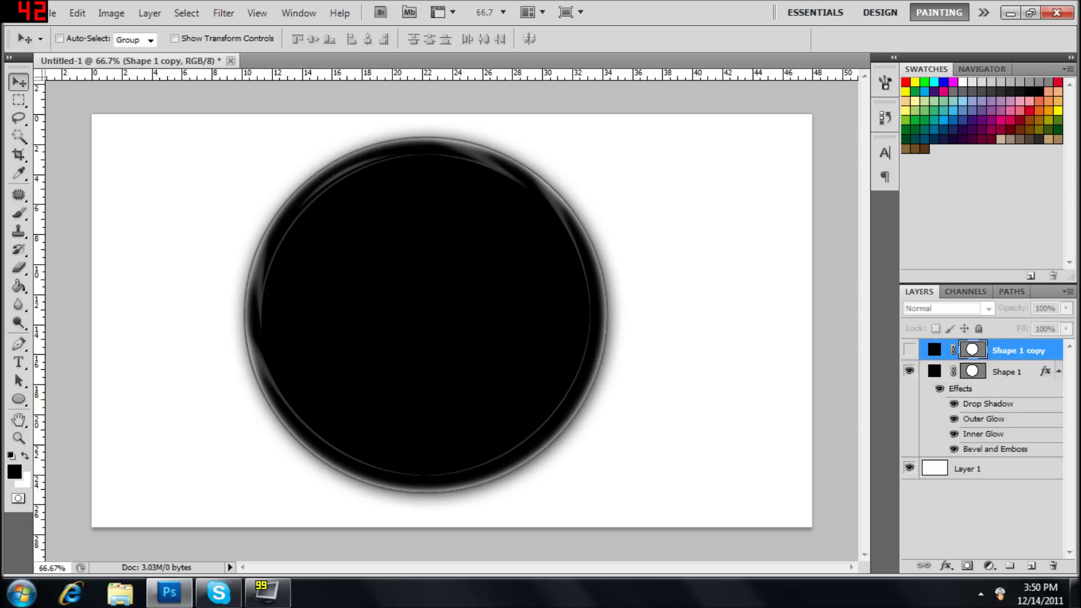
pyautogui.click(909, 349)
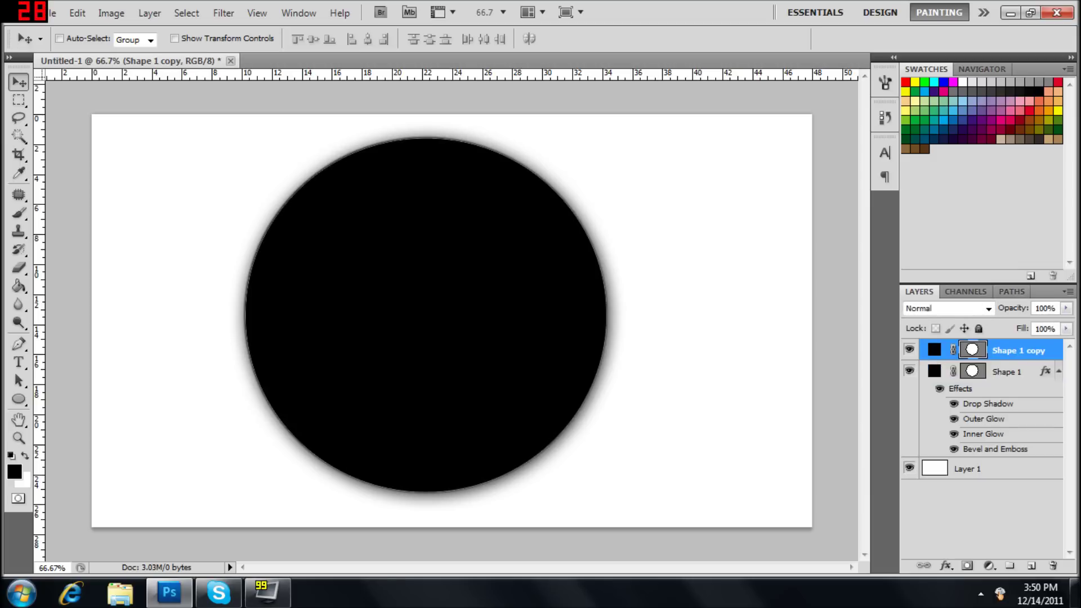
pyautogui.hotkey('ctrl', 't')
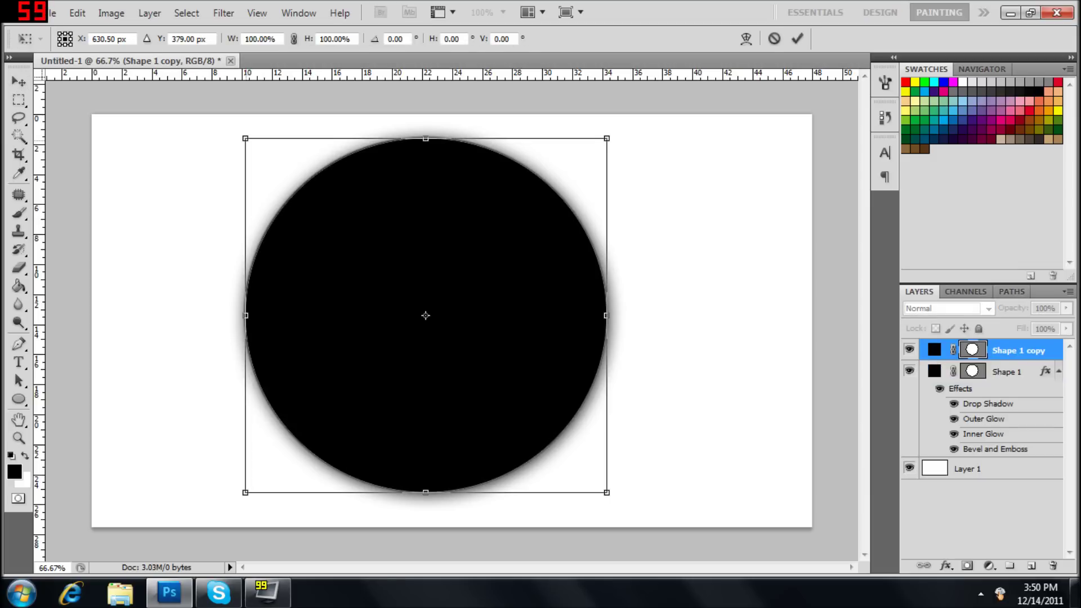
pyautogui.moveTo(243, 138); pyautogui.dragTo(266, 152)
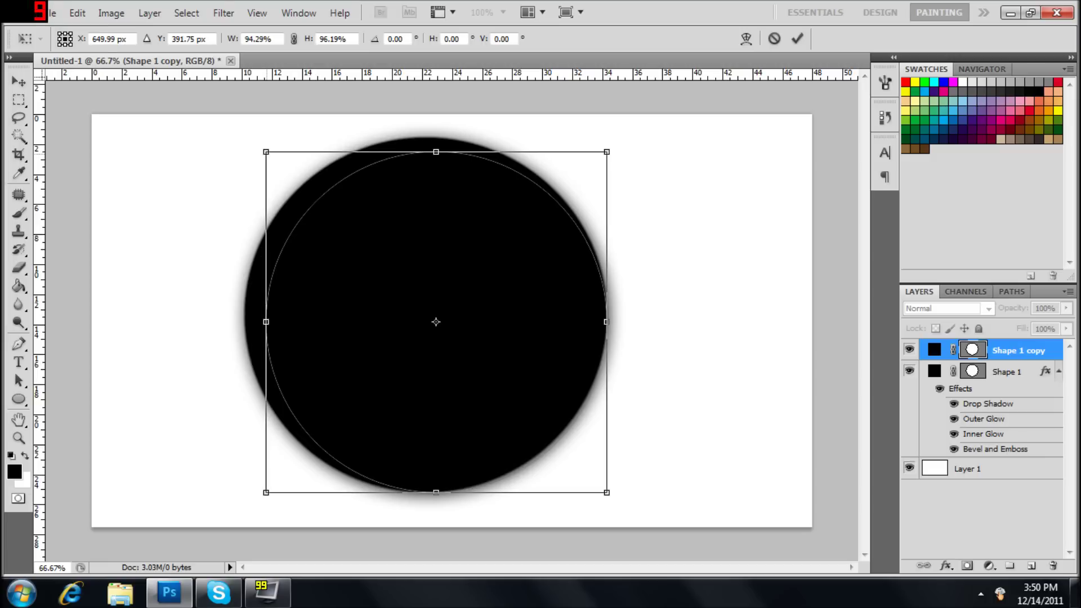
pyautogui.moveTo(518, 266); pyautogui.dragTo(508, 265)
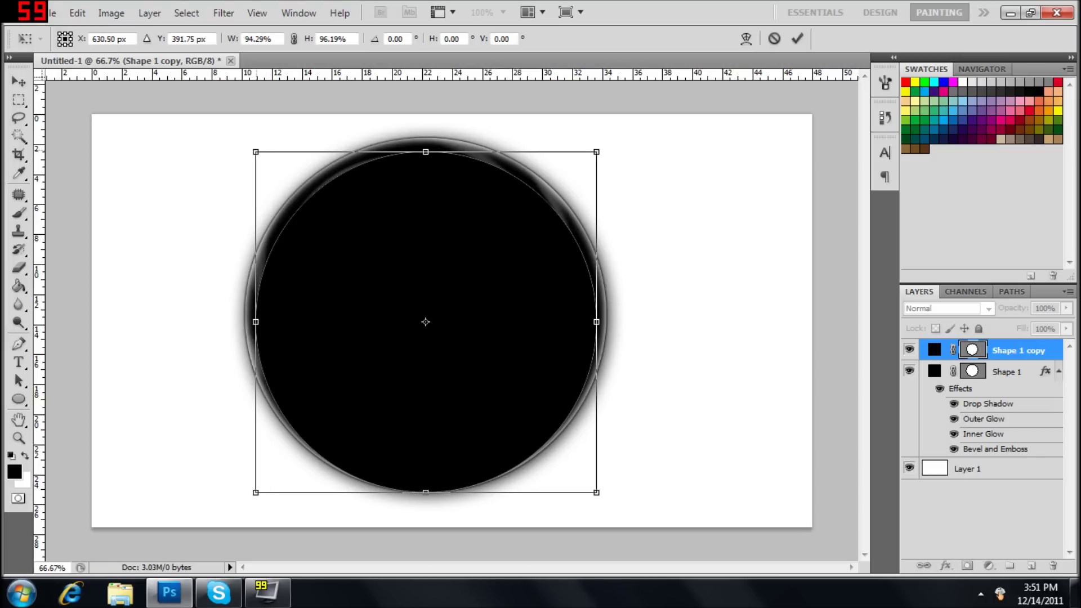
pyautogui.moveTo(256, 152); pyautogui.dragTo(265, 161)
pyautogui.moveTo(429, 259); pyautogui.dragTo(431, 253)
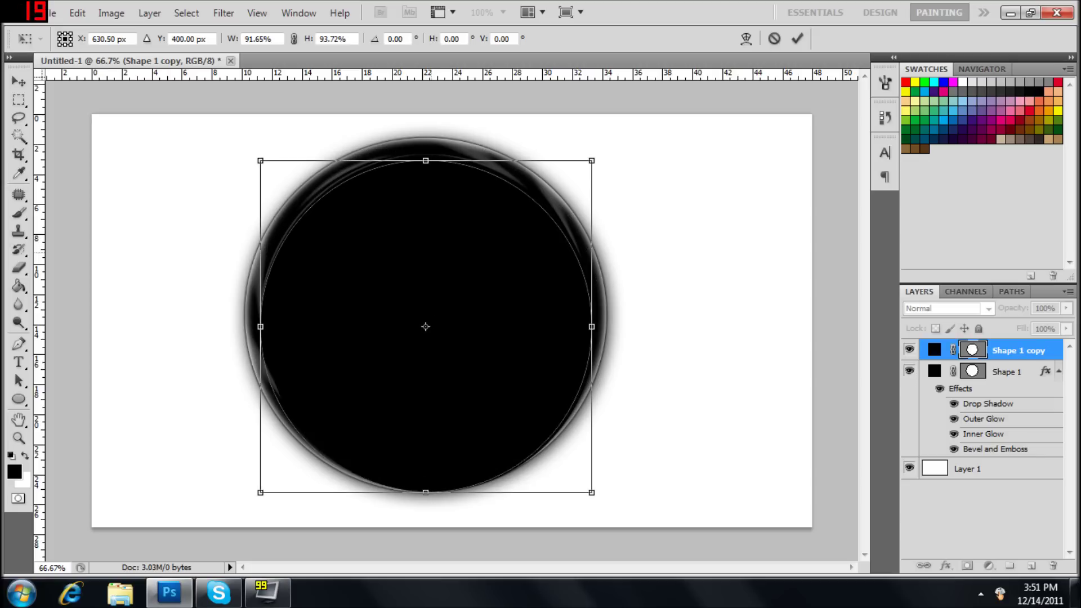
pyautogui.moveTo(261, 160); pyautogui.dragTo(268, 167)
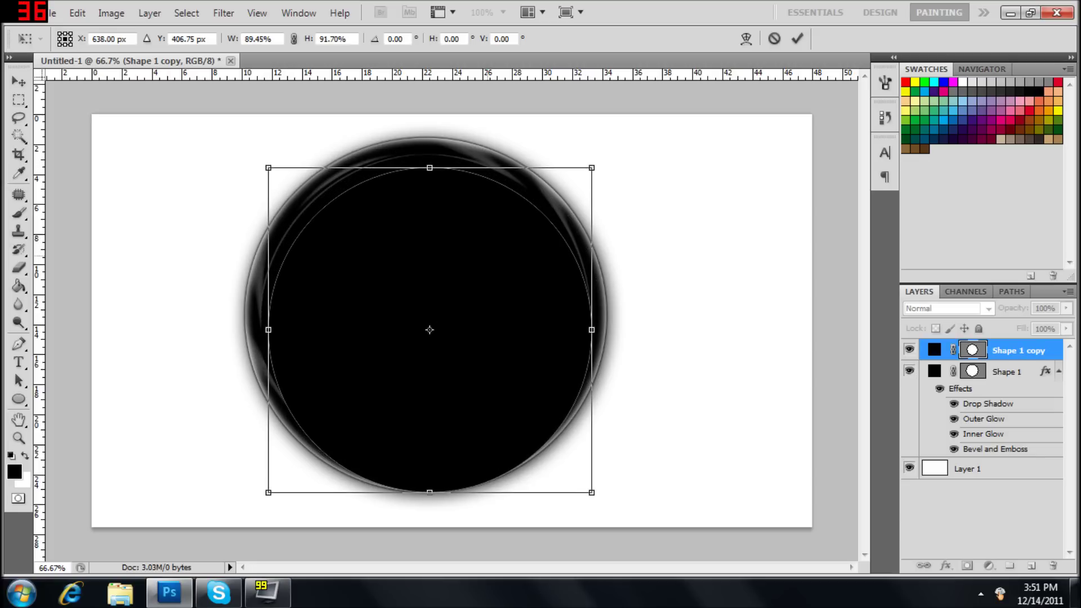
pyautogui.moveTo(429, 329); pyautogui.dragTo(426, 320)
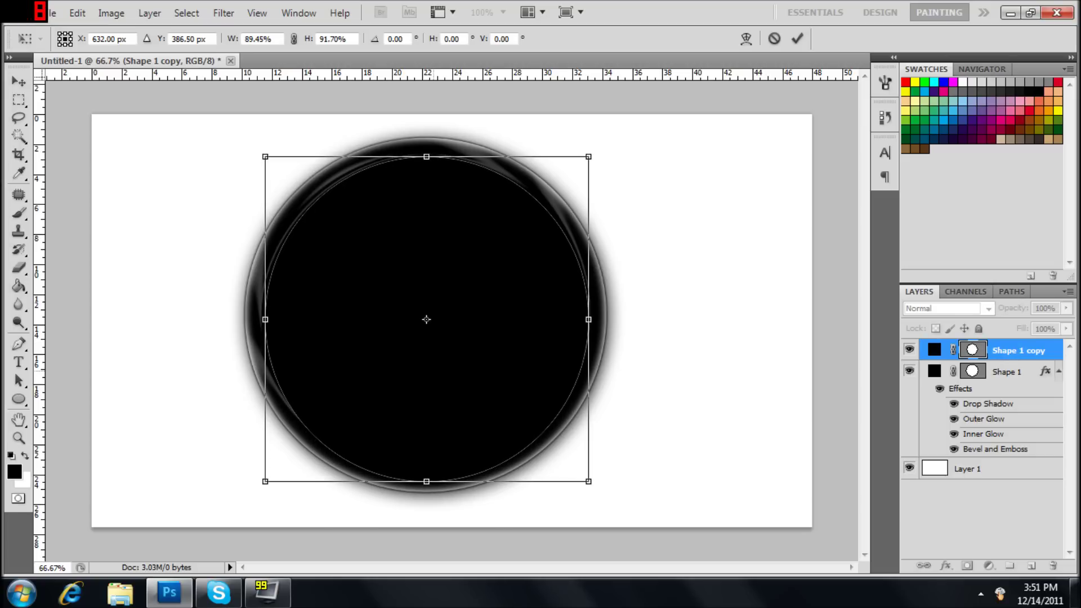
pyautogui.press('Return')
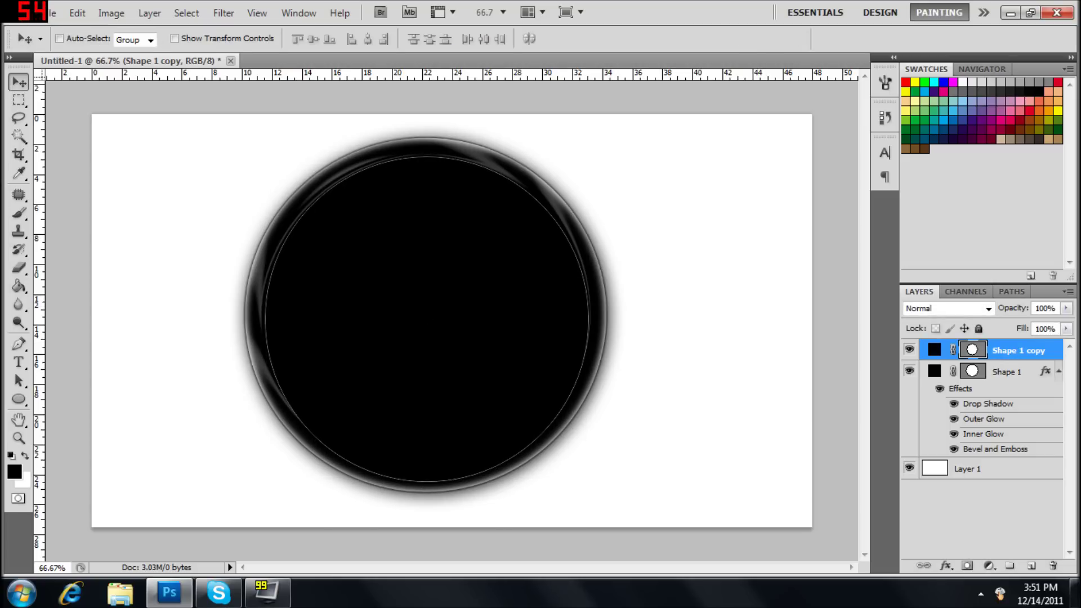
# Move the Shape 1 copy layer below Shape 1 in the layer stack
pyautogui.click(989, 513)
pyautogui.rightClick(996, 350)
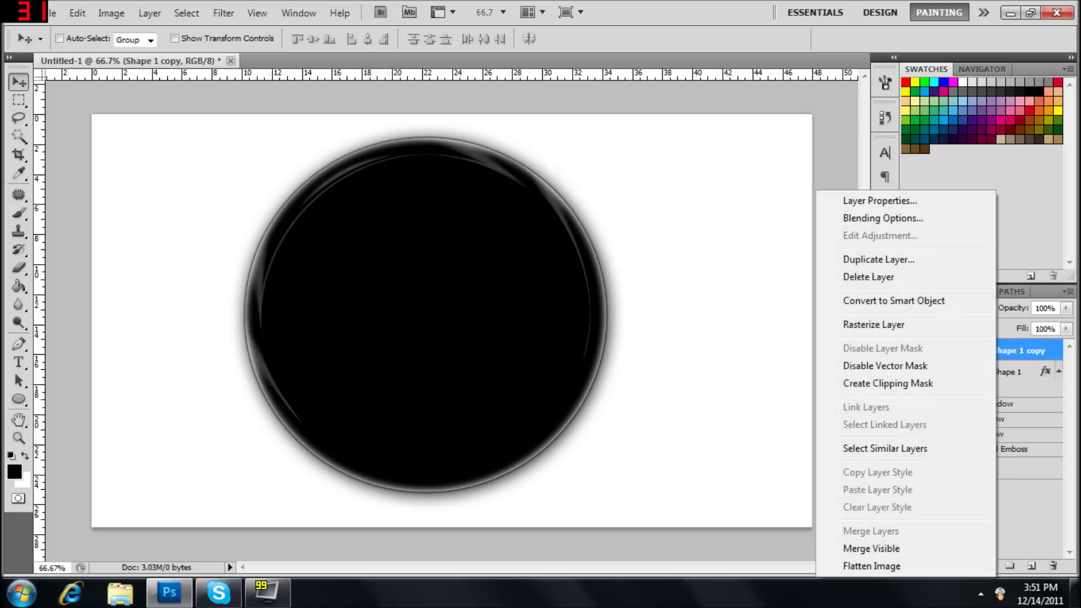
pyautogui.click(1002, 350)
pyautogui.moveTo(1002, 350); pyautogui.dragTo(1002, 455)
pyautogui.click(989, 513)
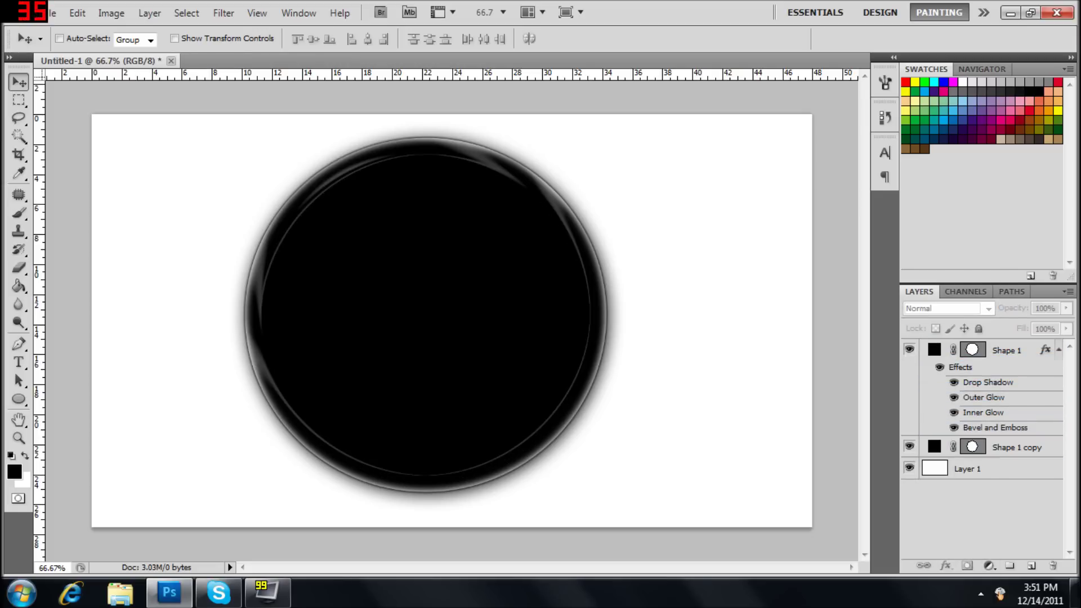
# Add an Inner Shadow to Shape 1 copy with white (ffffff) as its color and a slightly larger size
pyautogui.rightClick(1008, 447)
pyautogui.click(934, 86)
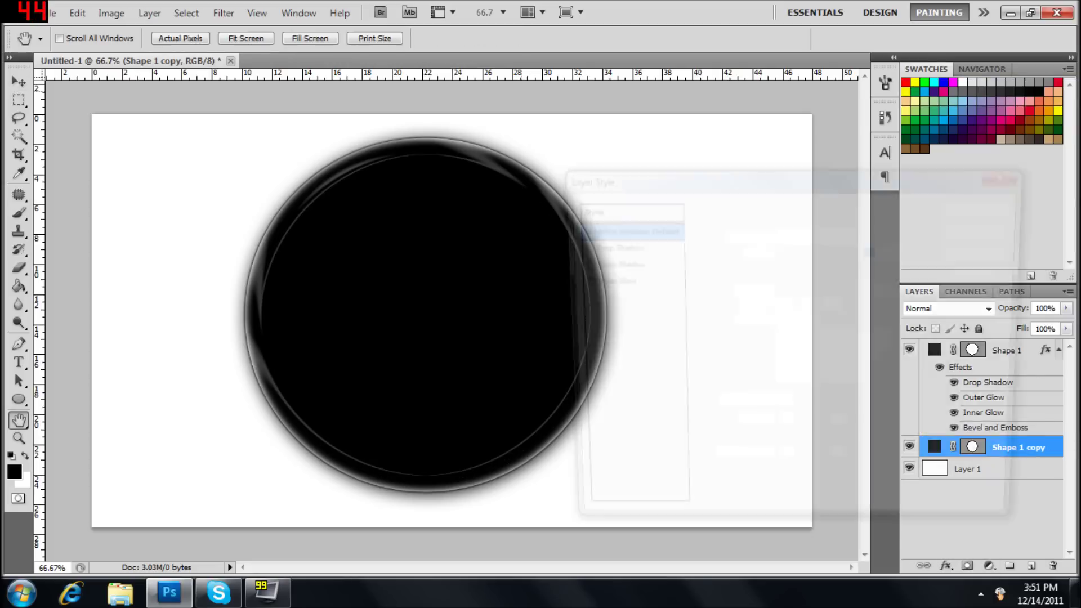
pyautogui.moveTo(821, 177); pyautogui.dragTo(885, 176)
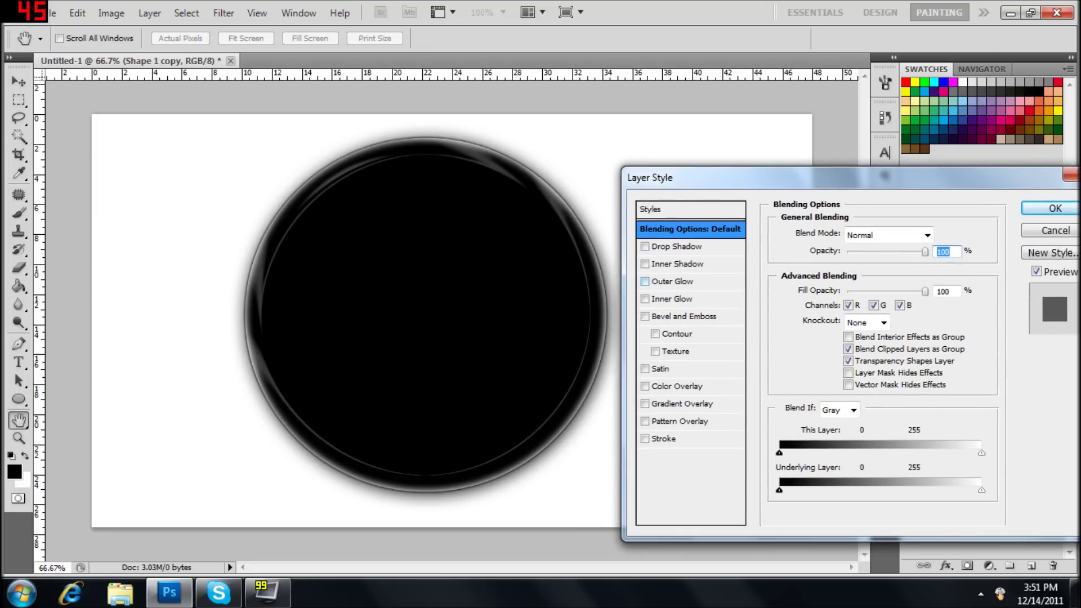
pyautogui.click(645, 263)
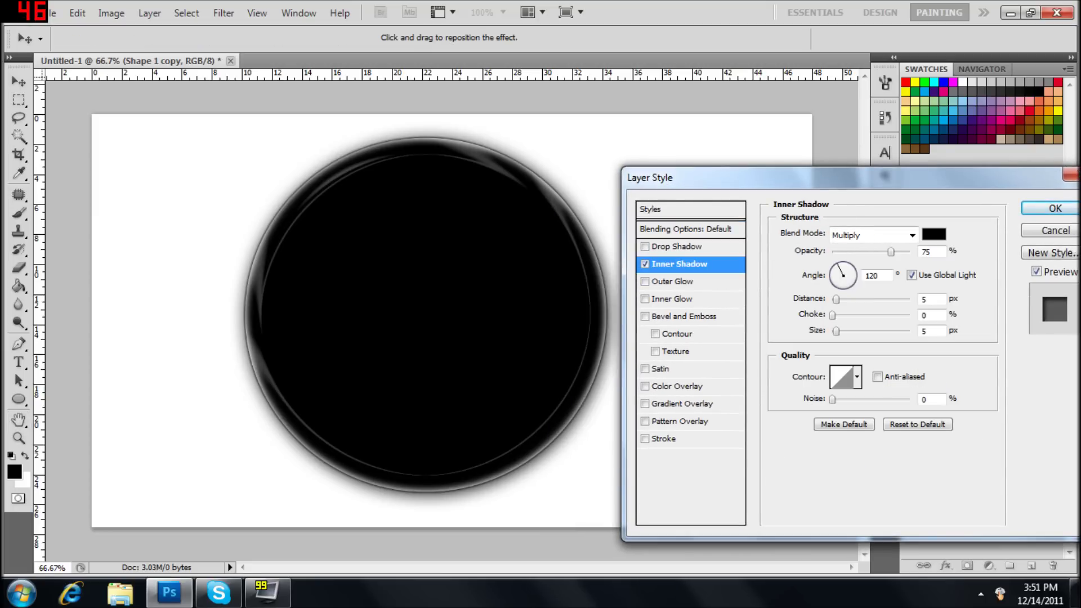
pyautogui.click(933, 234)
pyautogui.click(614, 292)
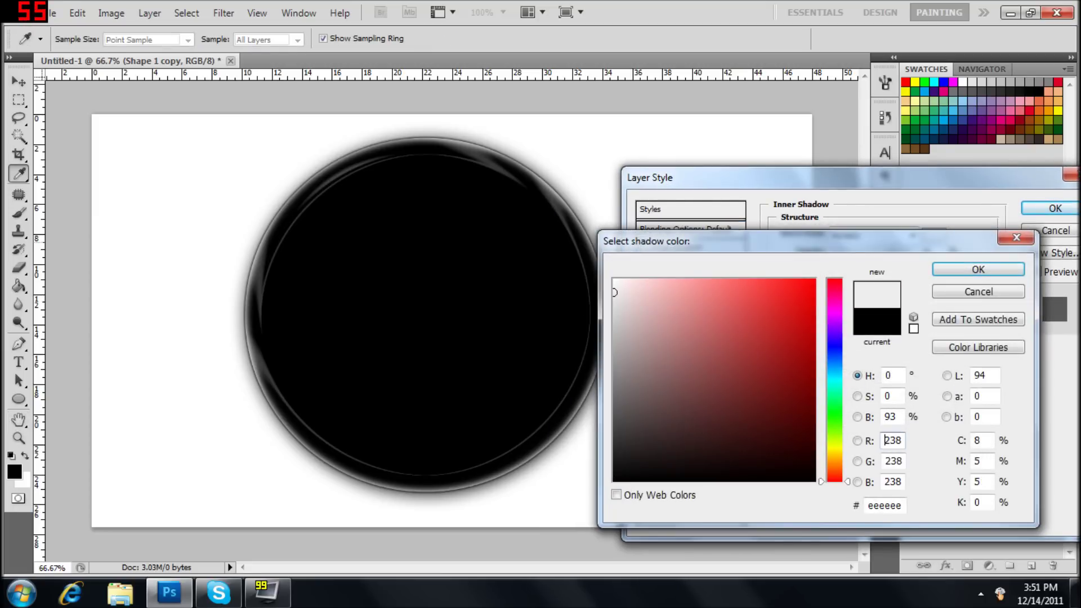
pyautogui.moveTo(614, 293); pyautogui.dragTo(614, 280)
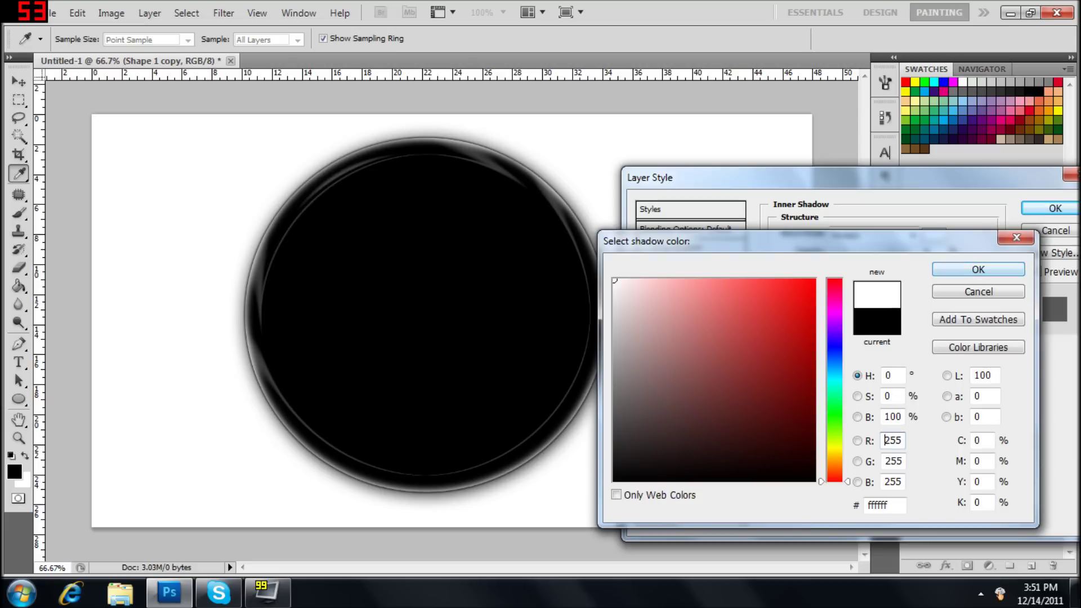
pyautogui.click(978, 270)
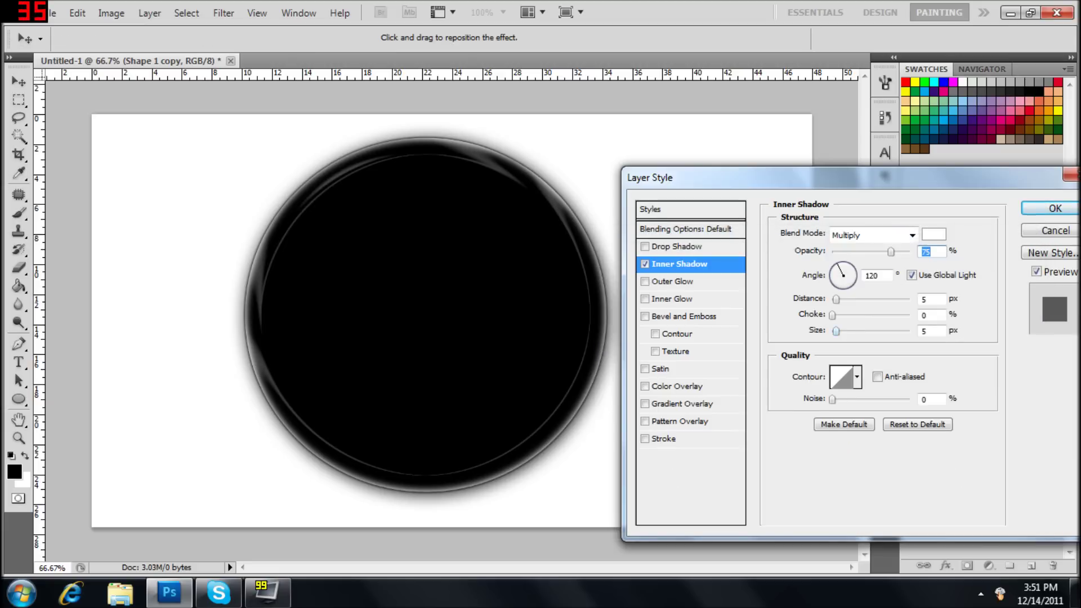
pyautogui.moveTo(836, 331); pyautogui.dragTo(842, 331)
# Add a Gradient Overlay with the Radial style to Shape 1 copy
pyautogui.click(646, 404)
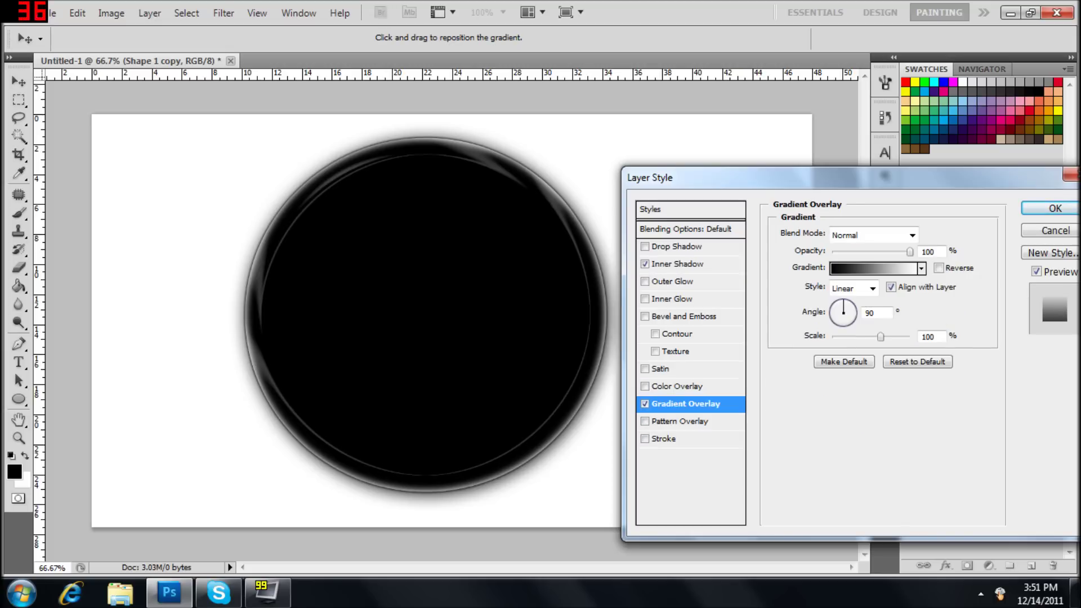
pyautogui.click(872, 289)
pyautogui.click(853, 317)
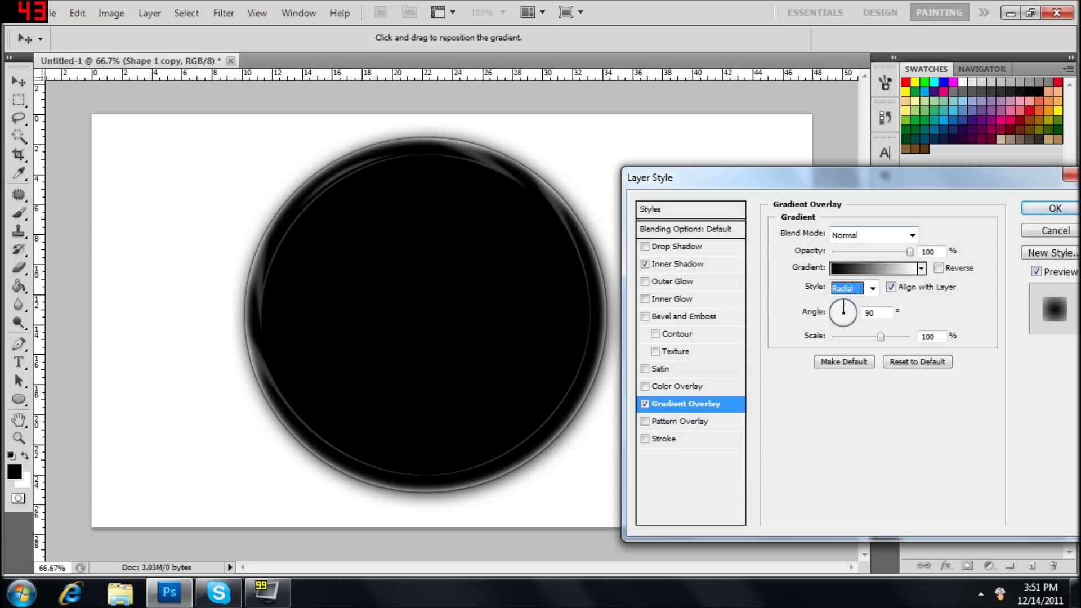
# Change the starting color stop of the overlay gradient to bright cyan
pyautogui.click(873, 269)
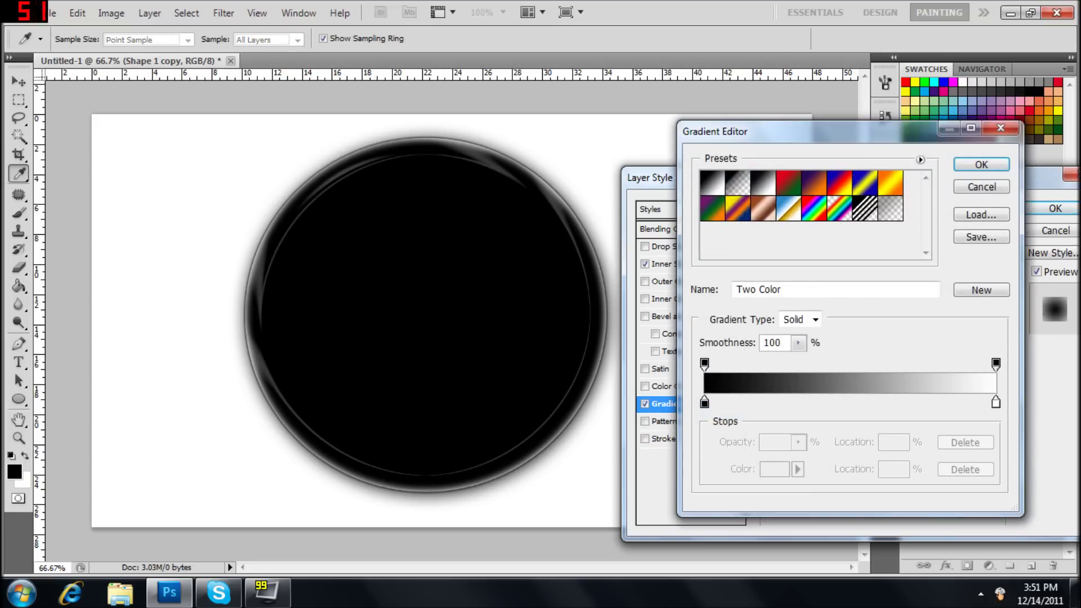
pyautogui.click(704, 402)
pyautogui.click(774, 469)
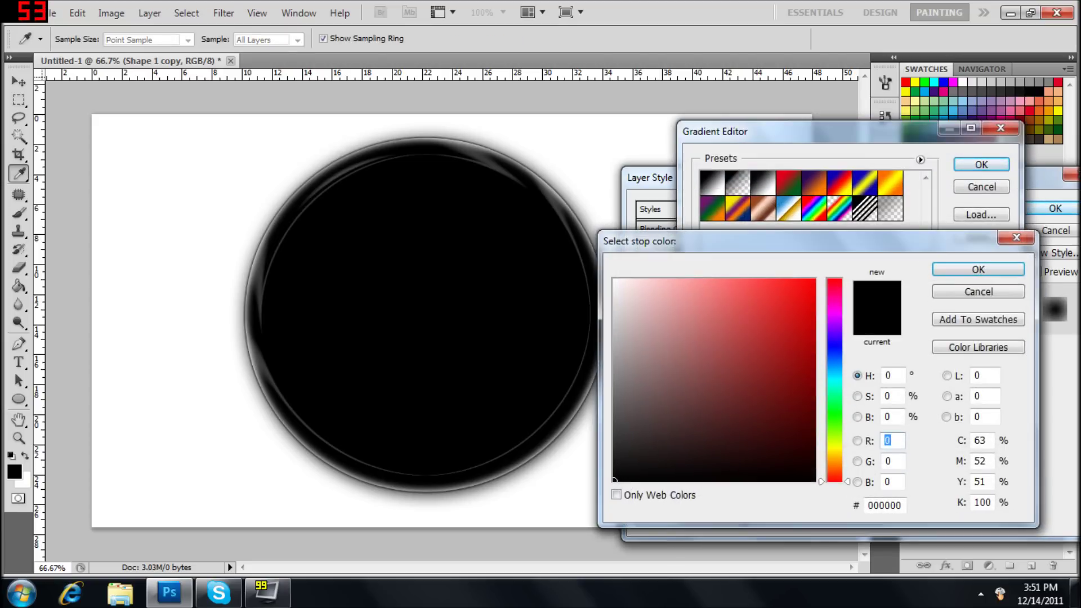
pyautogui.moveTo(834, 372); pyautogui.dragTo(834, 379)
pyautogui.click(769, 344)
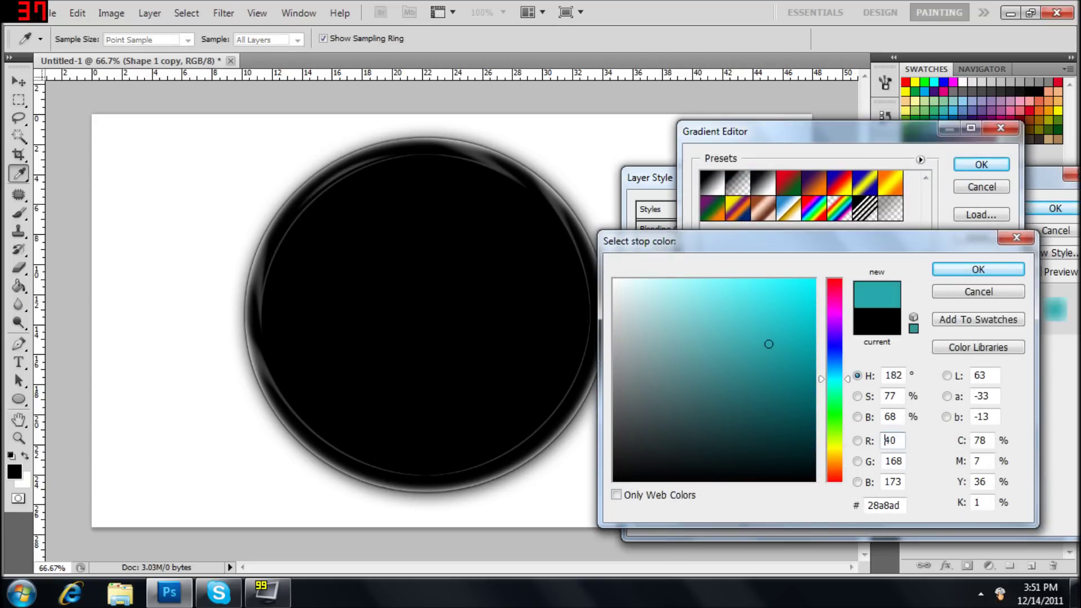
pyautogui.moveTo(769, 344)
pyautogui.mouseDown()
pyautogui.moveTo(775, 353)
pyautogui.moveTo(794, 312)
pyautogui.mouseUp()
pyautogui.press('Return')
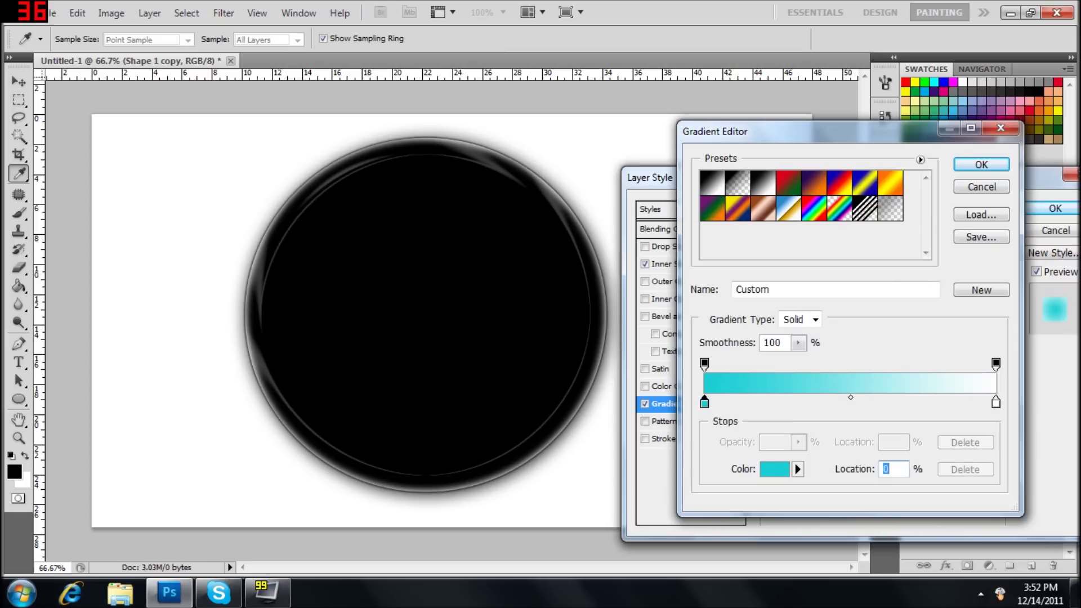
# Change the end color stop of the overlay gradient to dark blue (155d9a) and accept the custom gradient
pyautogui.click(995, 403)
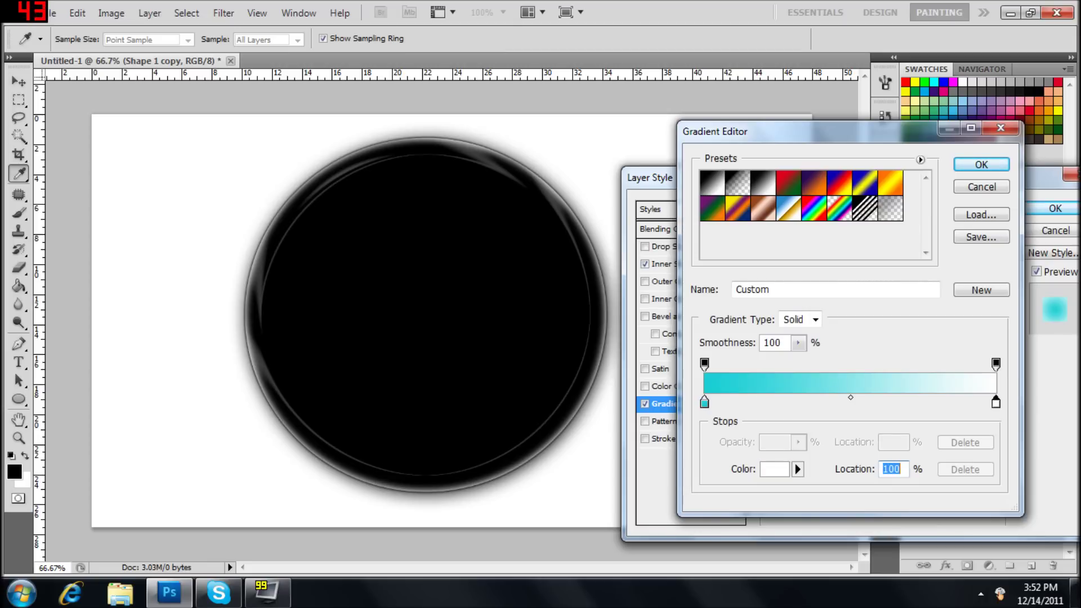
pyautogui.click(775, 468)
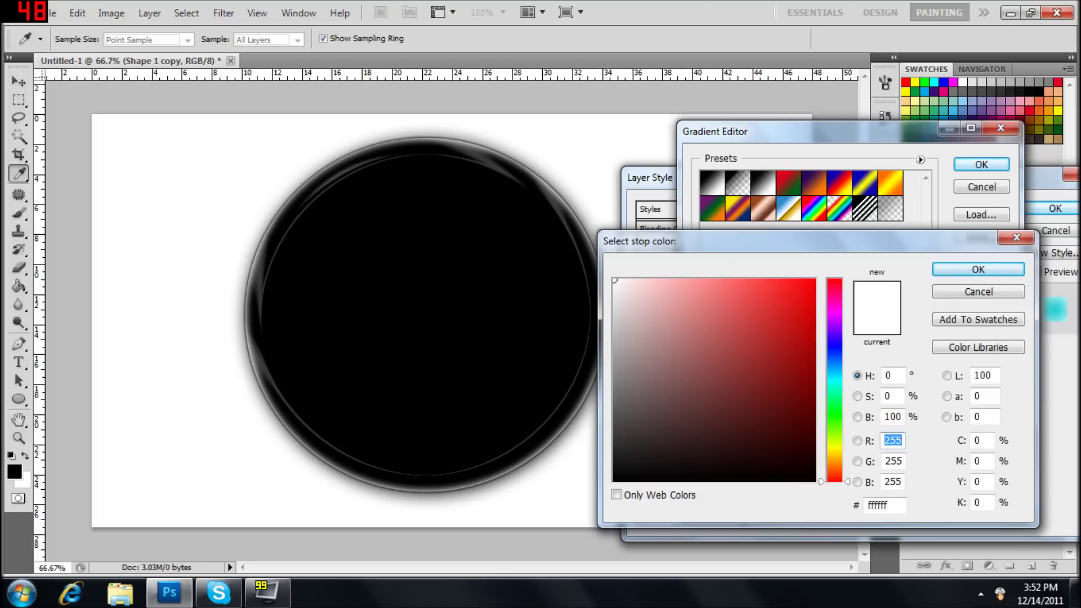
pyautogui.moveTo(834, 481); pyautogui.dragTo(835, 364)
pyautogui.click(788, 359)
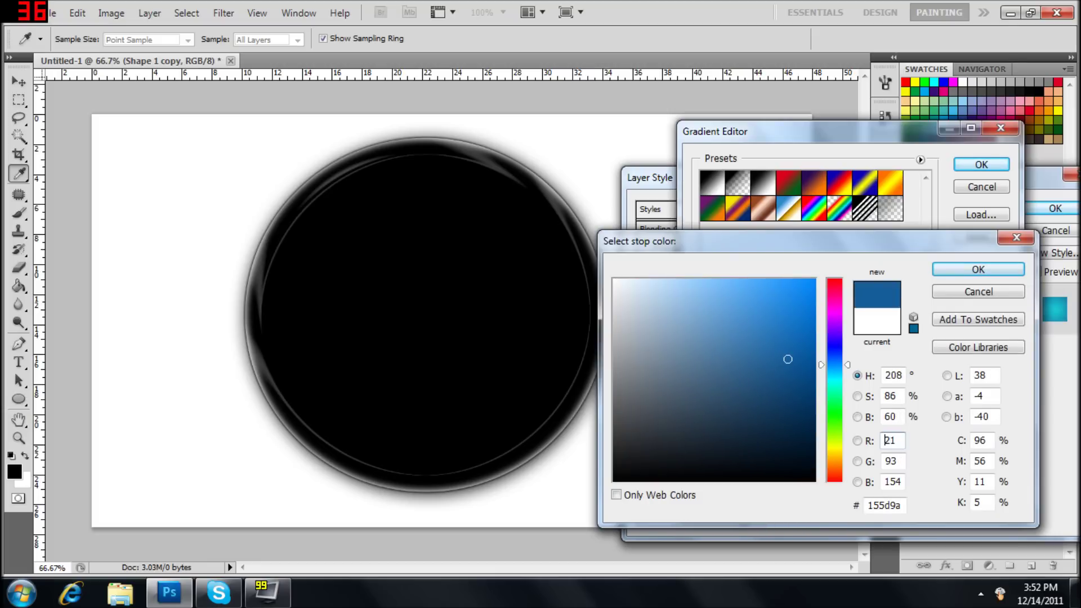
pyautogui.press('Return')
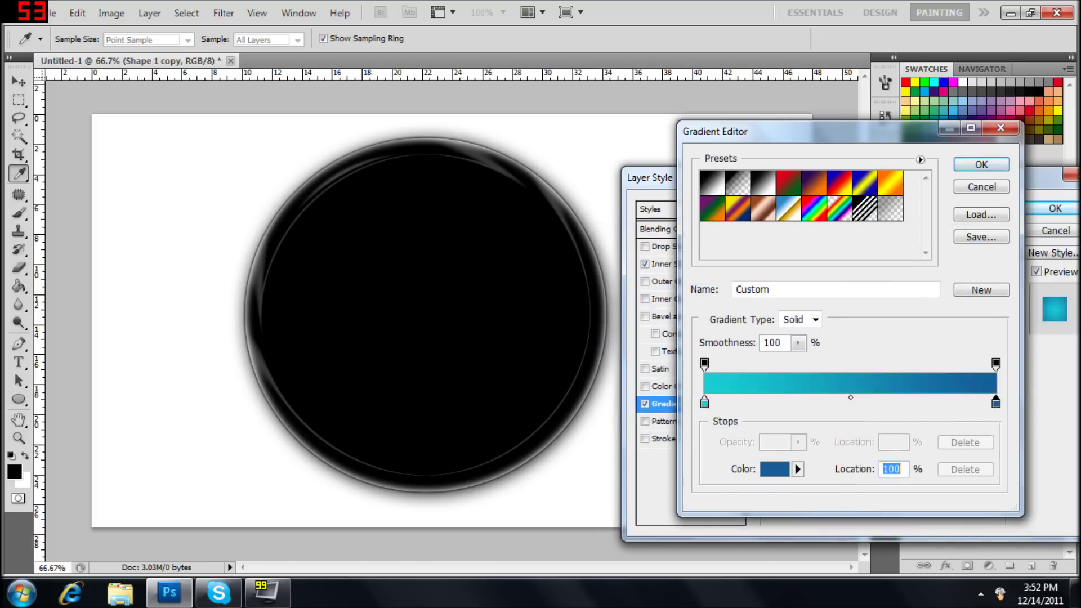
pyautogui.press('Return')
# Add an Inner Glow to Shape 1 copy with a medium blue glow color
pyautogui.moveTo(962, 175); pyautogui.dragTo(885, 175)
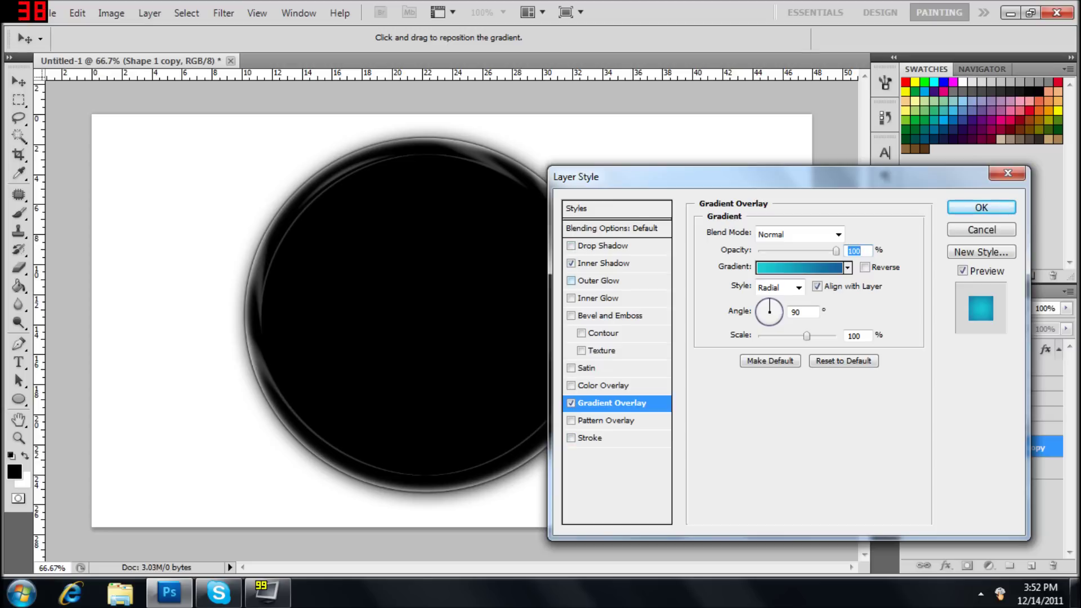
pyautogui.click(571, 299)
pyautogui.click(598, 298)
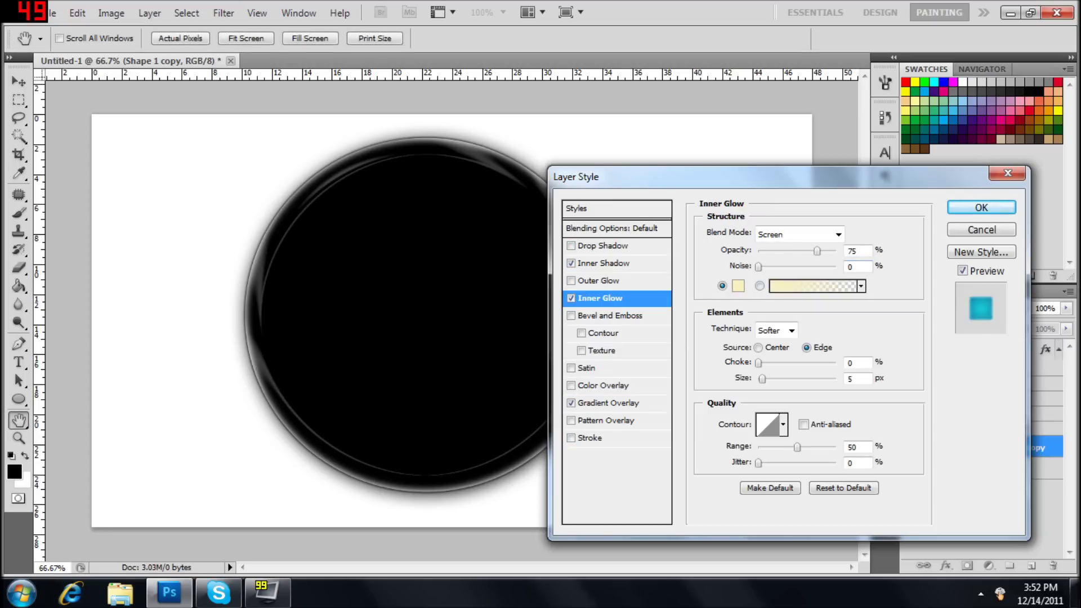
pyautogui.click(738, 286)
pyautogui.moveTo(614, 315); pyautogui.dragTo(613, 279)
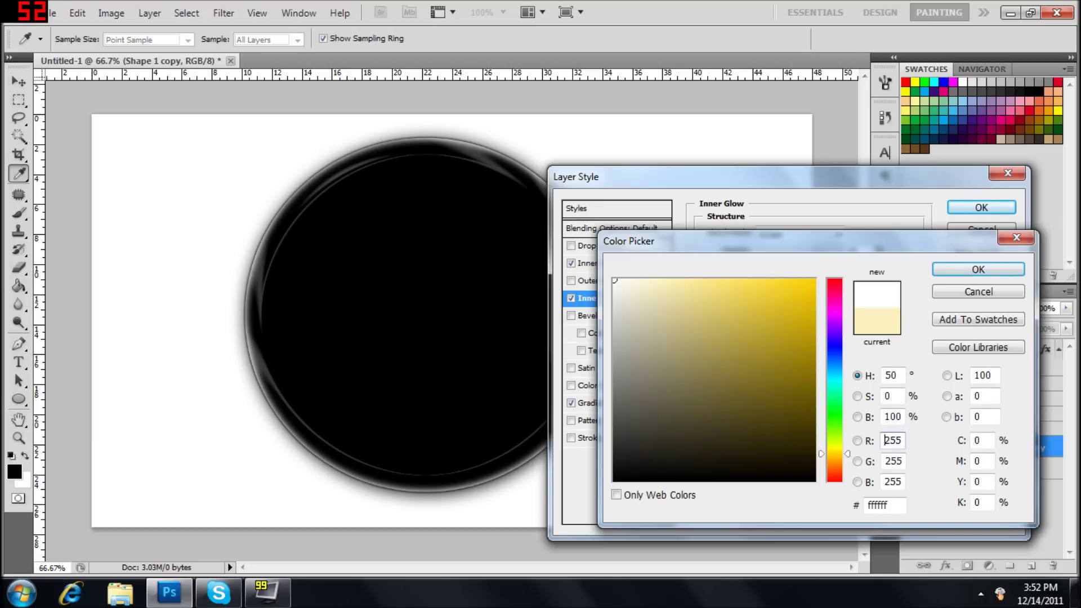
pyautogui.moveTo(834, 453)
pyautogui.mouseDown()
pyautogui.moveTo(834, 362)
pyautogui.moveTo(796, 355)
pyautogui.mouseUp()
pyautogui.press('Return')
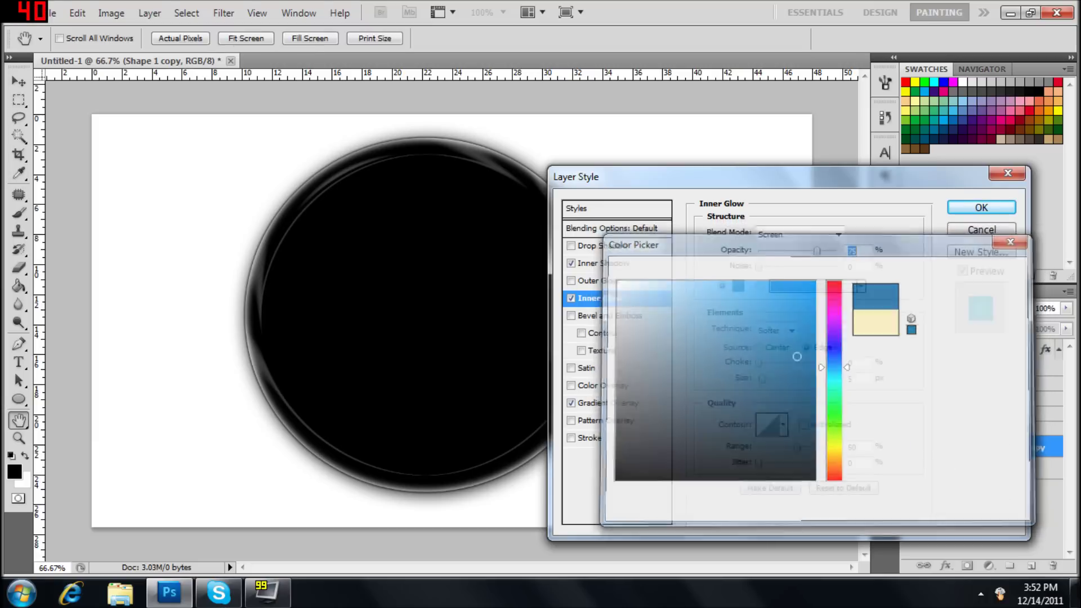
# Set the Inner Glow size to 25 px
pyautogui.moveTo(761, 379); pyautogui.dragTo(768, 379)
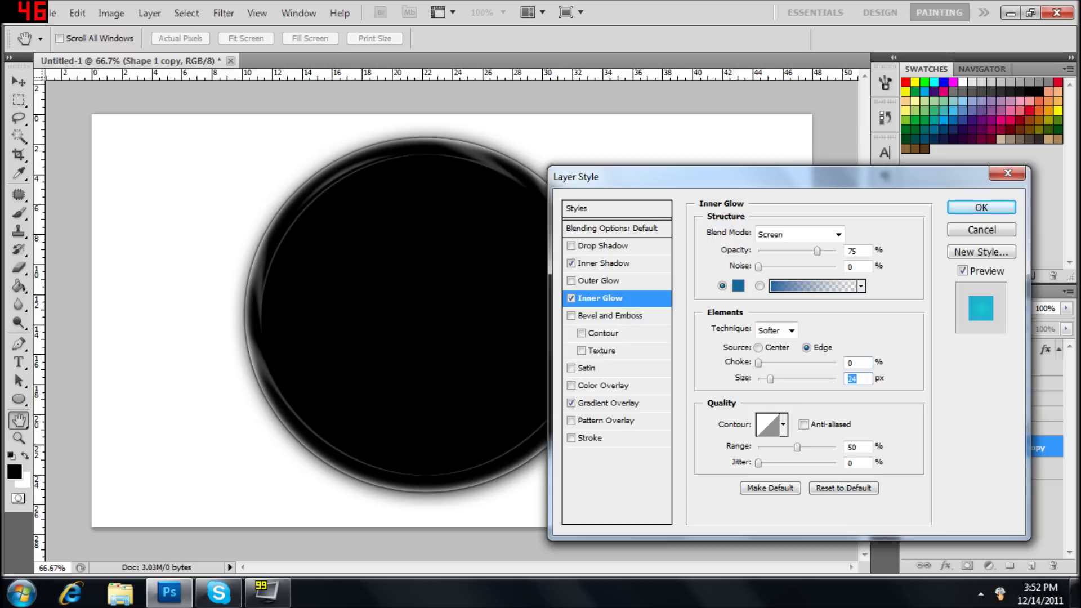
pyautogui.click(856, 379)
pyautogui.doubleClick(856, 379)
pyautogui.click(571, 385)
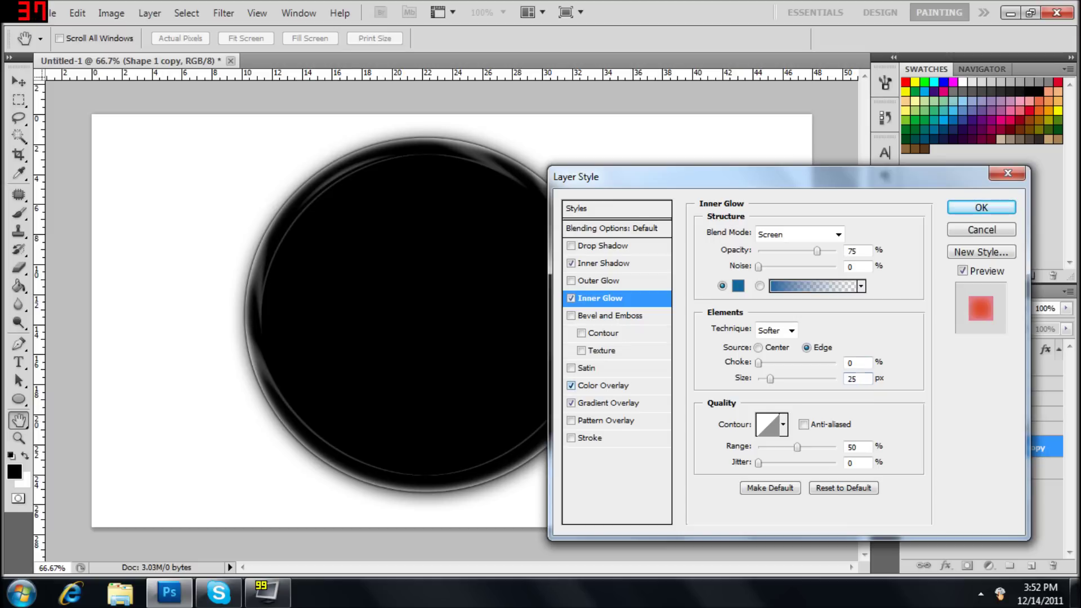
pyautogui.click(571, 385)
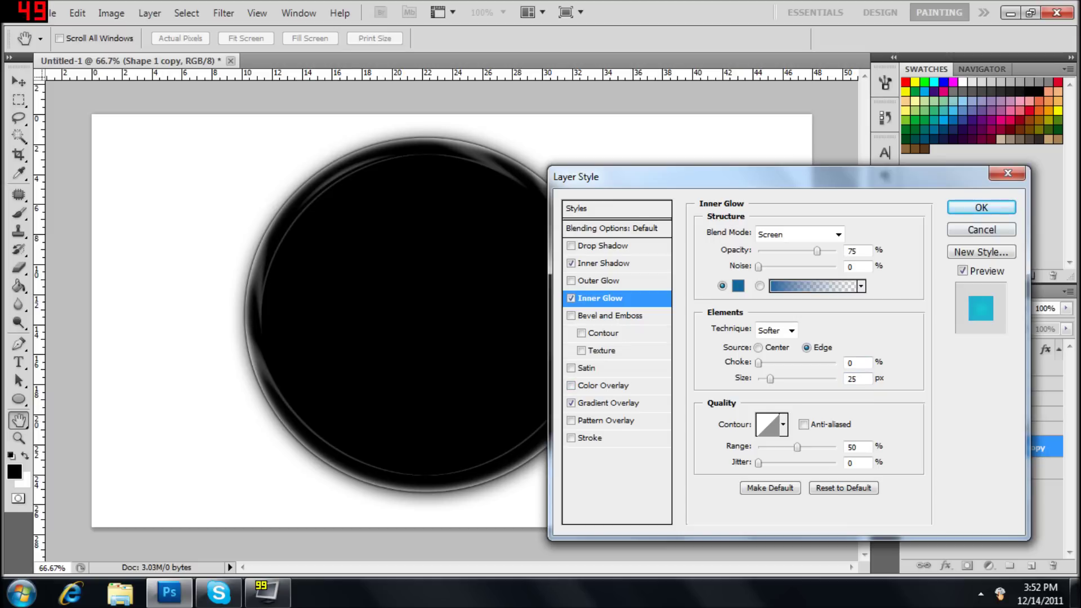
pyautogui.moveTo(887, 176)
pyautogui.mouseDown()
pyautogui.moveTo(971, 279)
pyautogui.moveTo(863, 165)
pyautogui.moveTo(897, 165)
pyautogui.moveTo(884, 163)
pyautogui.mouseUp()
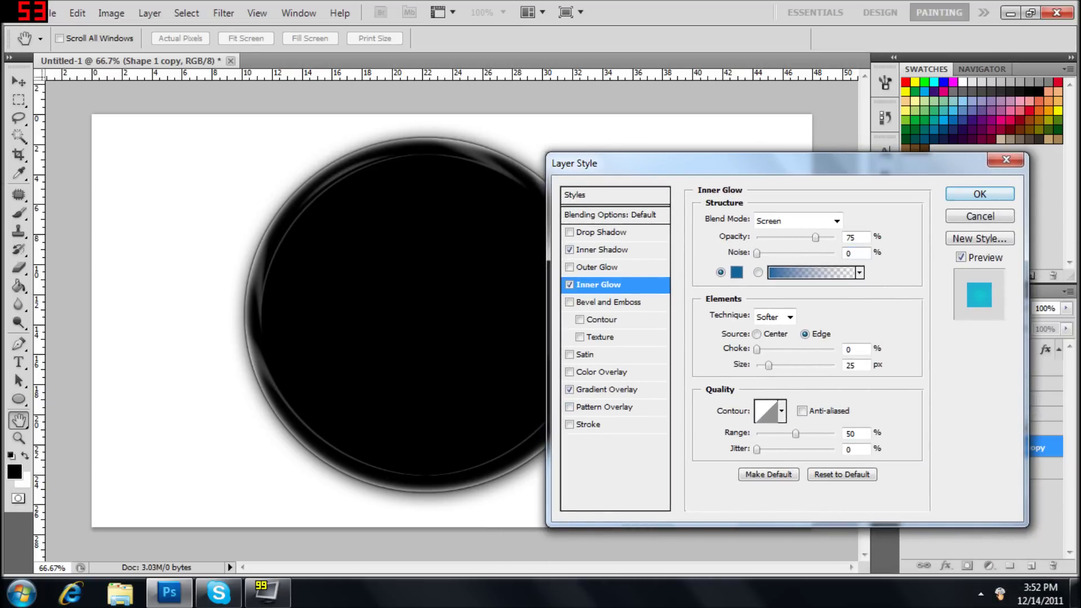
# Accept the layer style and bring Shape 1 copy in front of the black Shape 1 circle
pyautogui.press('Return')
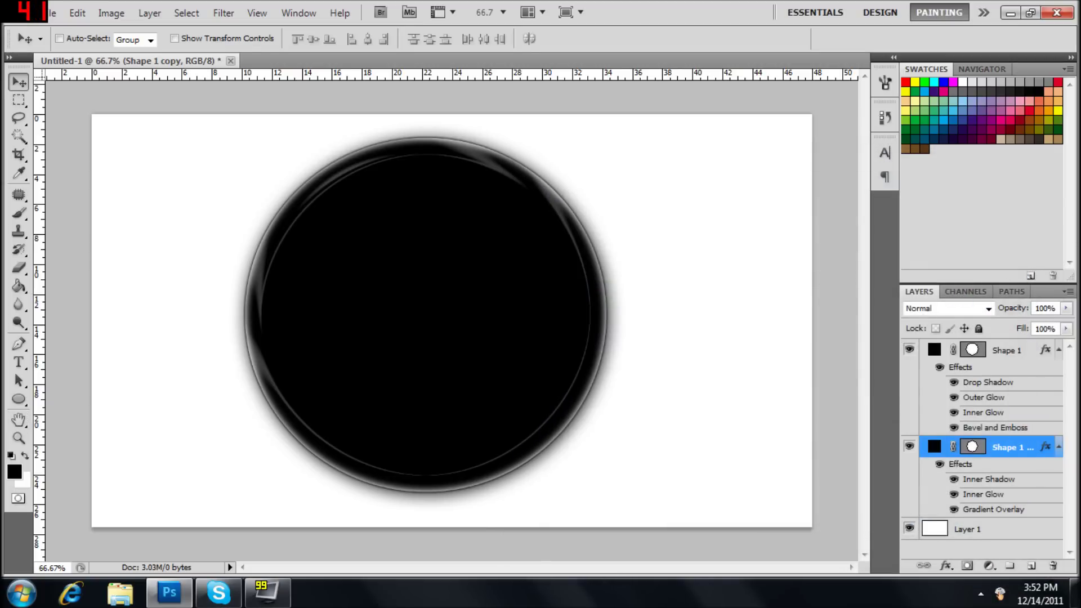
pyautogui.hotkey('ctrl', ']')
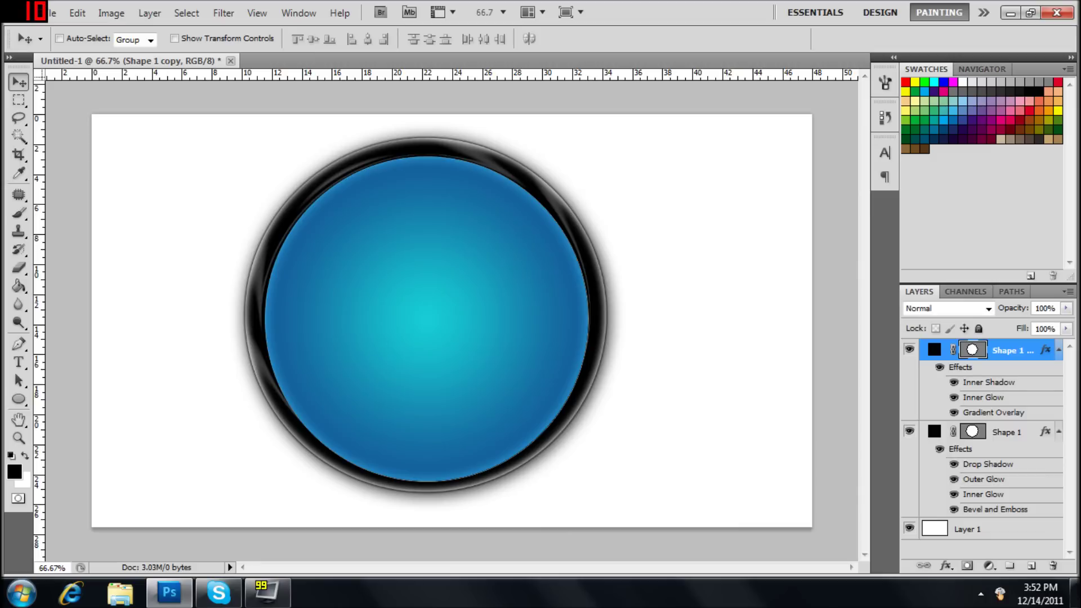
pyautogui.hotkey('alt', '[')
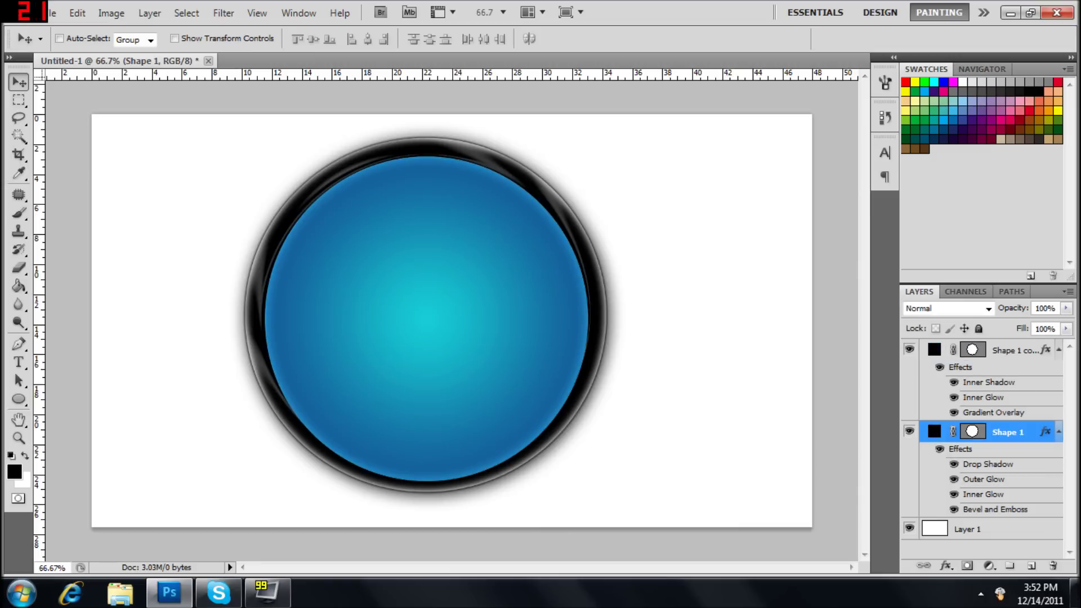
pyautogui.hotkey('alt', ']')
pyautogui.hotkey('ctrl', 'shift', 'alt', 'n')
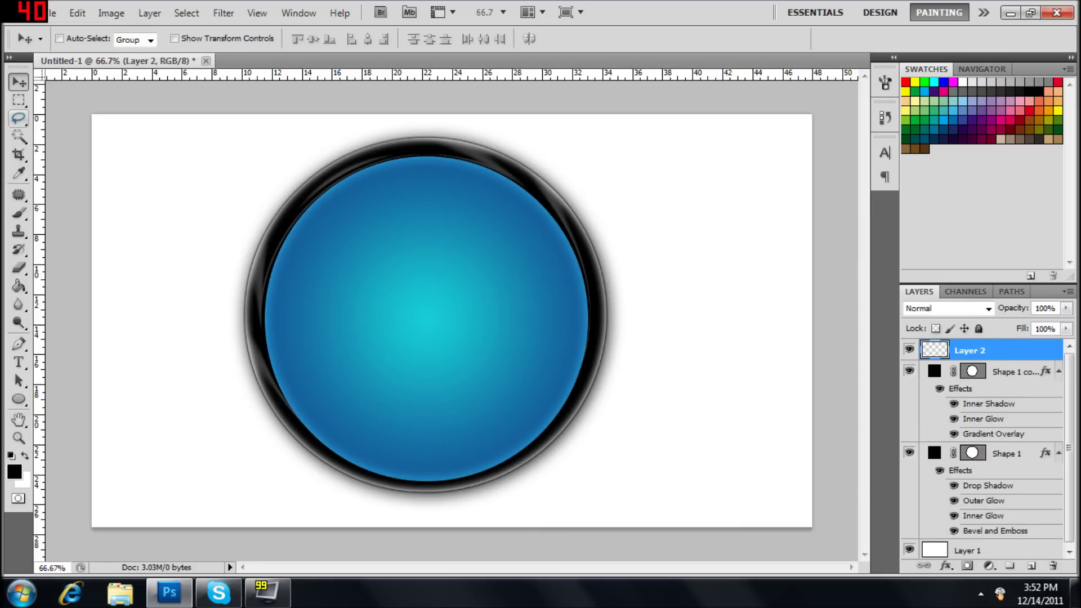
pyautogui.hotkey('ctrl', 'z')
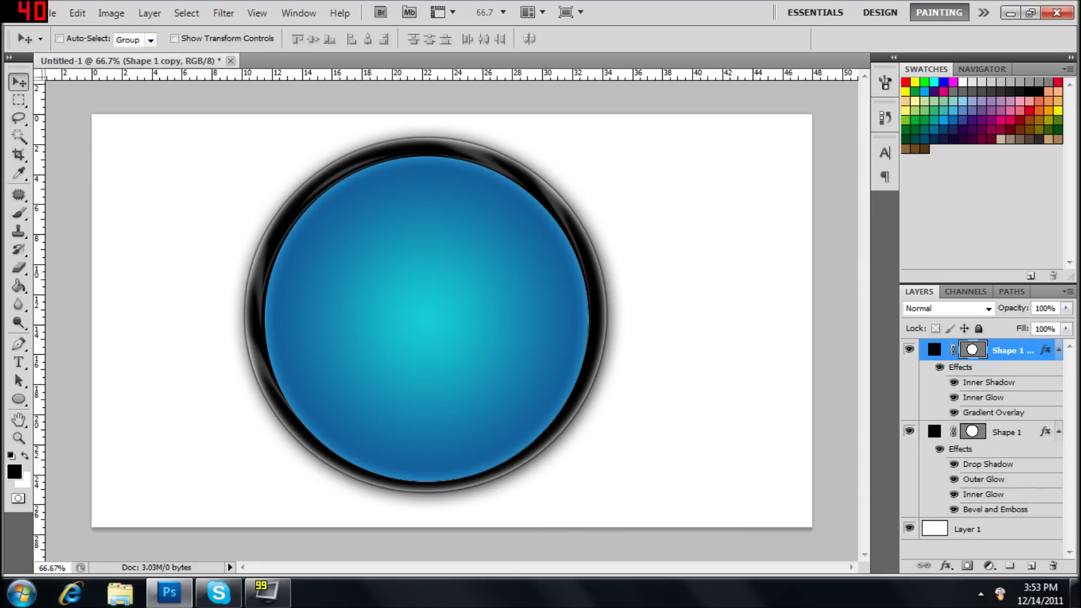
# Add the text "MFX" in the 72 pt Transformers font on the white area beside the emblem
pyautogui.press('t')
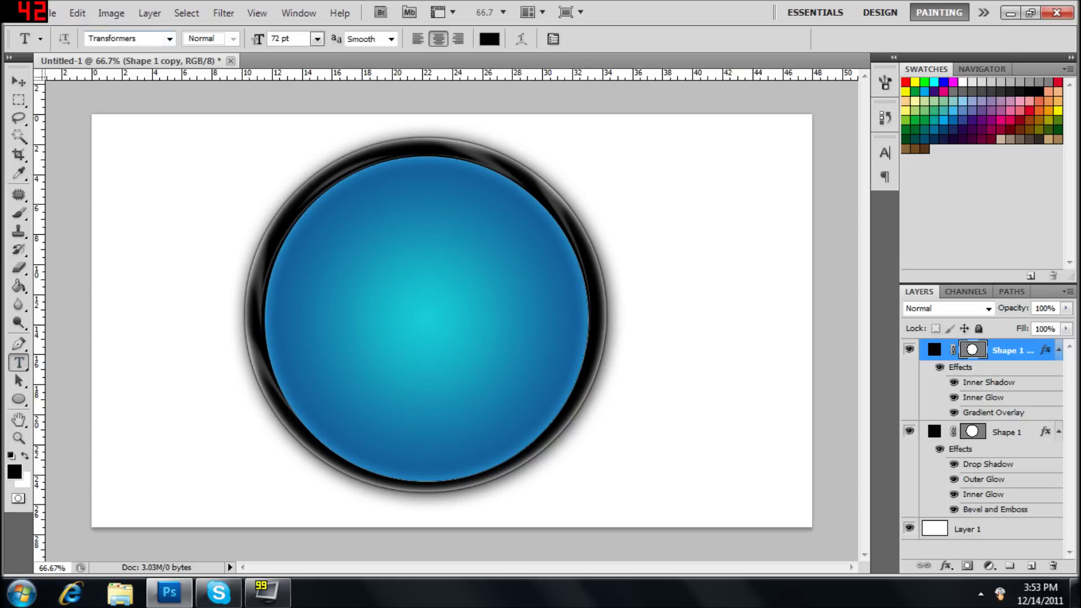
pyautogui.click(138, 244)
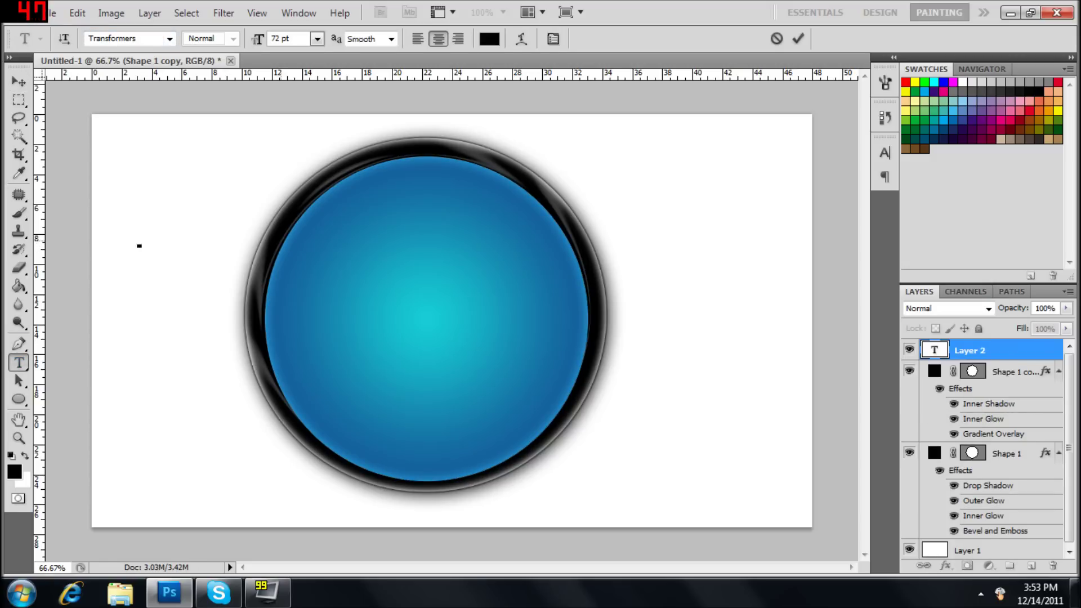
pyautogui.write('mFX')
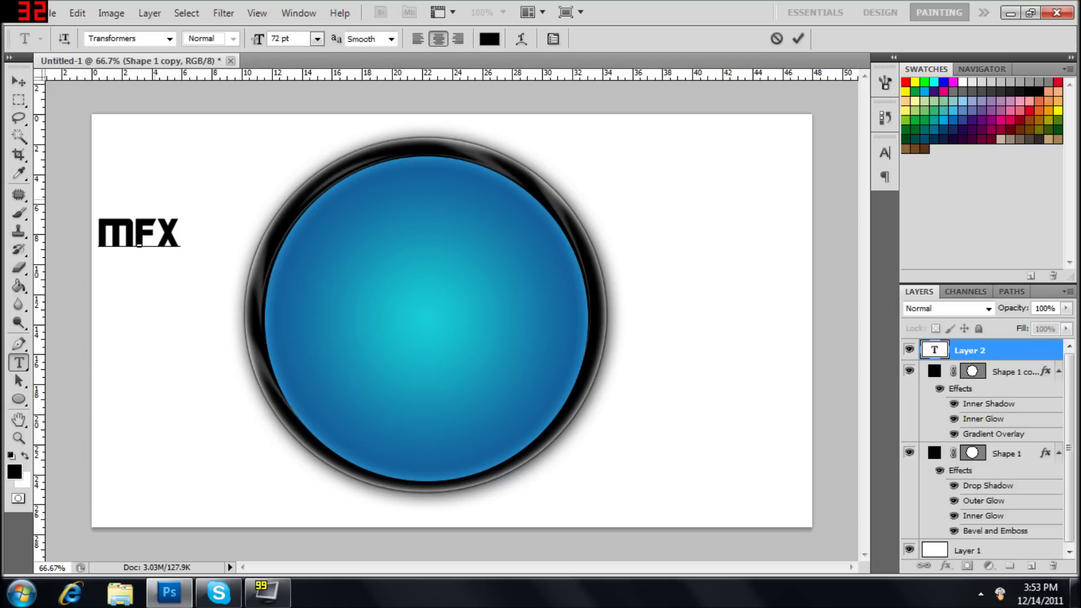
# Enlarge the MFX text to about 220 pt and move it onto the middle of the blue circle
pyautogui.moveTo(139, 245); pyautogui.dragTo(150, 272)
pyautogui.hotkey('ctrl', 't')
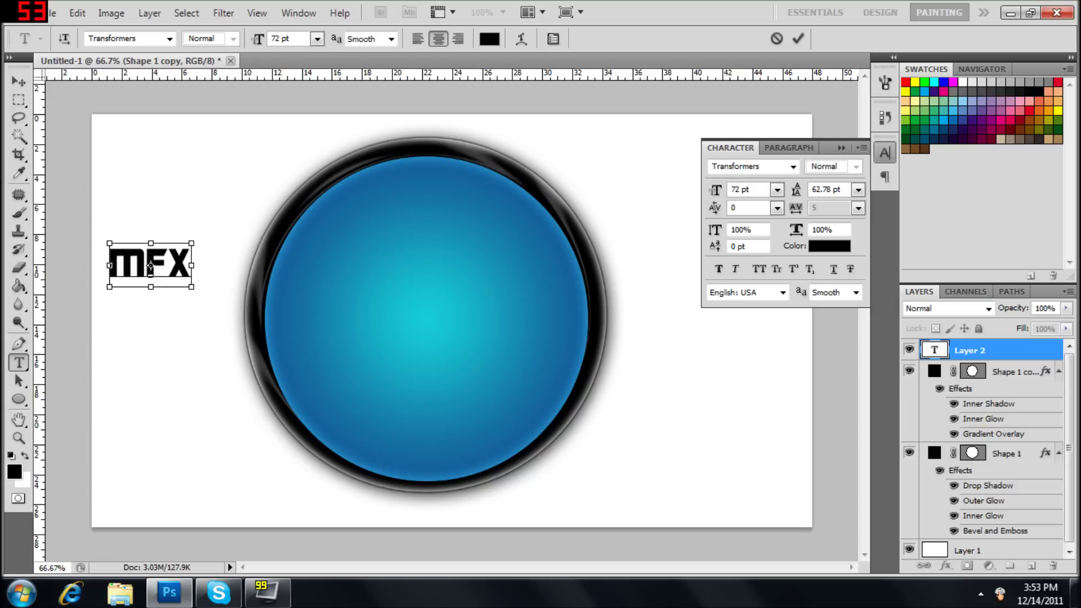
pyautogui.hotkey('ctrl', 't')
pyautogui.moveTo(191, 287); pyautogui.dragTo(426, 377)
pyautogui.press('Return')
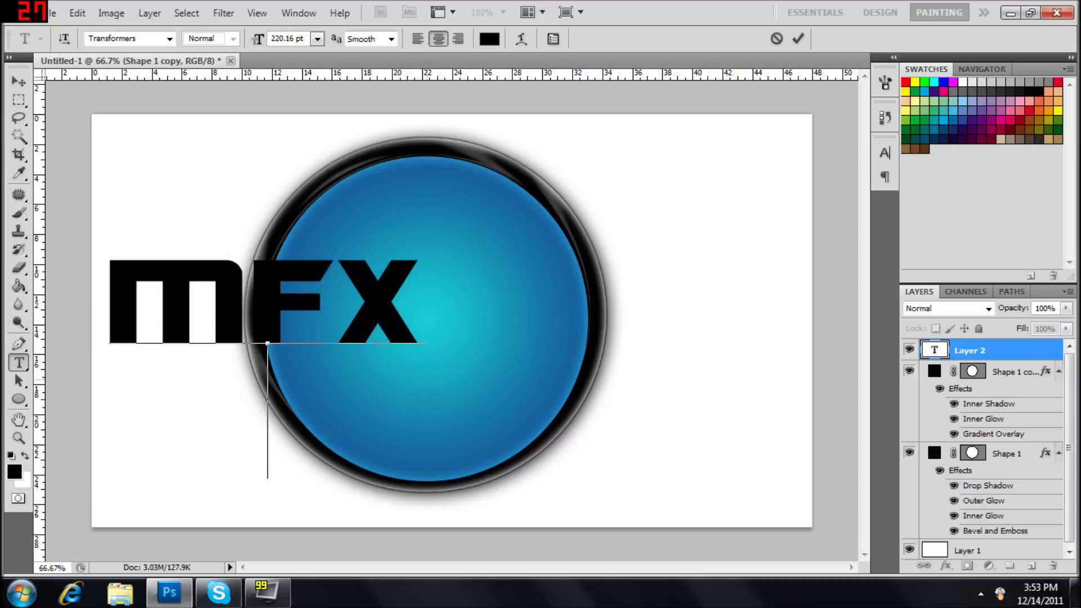
pyautogui.click(18, 82)
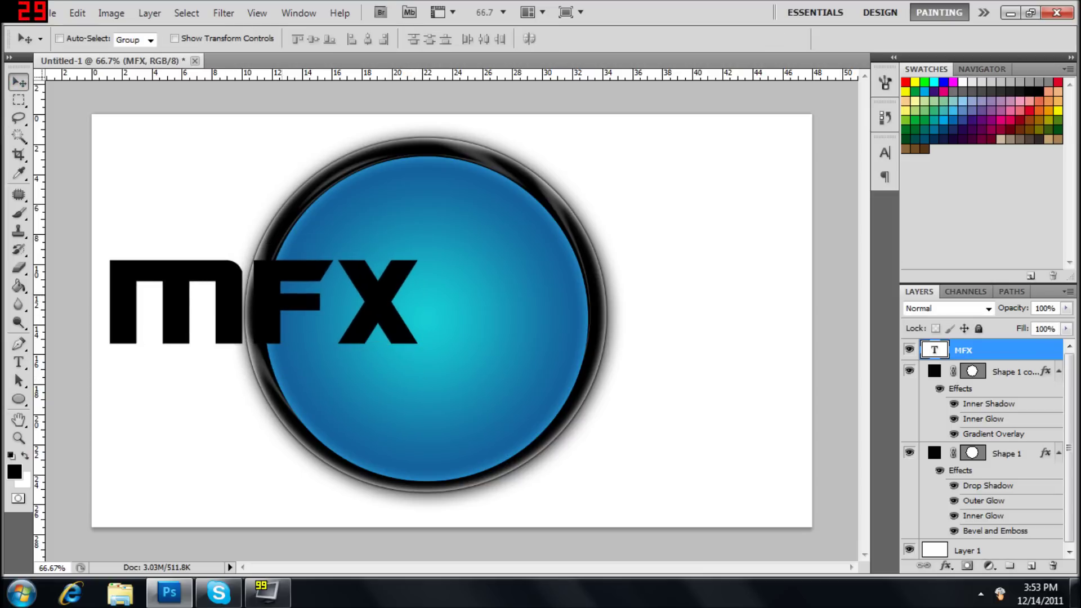
pyautogui.moveTo(283, 296); pyautogui.dragTo(445, 309)
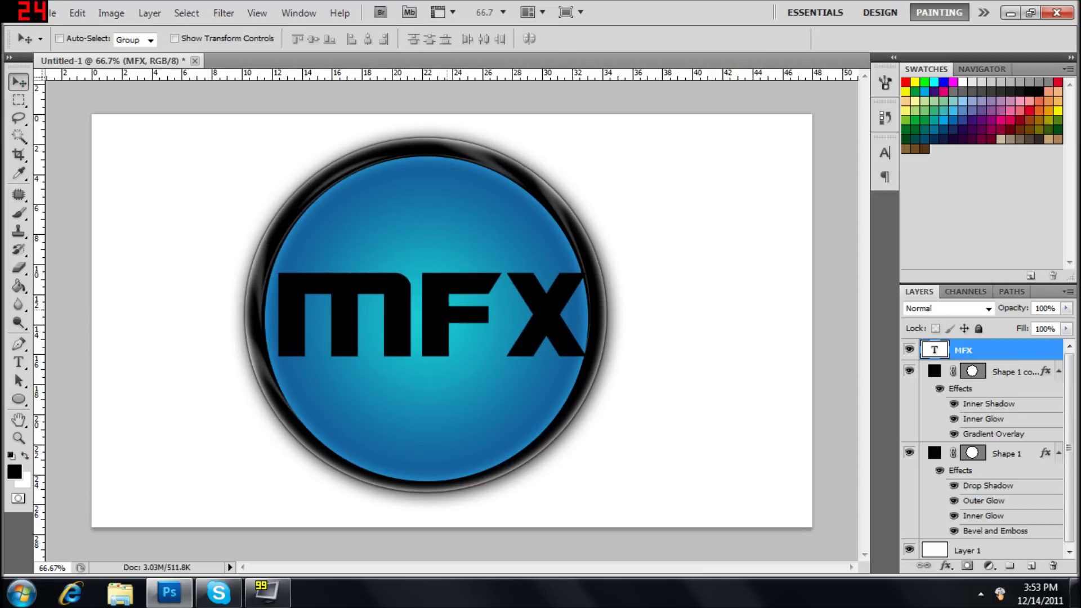
# Rotate the MFX text counterclockwise so it rises diagonally, and nudge it to fit inside the blue circle
pyautogui.hotkey('ctrl', 't')
pyautogui.moveTo(647, 441); pyautogui.dragTo(590, 313)
pyautogui.press('Return')
pyautogui.press('Right')
pyautogui.press('Right')
pyautogui.press('Right')
pyautogui.press('Right')
pyautogui.press('Right')
pyautogui.press('Right')
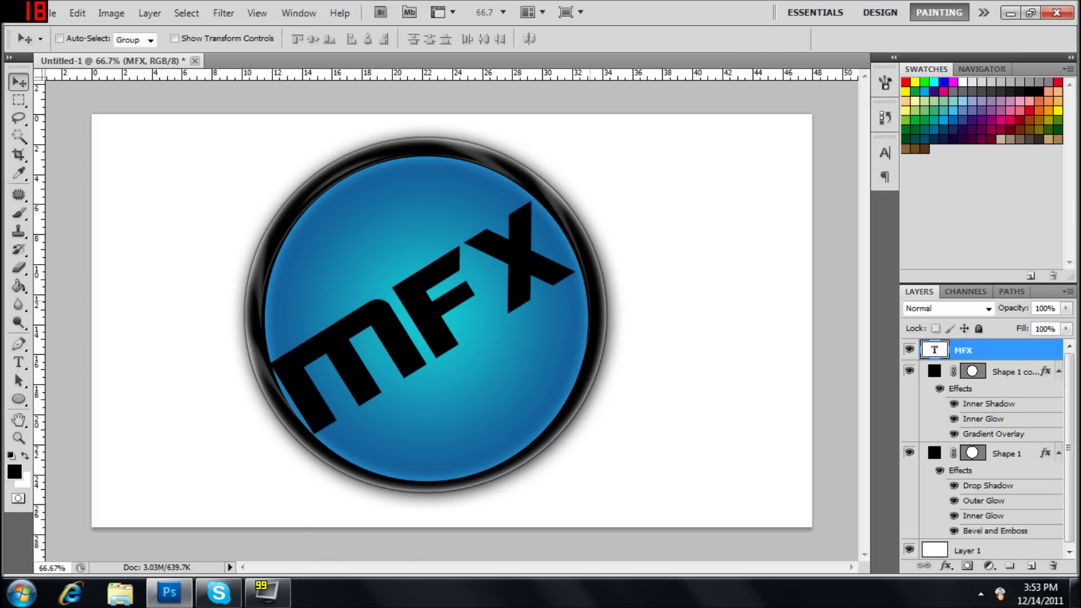
pyautogui.press('Up')
pyautogui.press('Up')
pyautogui.press('Right')
pyautogui.press('Right')
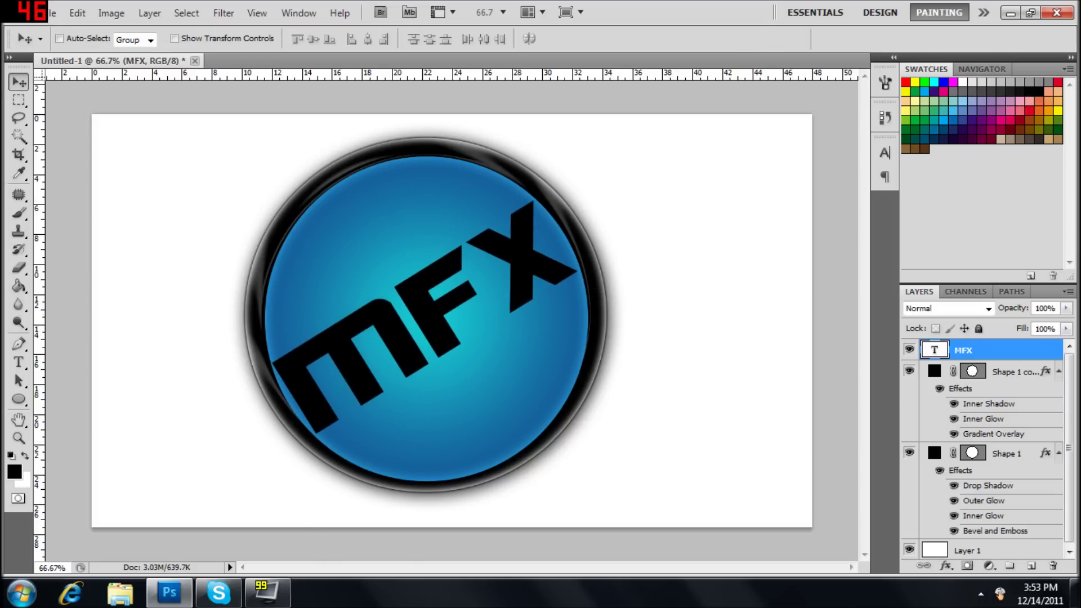
pyautogui.click(1007, 453)
pyautogui.rightClick(1006, 454)
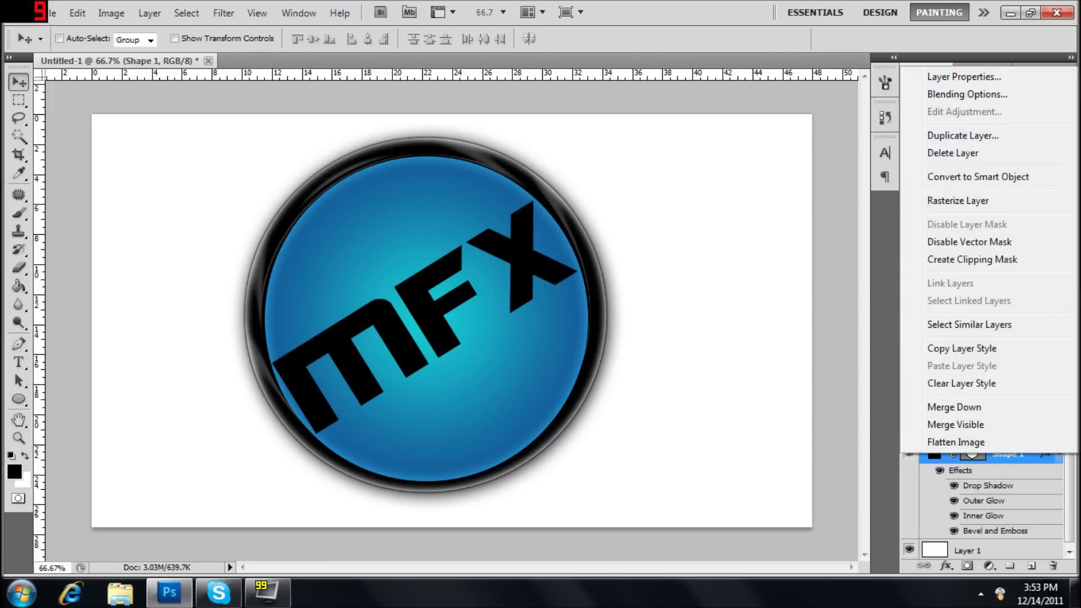
pyautogui.click(967, 94)
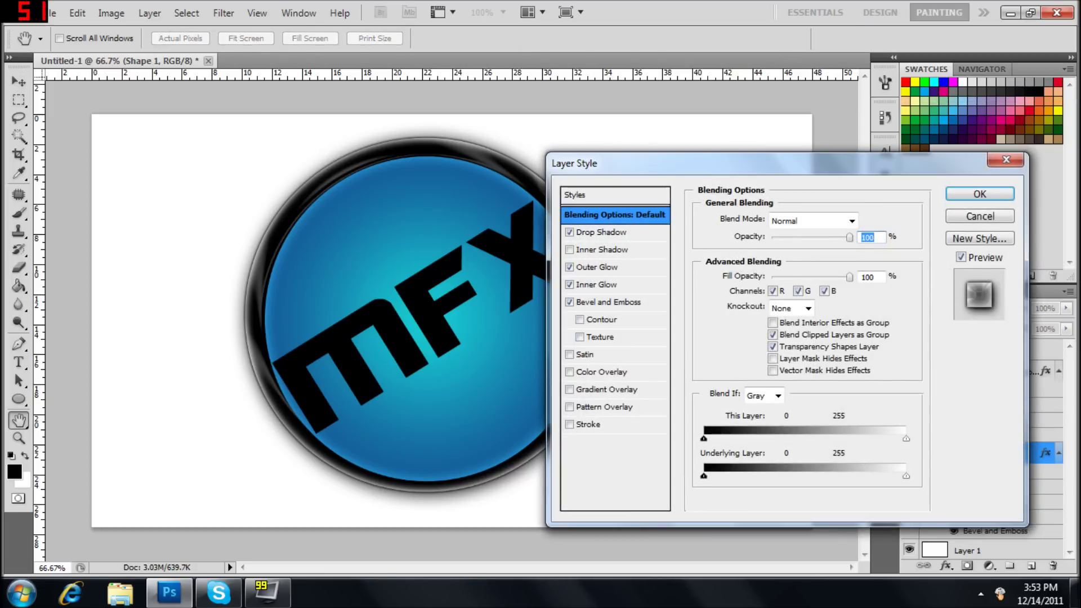
pyautogui.click(611, 303)
pyautogui.moveTo(770, 351); pyautogui.dragTo(775, 350)
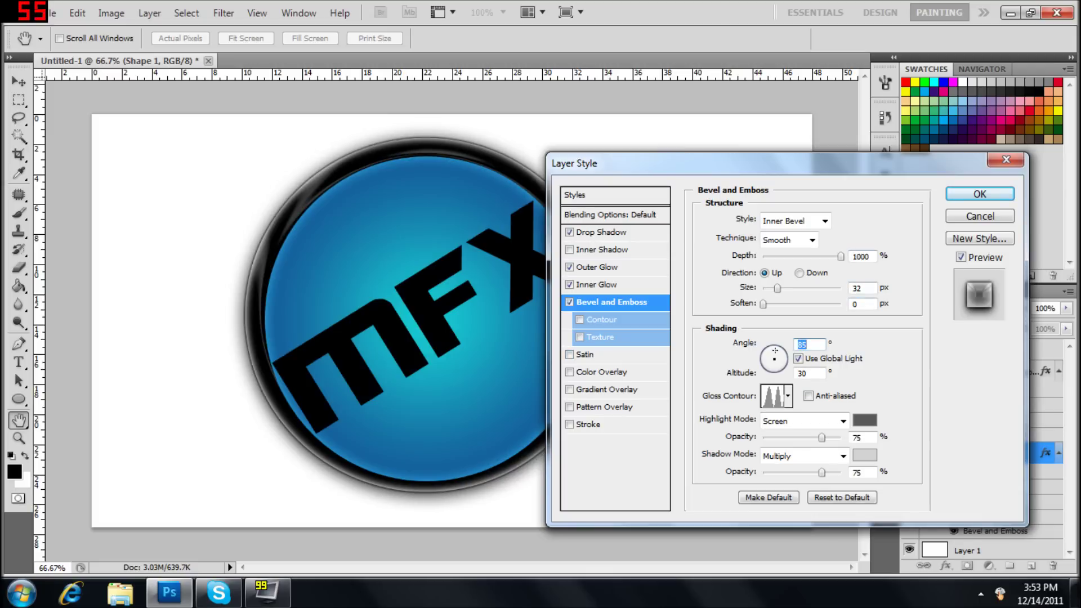
pyautogui.moveTo(777, 288)
pyautogui.mouseDown()
pyautogui.moveTo(767, 288)
pyautogui.moveTo(783, 288)
pyautogui.mouseUp()
pyautogui.press('Return')
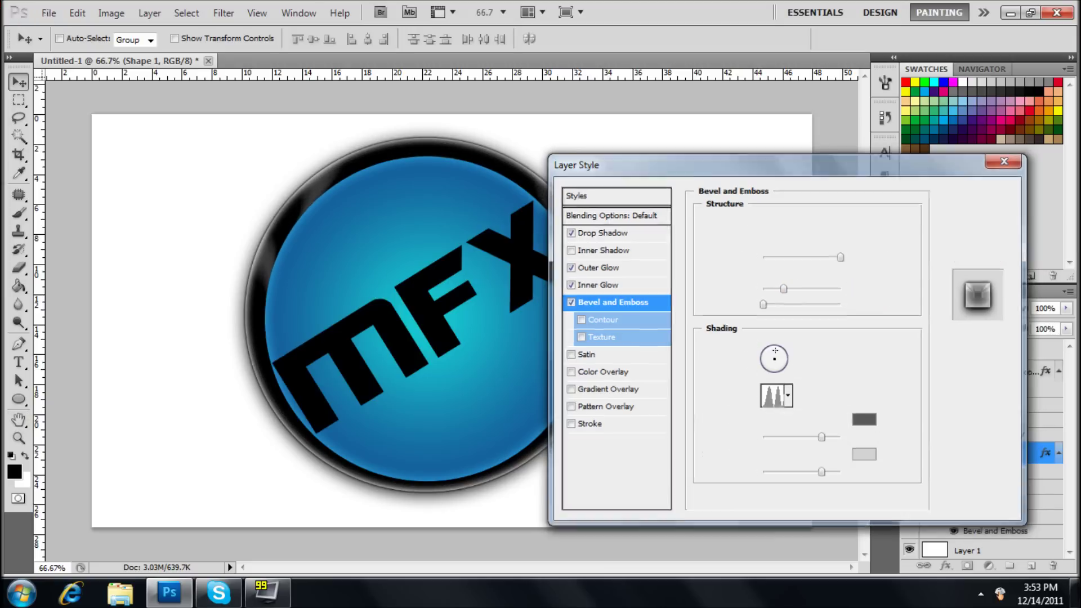
# Set the Bevel and Emboss shading angle of Shape 1 to 85° and apply the style
pyautogui.rightClick(1007, 454)
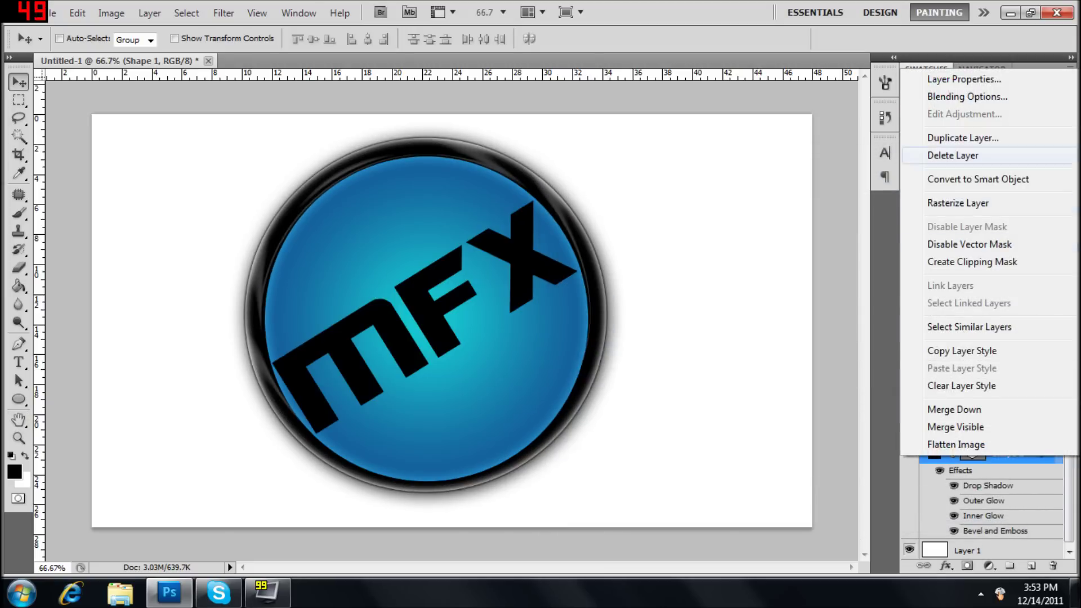
pyautogui.click(965, 94)
pyautogui.click(609, 303)
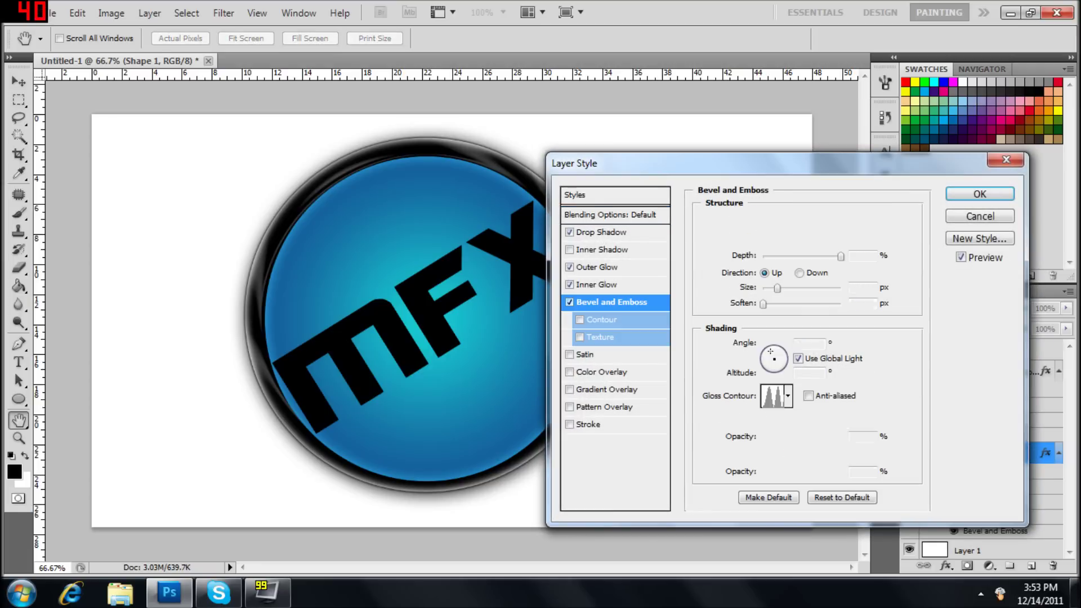
pyautogui.doubleClick(808, 344)
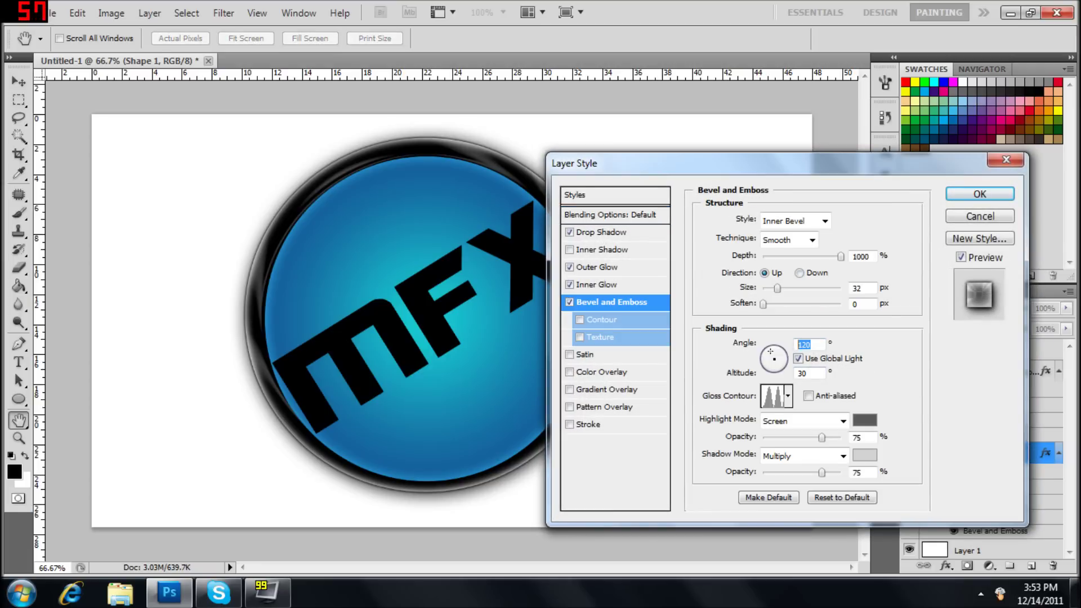
pyautogui.moveTo(770, 351); pyautogui.dragTo(774, 350)
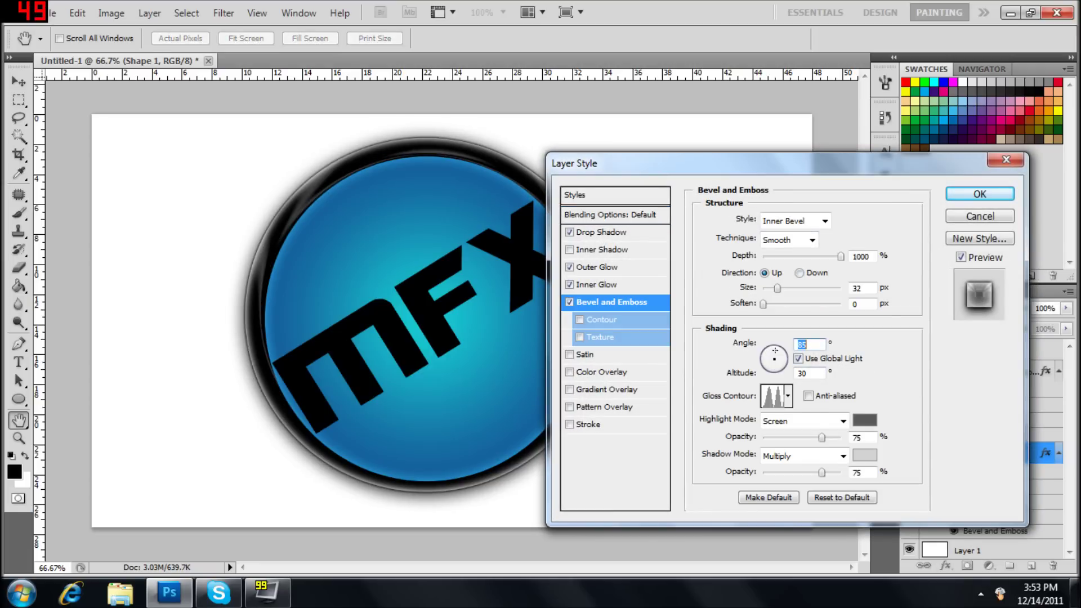
pyautogui.press('Return')
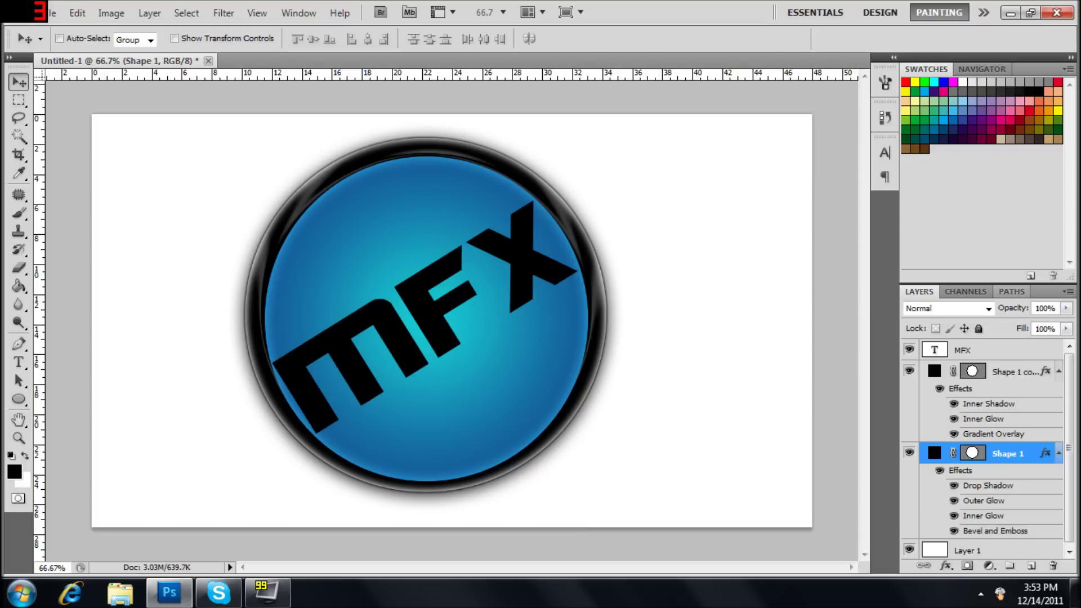
# Choose the Ellipse tool, set the foreground color to white, and undo the recoloring of the MFX text
pyautogui.click(995, 350)
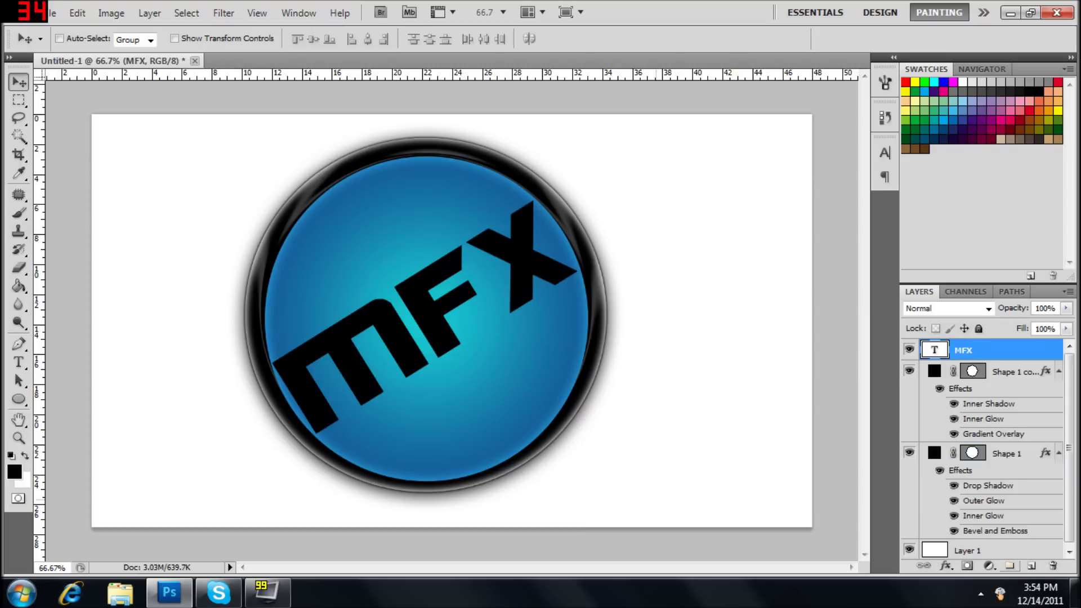
pyautogui.click(18, 399)
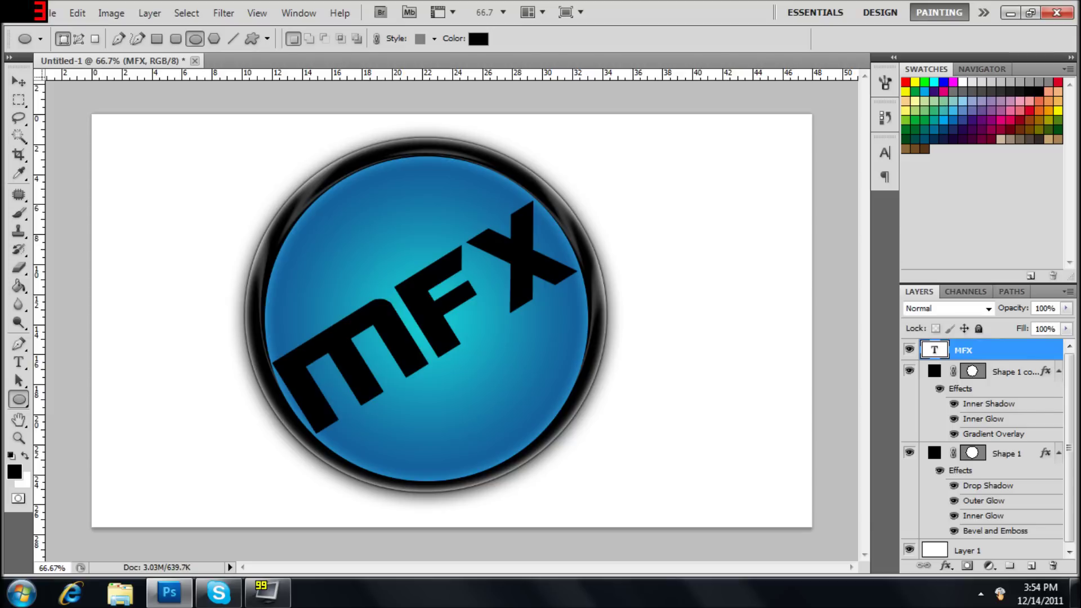
pyautogui.click(14, 472)
pyautogui.click(614, 279)
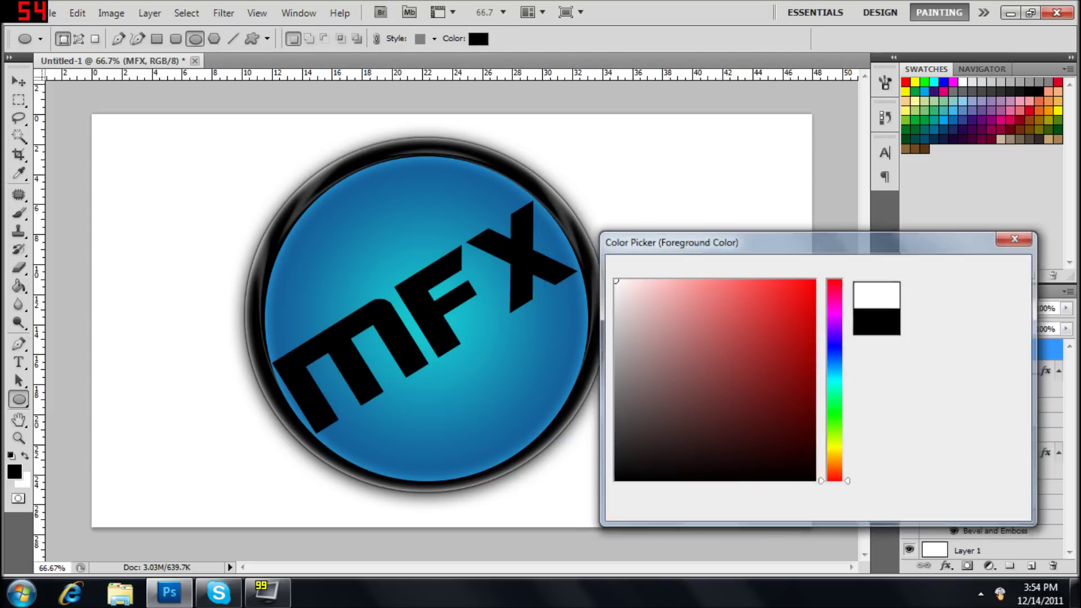
pyautogui.press('Return')
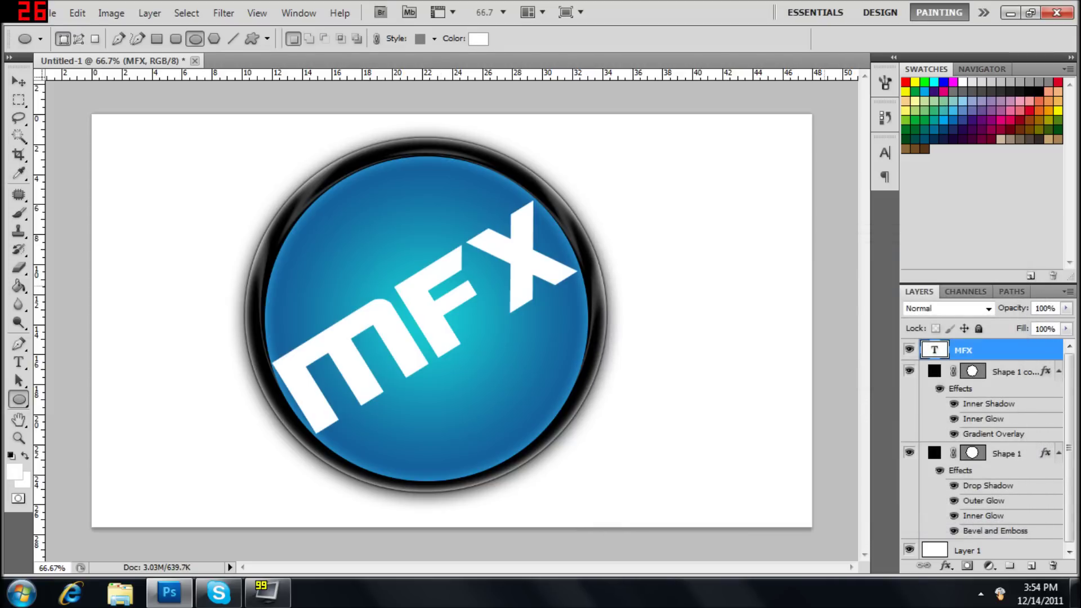
pyautogui.hotkey('ctrl', 'z')
pyautogui.click(996, 350)
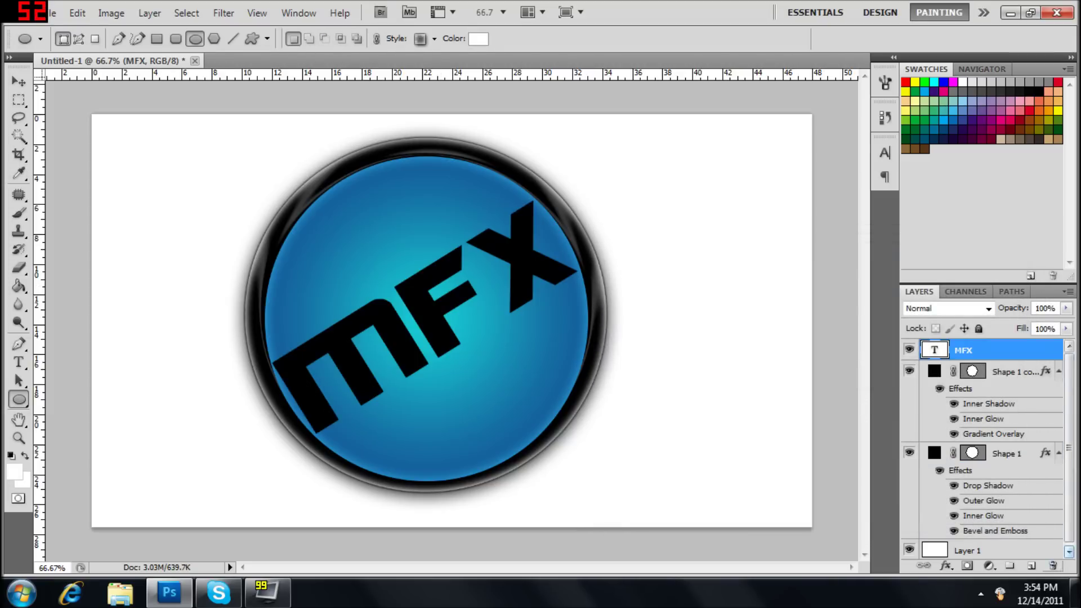
# Draw a white ellipse about half the blue circle's width on a new layer and place it at the circle's upper edge
pyautogui.click(1031, 565)
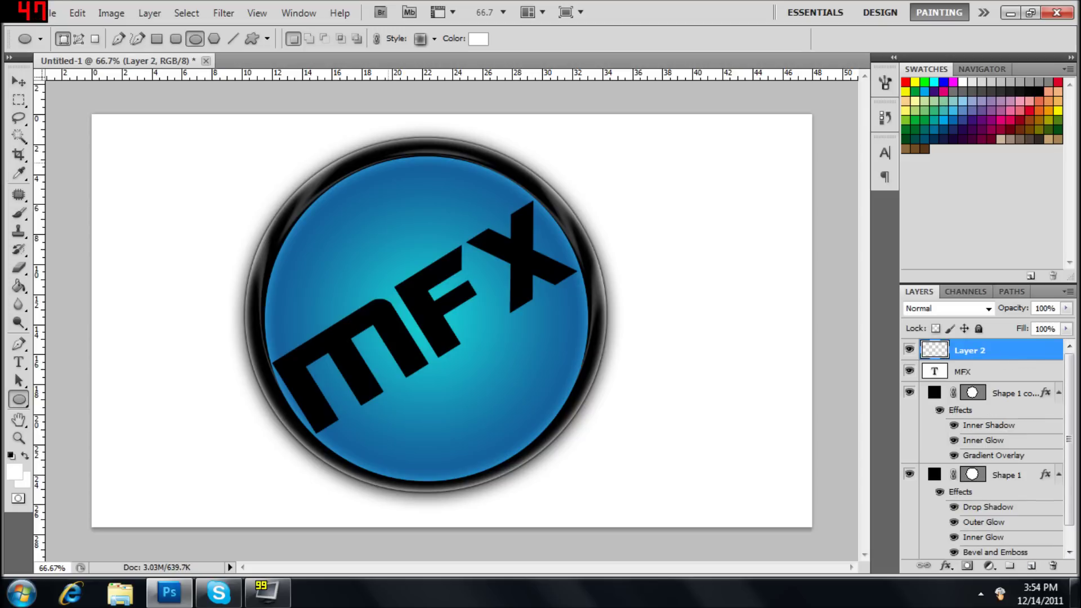
pyautogui.moveTo(380, 164); pyautogui.dragTo(541, 277)
pyautogui.press('v')
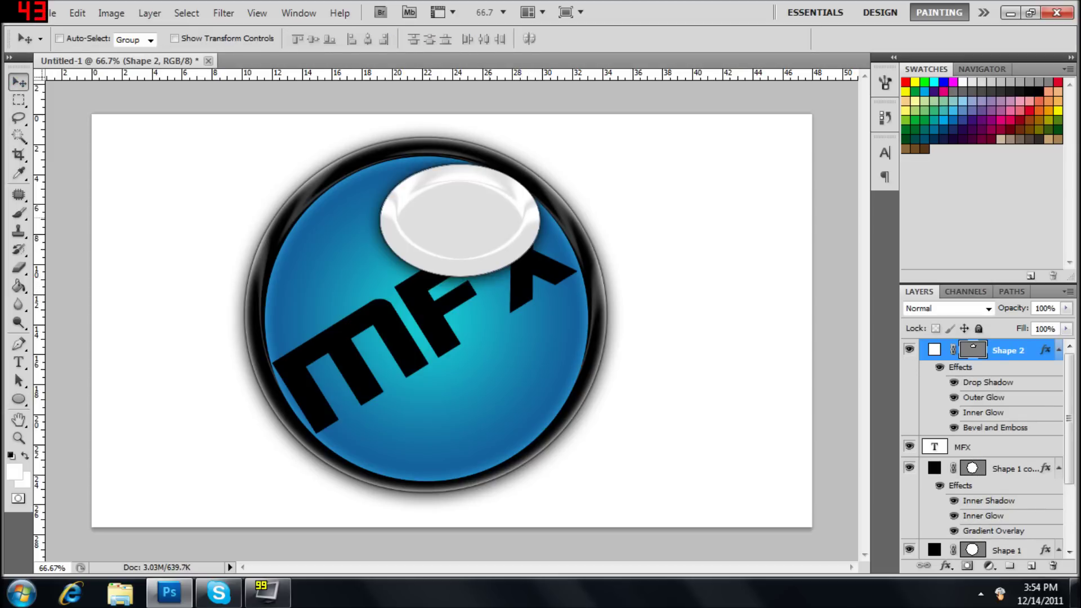
pyautogui.moveTo(479, 223); pyautogui.dragTo(445, 215)
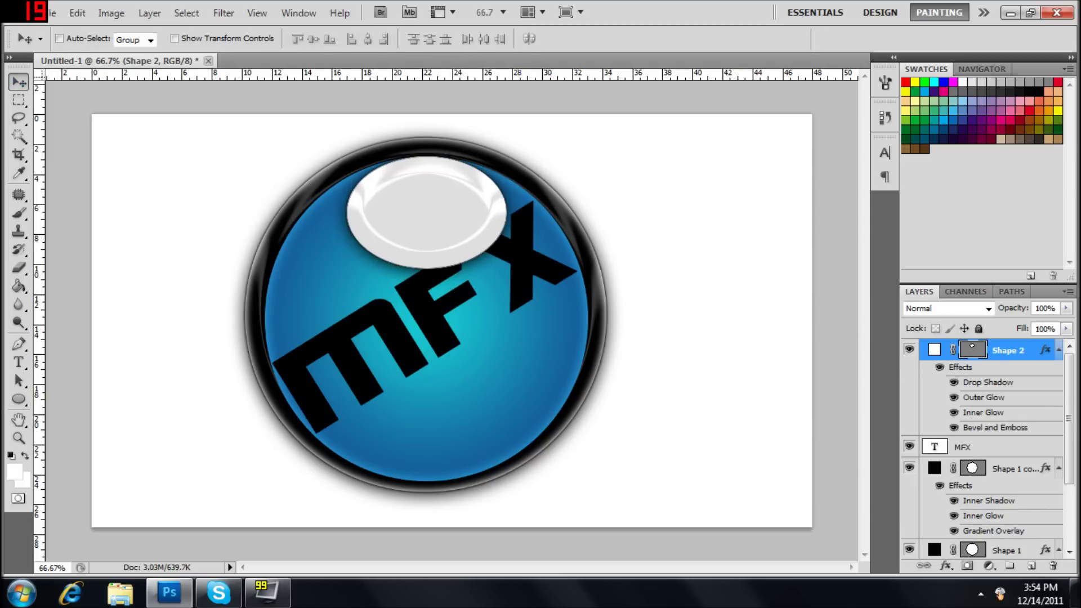
# Clear the layer style from the white ellipse and nudge it slightly to align with the blue circle's upper edge
pyautogui.rightClick(1007, 350)
pyautogui.click(888, 507)
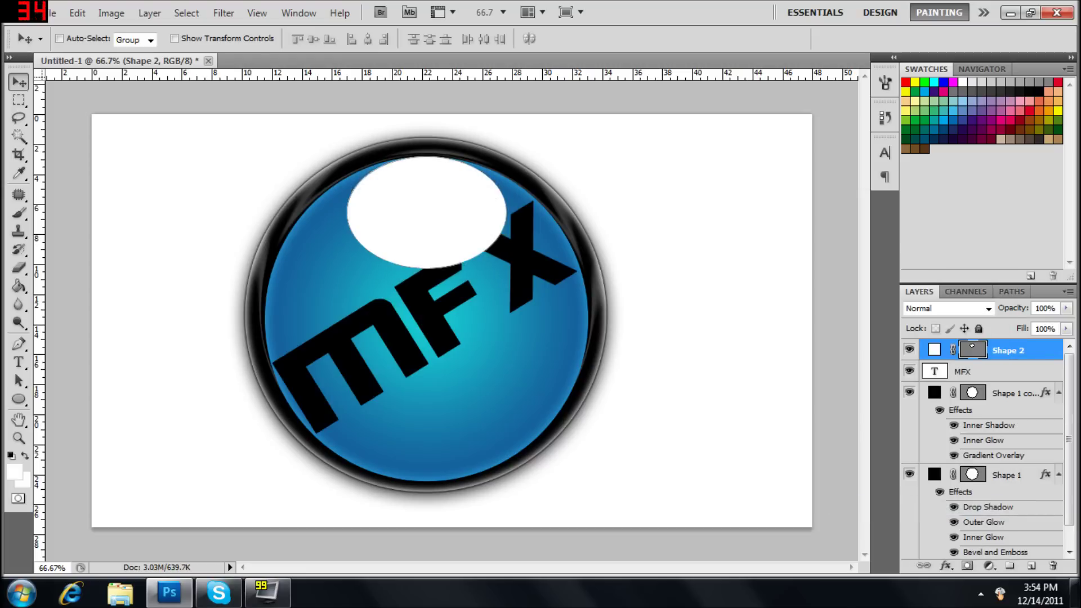
pyautogui.moveTo(423, 179); pyautogui.dragTo(422, 179)
pyautogui.press('Left')
pyautogui.press('Up')
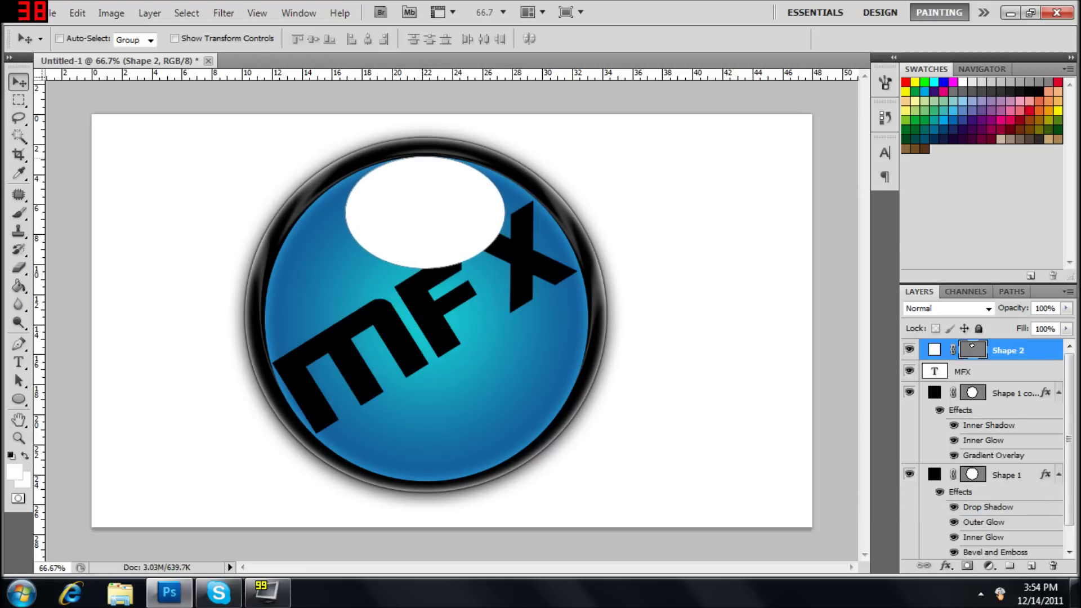
pyautogui.scroll(6, 437, 132)
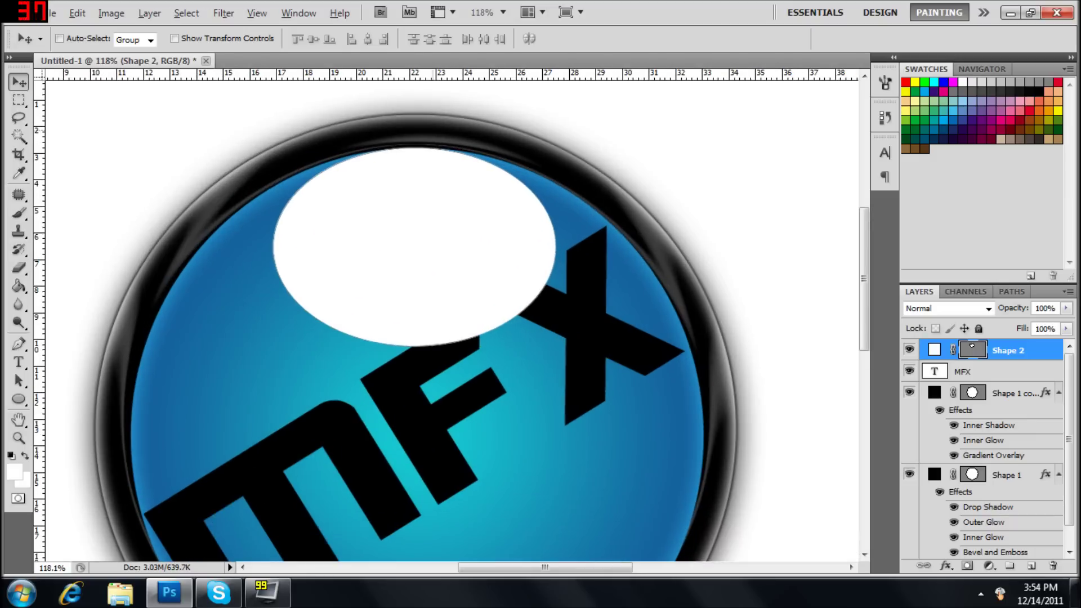
pyautogui.scroll(-5, 413, 150)
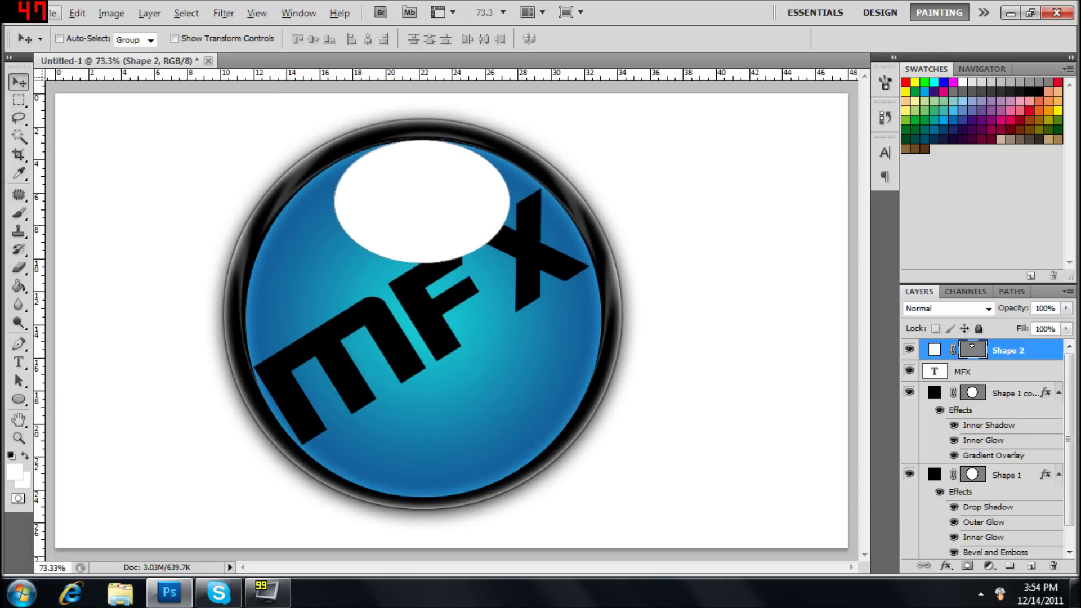
pyautogui.rightClick(1034, 350)
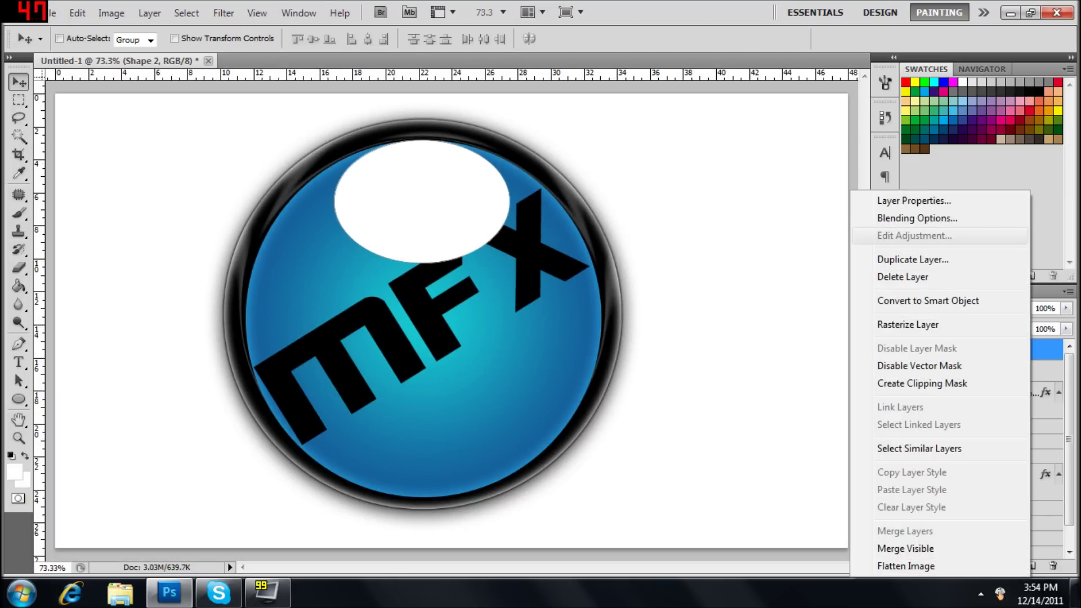
pyautogui.click(957, 214)
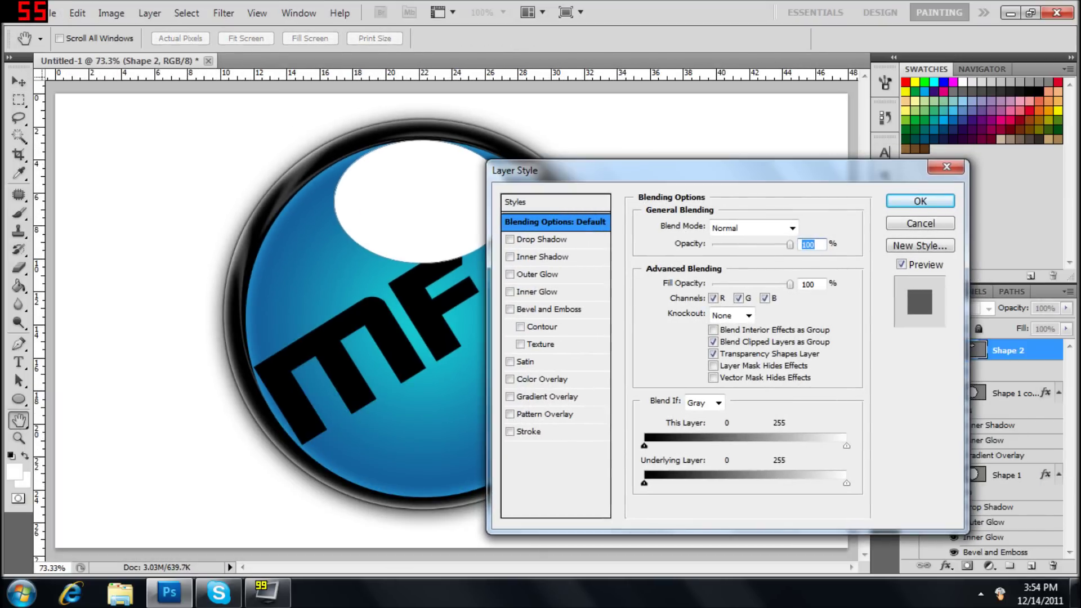
pyautogui.press('Return')
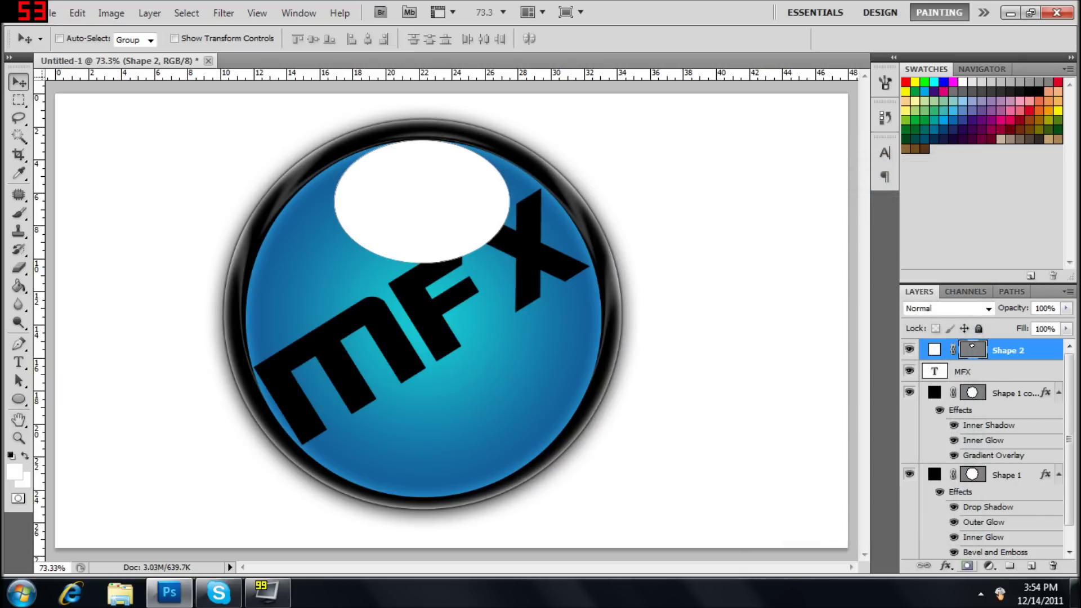
# Add a layer mask to the white ellipse and fade it with a black-white linear gradient from opaque at its top to transparent below
pyautogui.click(967, 566)
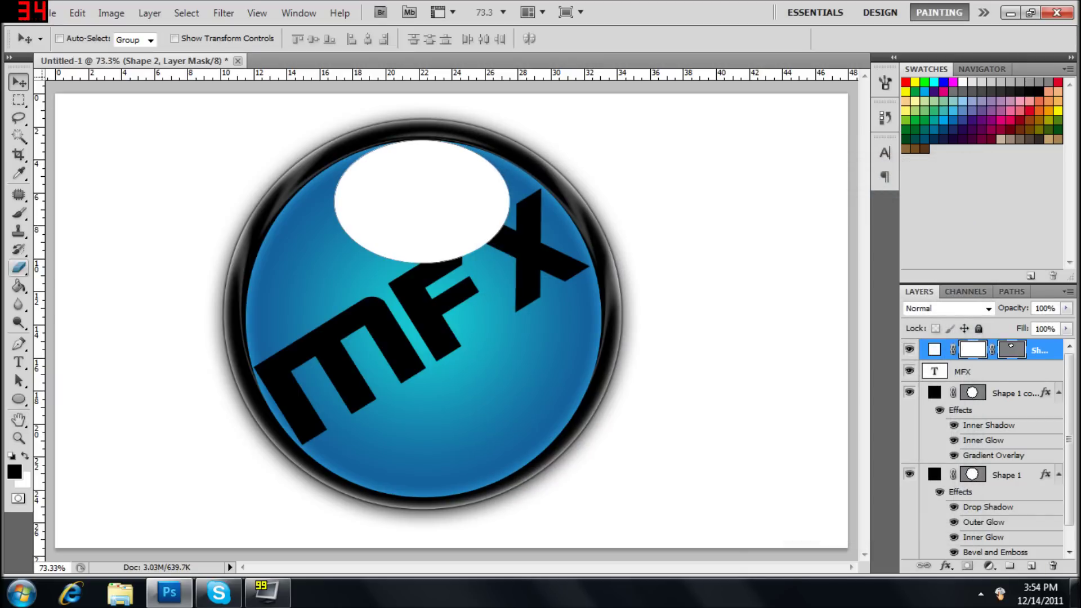
pyautogui.click(18, 286)
pyautogui.click(86, 282)
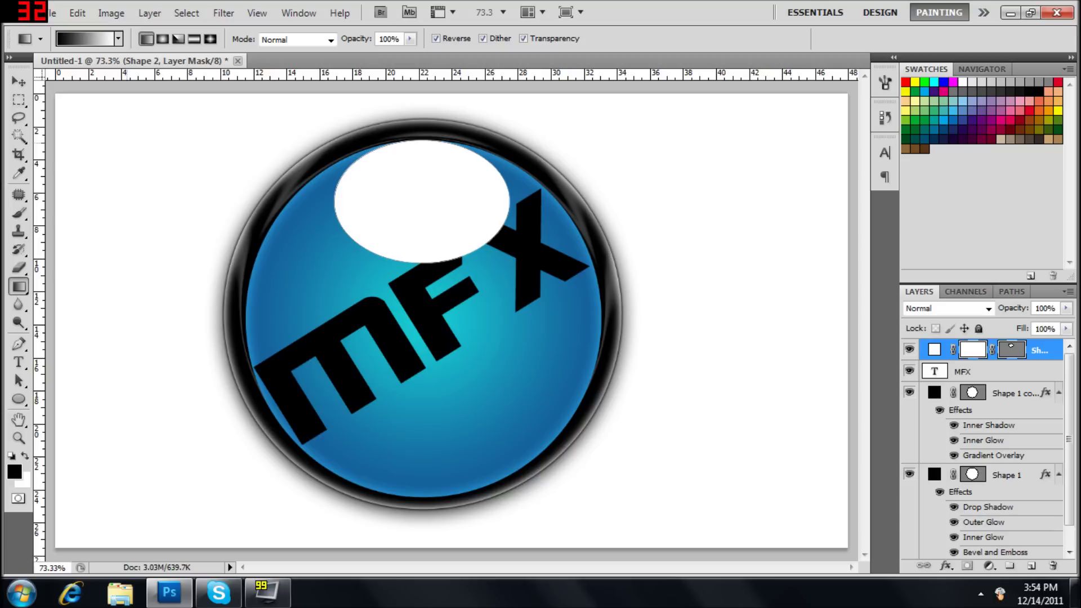
pyautogui.click(118, 39)
pyautogui.click(34, 70)
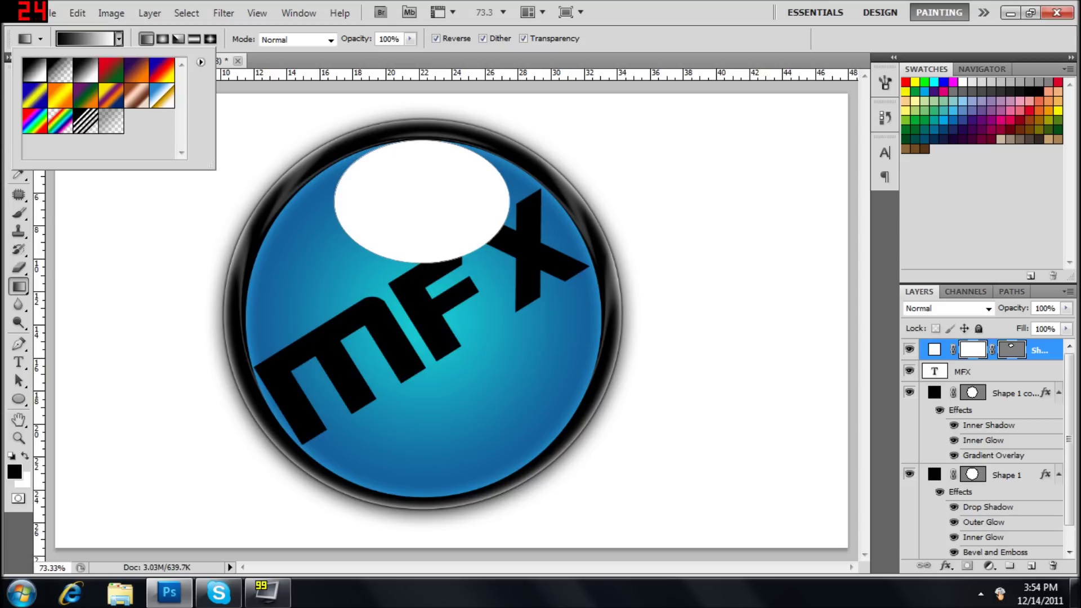
pyautogui.click(118, 39)
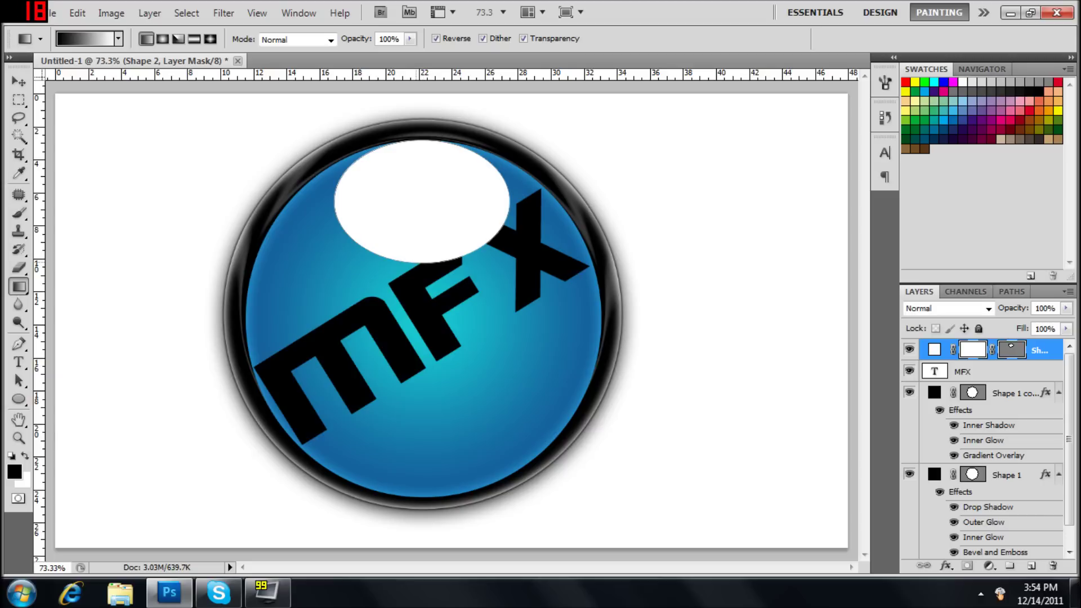
pyautogui.moveTo(420, 264); pyautogui.dragTo(420, 142)
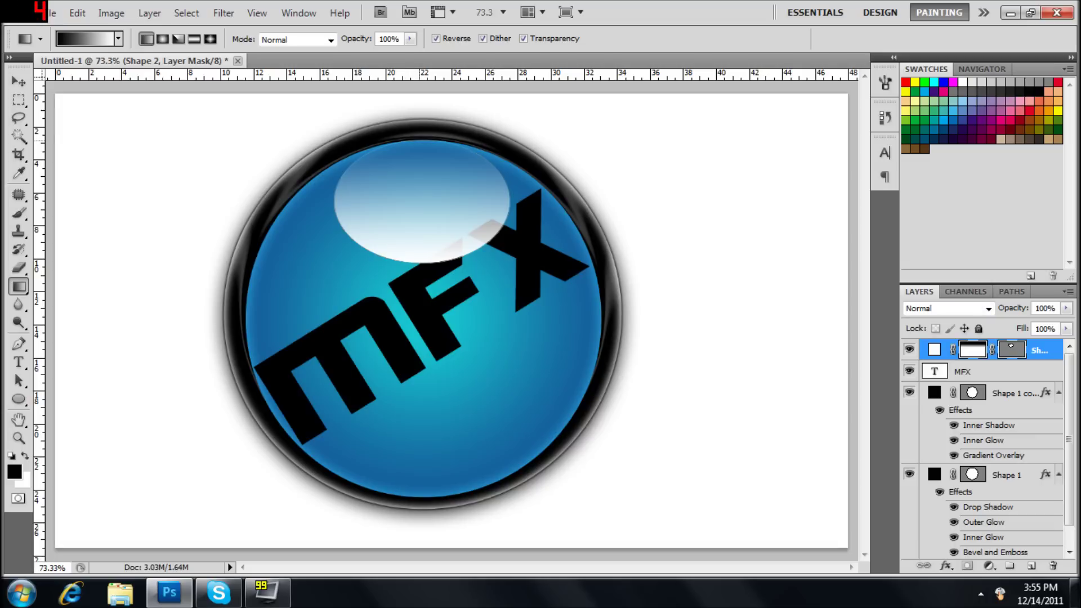
pyautogui.moveTo(418, 194); pyautogui.dragTo(418, 260)
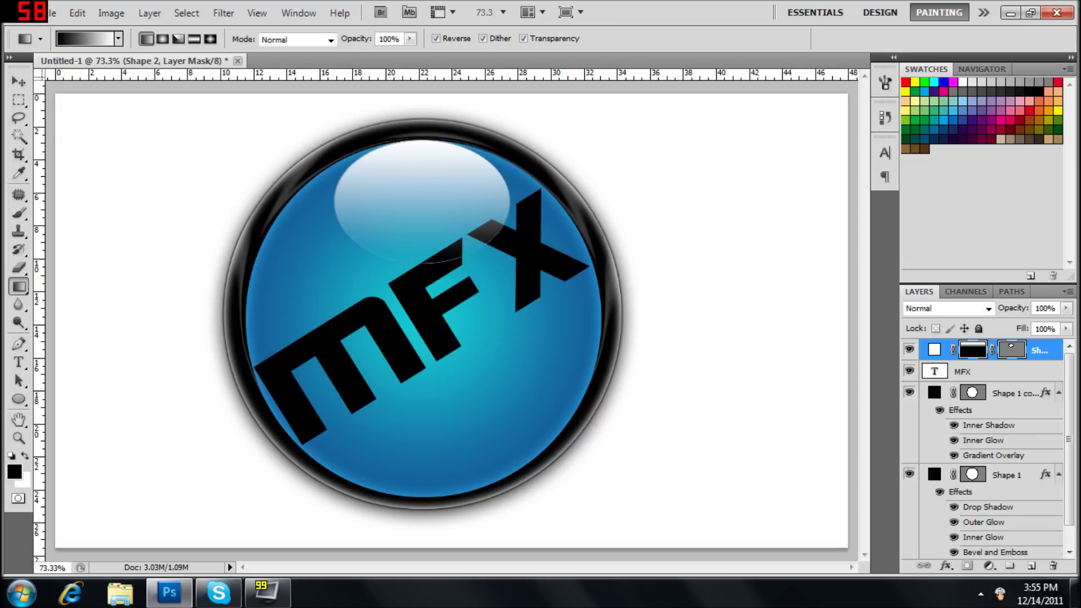
# Lower the opacity of the faded highlight ellipse, Shape 2, to 70%
pyautogui.press('v')
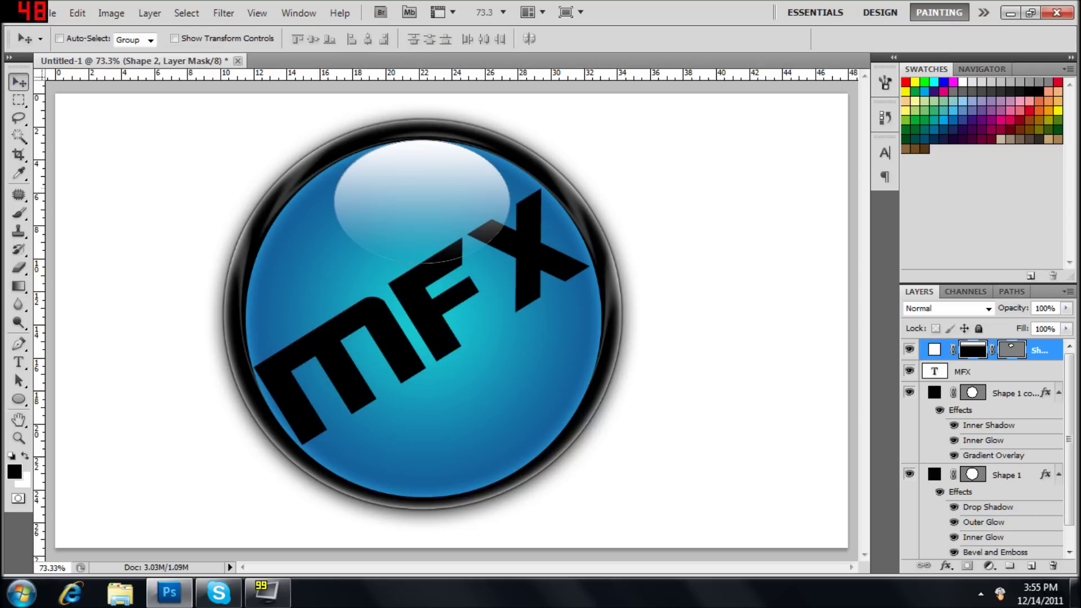
pyautogui.click(935, 350)
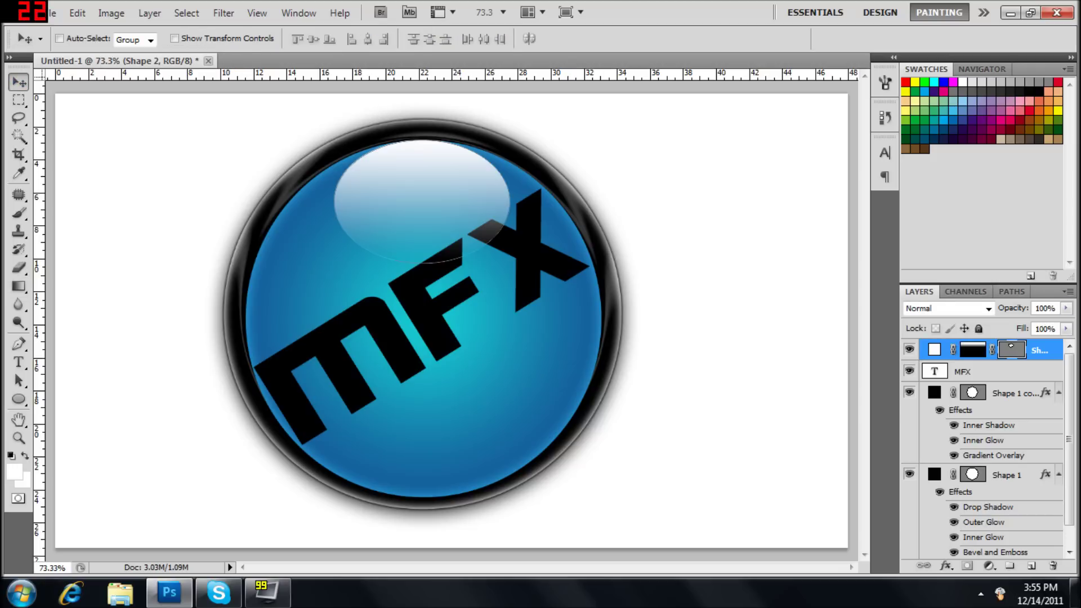
pyautogui.click(1066, 308)
pyautogui.moveTo(1065, 324); pyautogui.dragTo(1048, 324)
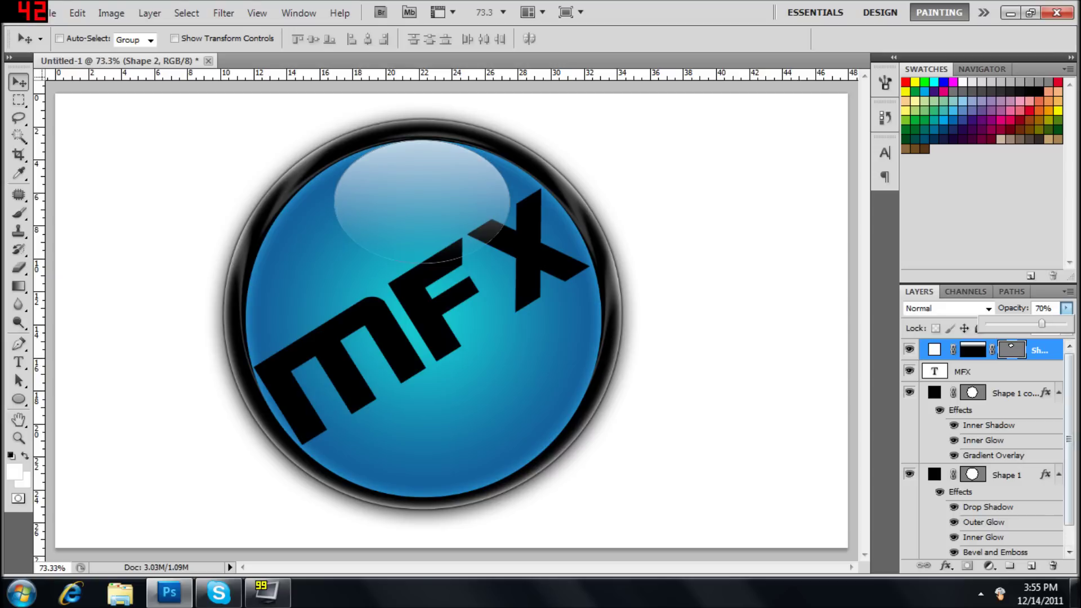
pyautogui.click(1013, 393)
pyautogui.click(993, 371)
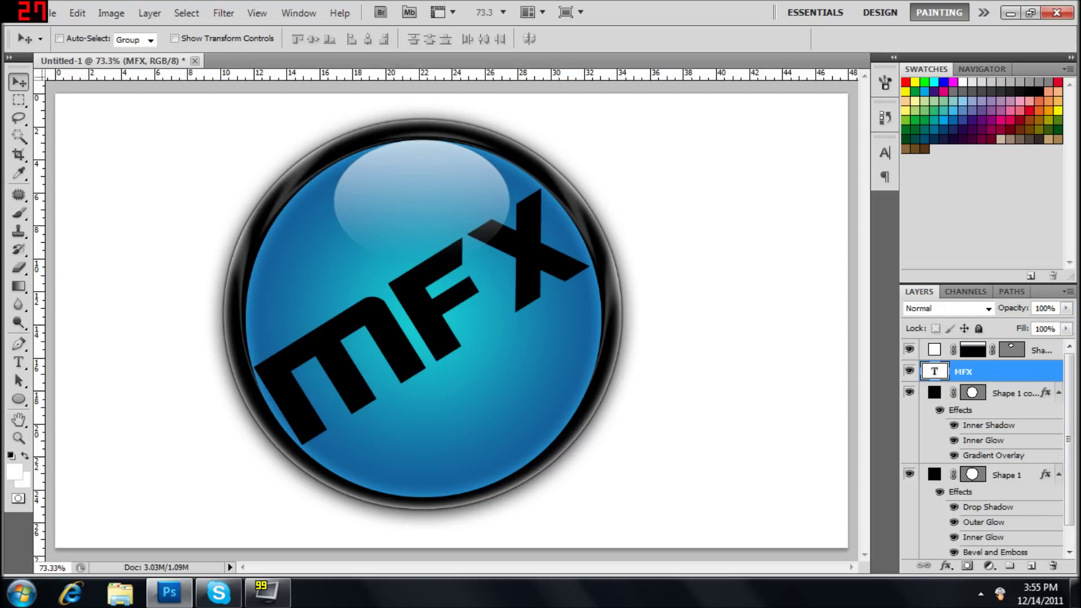
# Draw a second white ellipse about two-thirds the blue circle's width on a new layer above Shape 2 and clear its layer style
pyautogui.click(1041, 350)
pyautogui.click(1032, 566)
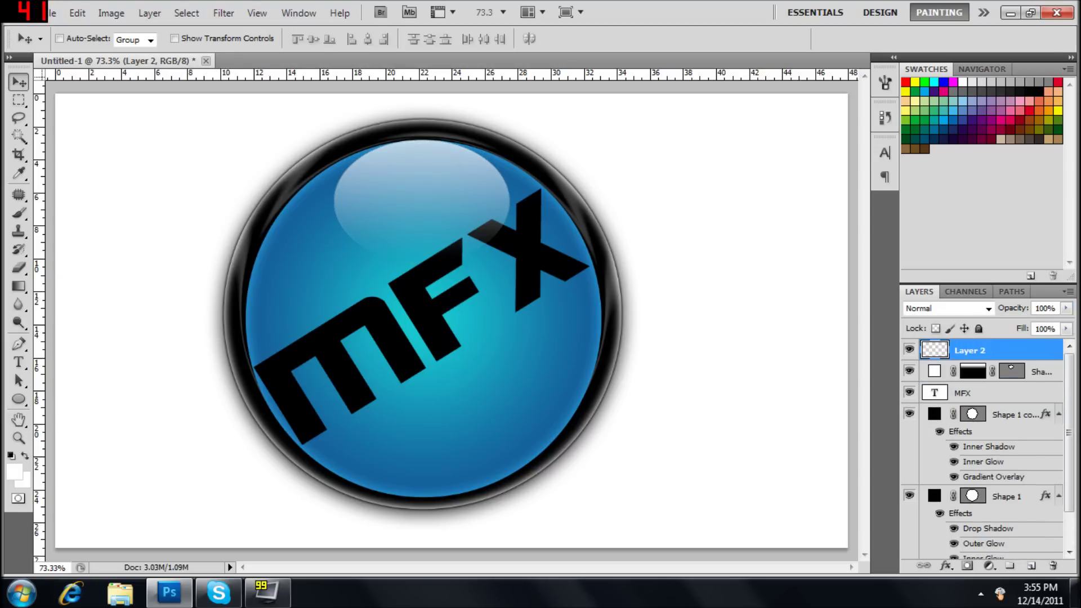
pyautogui.click(19, 399)
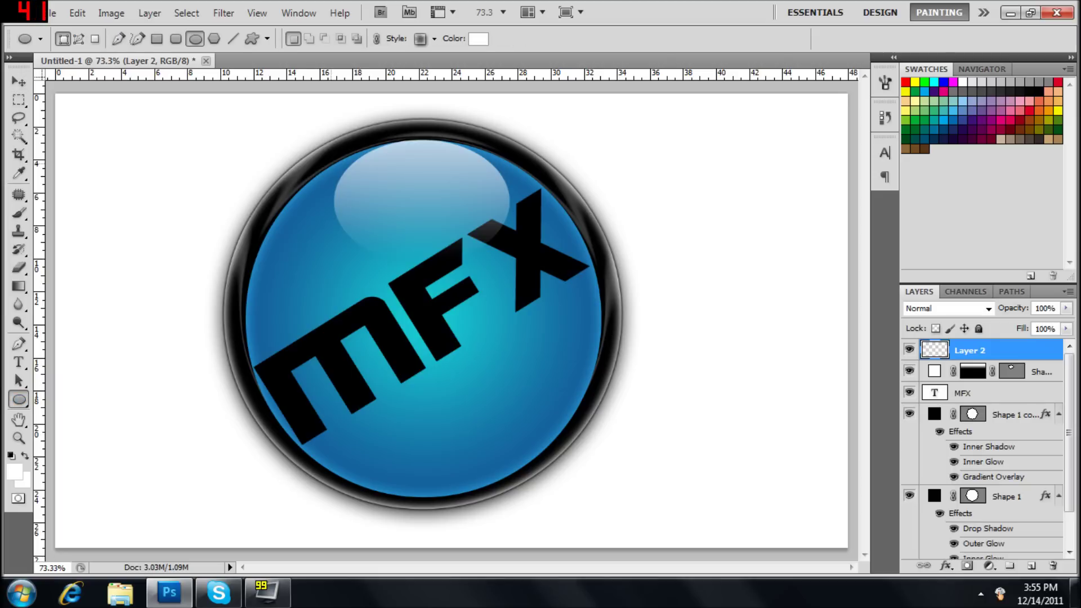
pyautogui.moveTo(292, 249); pyautogui.dragTo(538, 411)
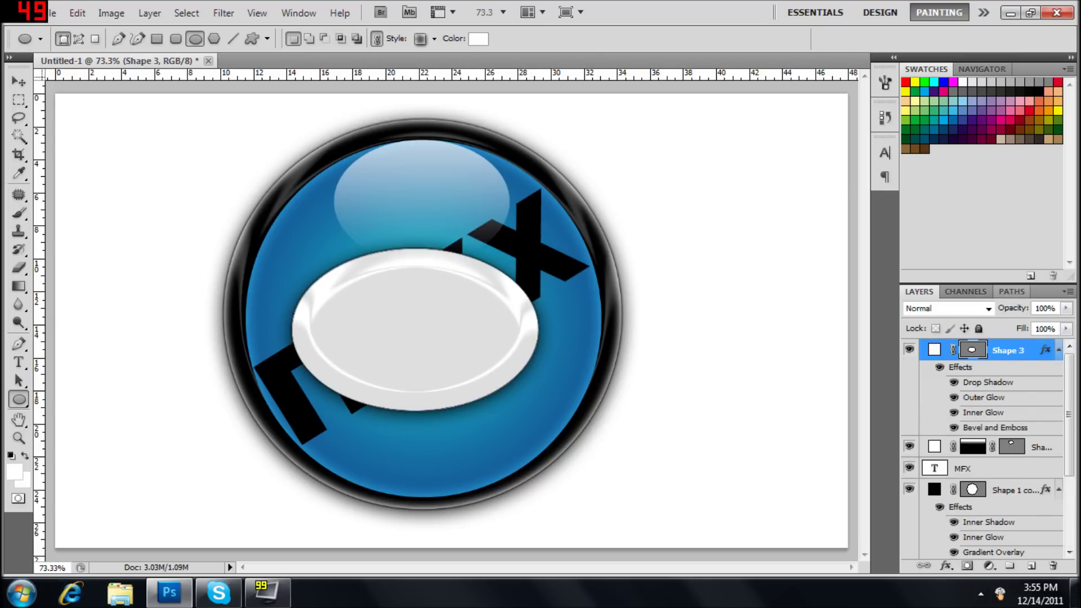
pyautogui.rightClick(1027, 350)
pyautogui.click(907, 508)
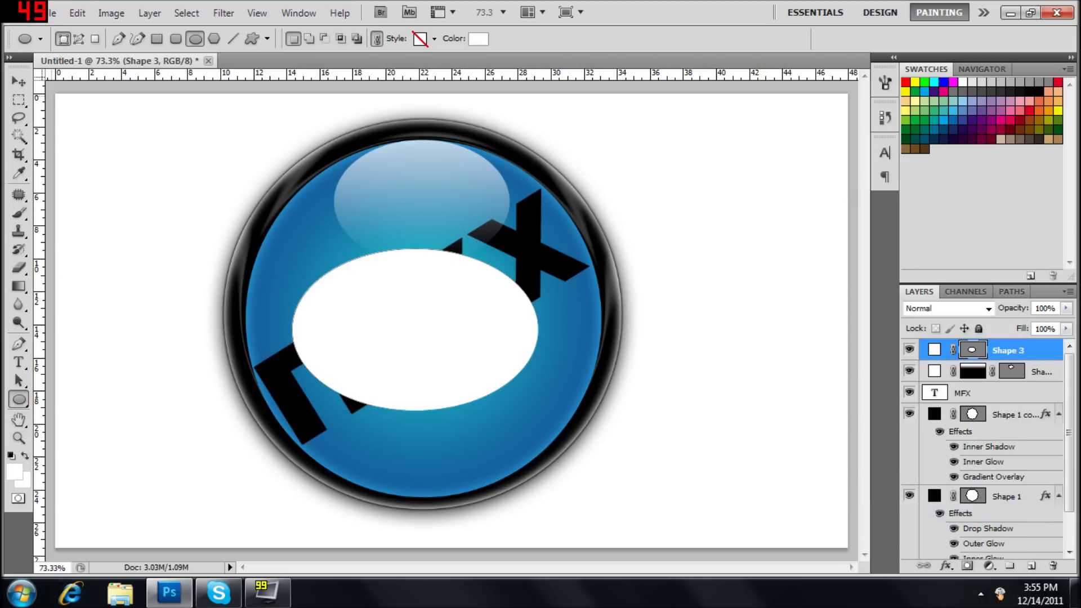
# Move the larger white ellipse up so it is horizontally centered and touches the blue circle's upper edge
pyautogui.click(19, 81)
pyautogui.moveTo(389, 306); pyautogui.dragTo(402, 304)
pyautogui.hotkey('shift', 'Up')
pyautogui.hotkey('shift', 'Up')
pyautogui.hotkey('shift', 'Up')
pyautogui.hotkey('shift', 'Up')
pyautogui.hotkey('shift', 'Up')
pyautogui.hotkey('shift', 'Up')
pyautogui.hotkey('shift', 'Up')
pyautogui.hotkey('shift', 'Up')
pyautogui.hotkey('shift', 'Up')
pyautogui.hotkey('shift', 'Up')
pyautogui.hotkey('shift', 'Up')
pyautogui.hotkey('shift', 'Up')
pyautogui.hotkey('shift', 'Up')
pyautogui.hotkey('shift', 'Up')
pyautogui.hotkey('shift', 'Up')
pyautogui.hotkey('shift', 'Up')
pyautogui.hotkey('shift', 'Up')
pyautogui.hotkey('shift', 'Up')
pyautogui.hotkey('shift', 'Up')
pyautogui.hotkey('shift', 'Up')
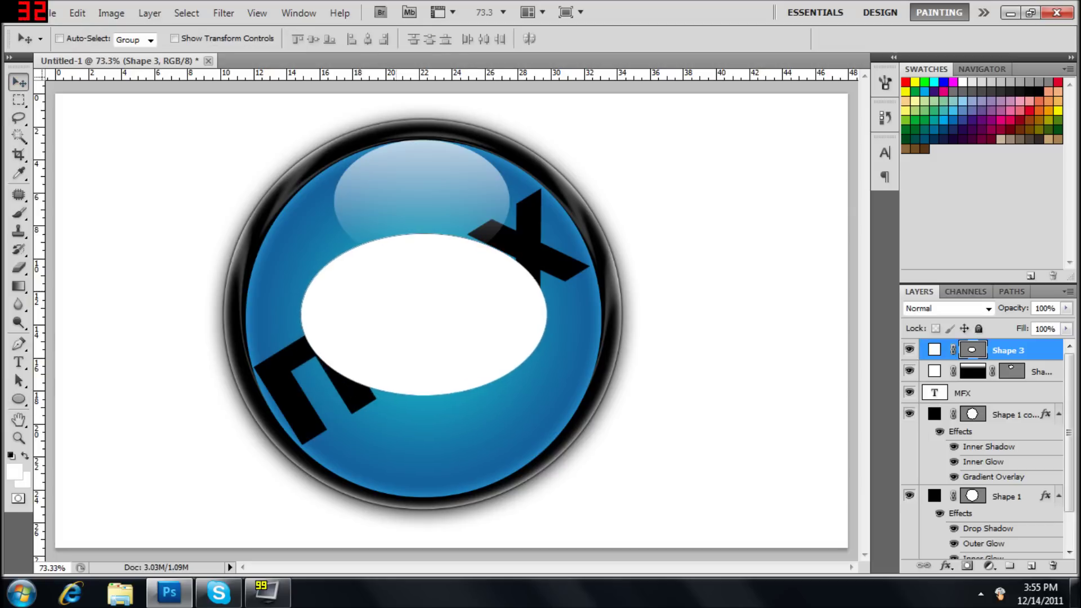
pyautogui.hotkey('shift', 'Up')
pyautogui.hotkey('shift', 'Up')
pyautogui.hotkey('shift', 'Up')
pyautogui.hotkey('shift', 'Up')
pyautogui.hotkey('shift', 'Up')
pyautogui.hotkey('shift', 'Up')
pyautogui.hotkey('shift', 'Left')
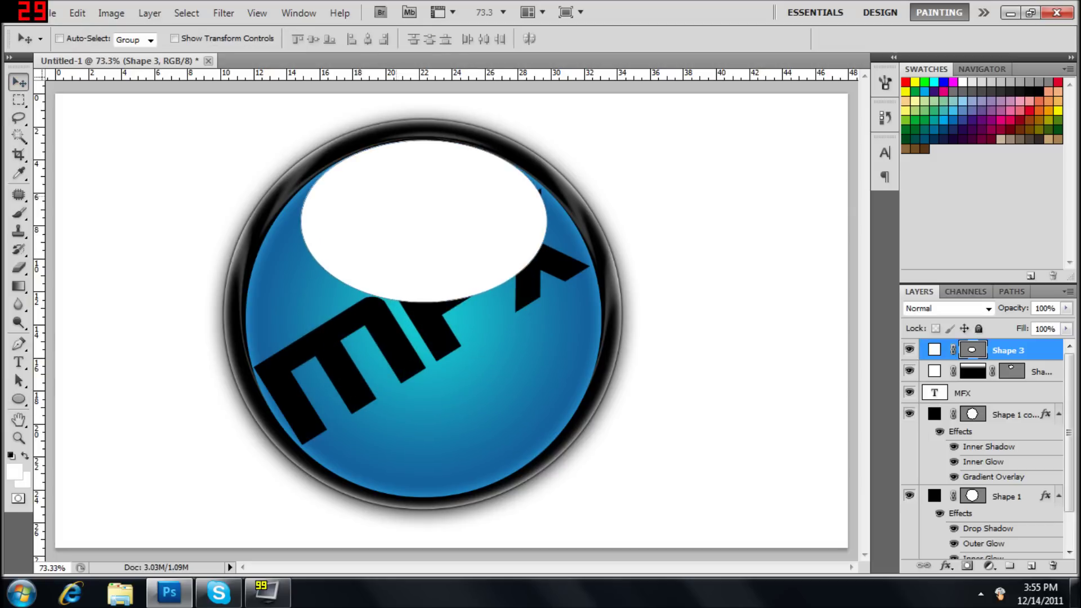
pyautogui.press('Up')
pyautogui.press('Down')
pyautogui.press('Left')
pyautogui.press('Right')
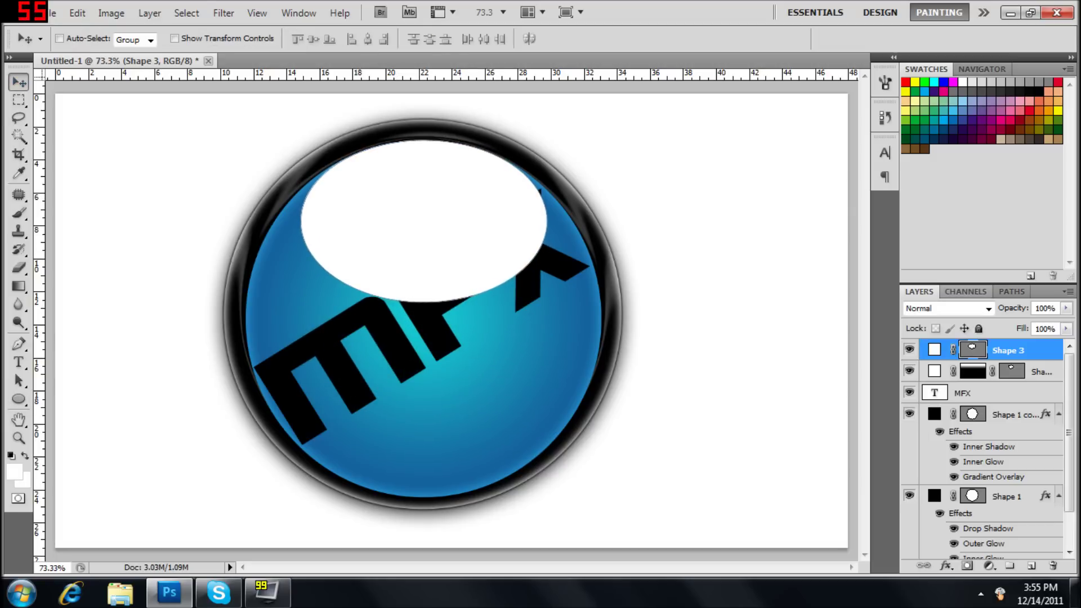
# Add a layer mask to Shape 3 and fade the ellipse with a linear gradient from white at its top to transparent at its bottom
pyautogui.click(995, 393)
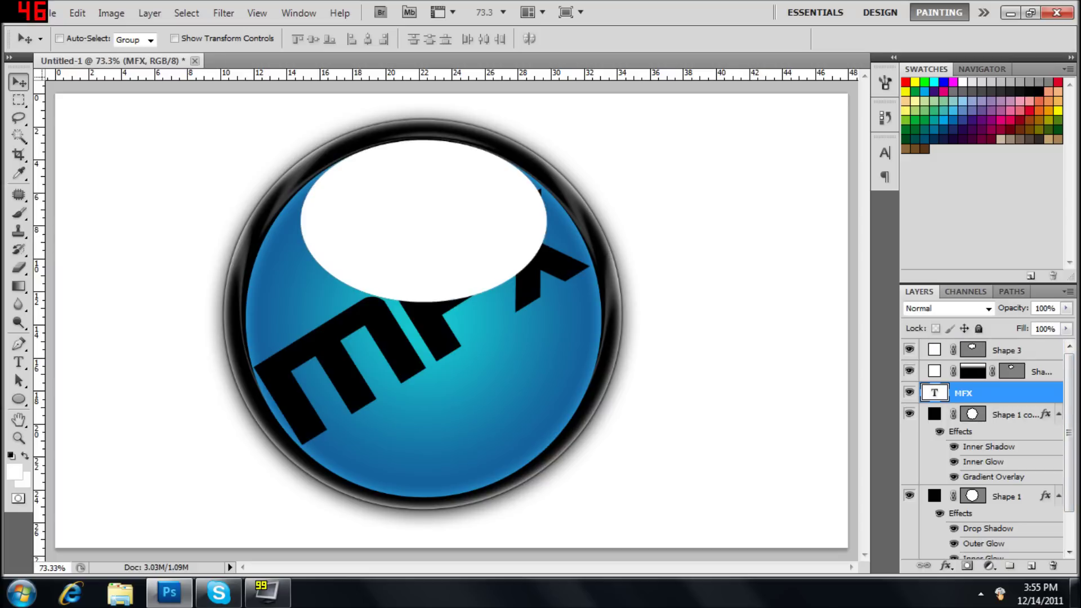
pyautogui.click(1009, 350)
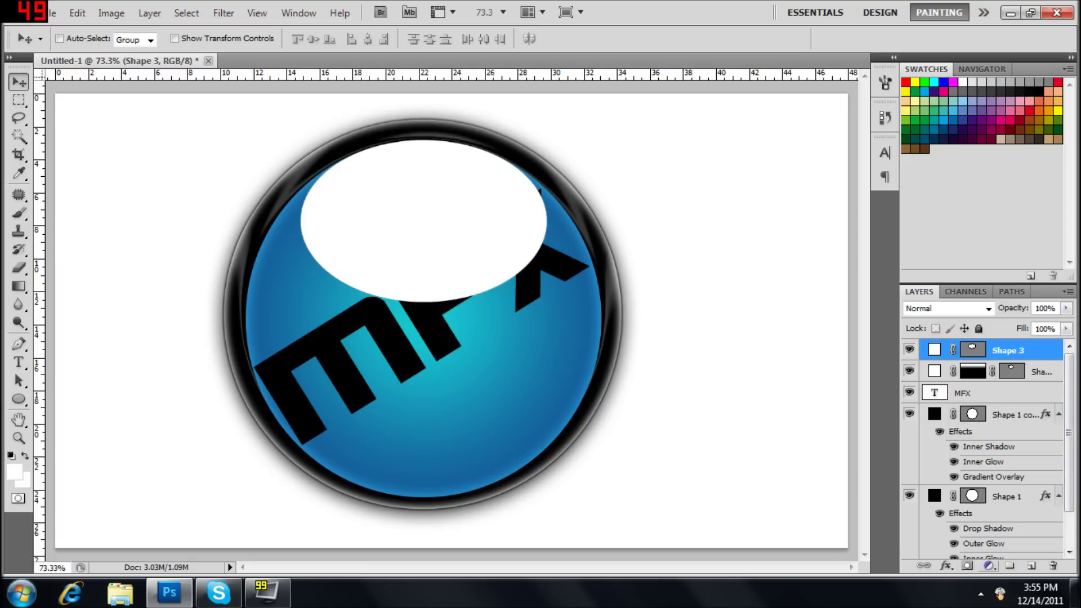
pyautogui.click(967, 566)
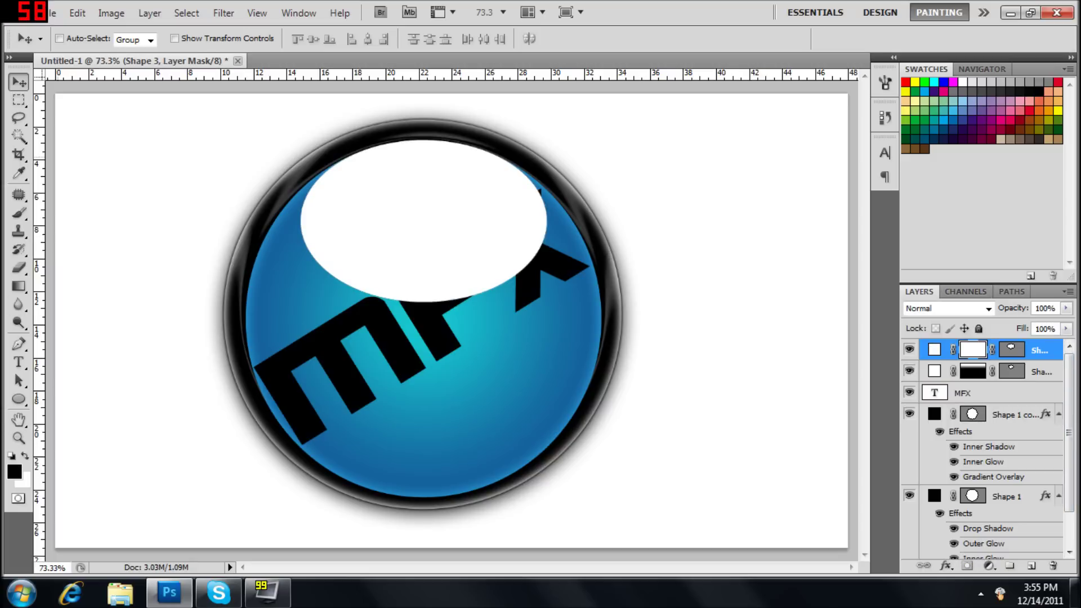
pyautogui.press('g')
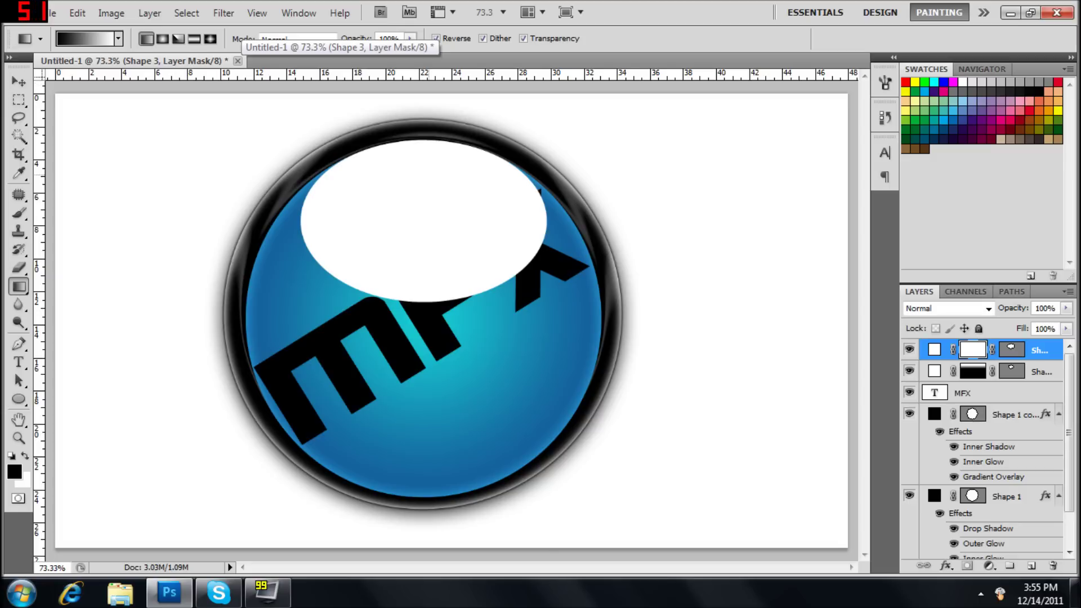
pyautogui.moveTo(421, 138); pyautogui.dragTo(421, 302)
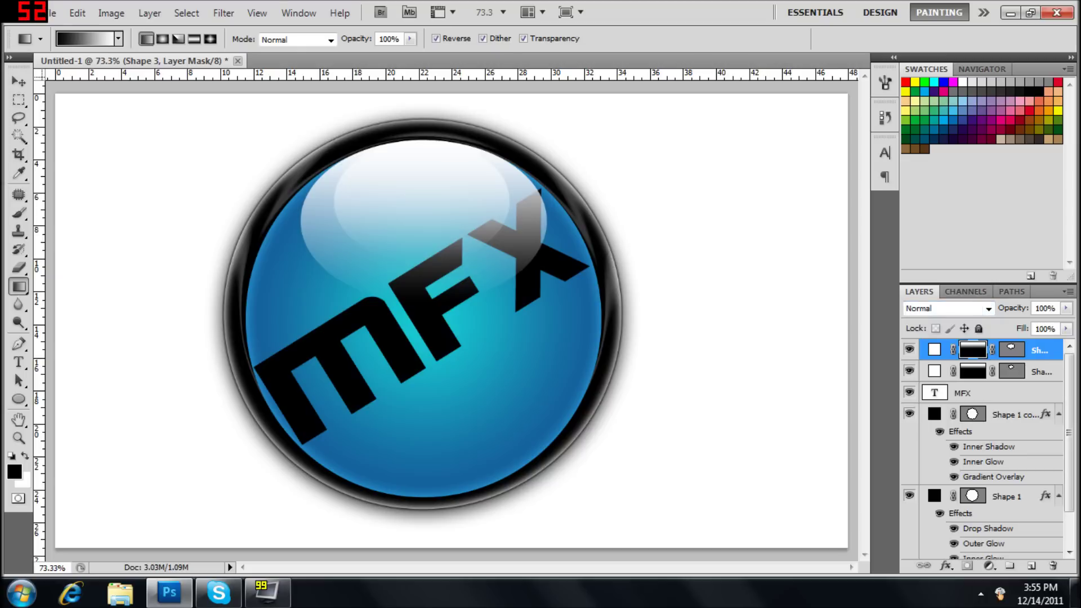
# Lower the opacity of the larger highlight ellipse, Shape 3, to 50%
pyautogui.click(1065, 308)
pyautogui.moveTo(1065, 324); pyautogui.dragTo(1025, 324)
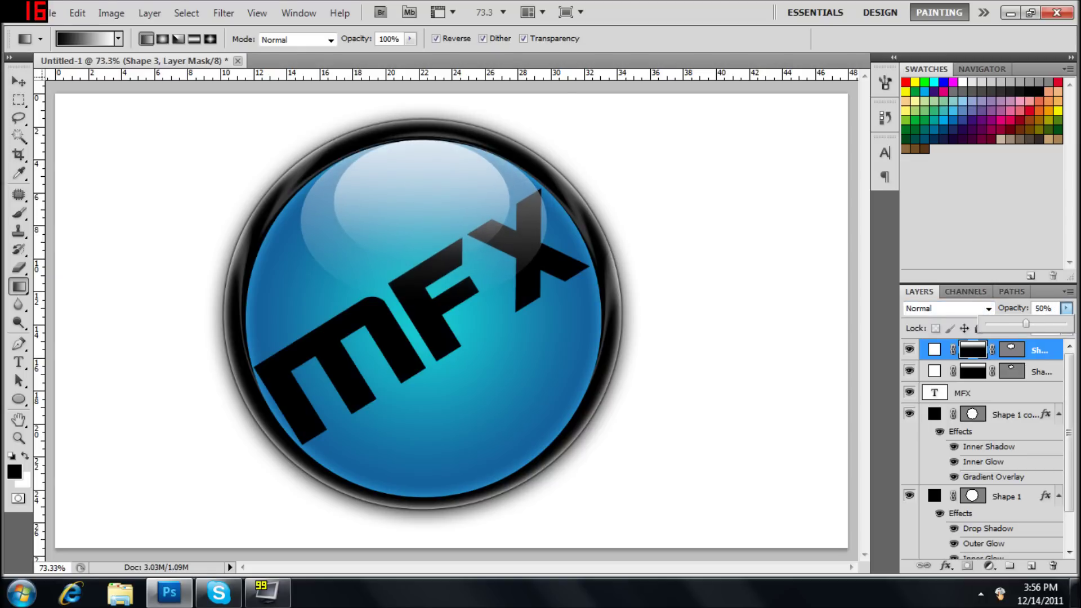
pyautogui.click(993, 393)
# Reorder the highlight layers so Shape 3 sits below Shape 2 and above the MFX text
pyautogui.click(1041, 350)
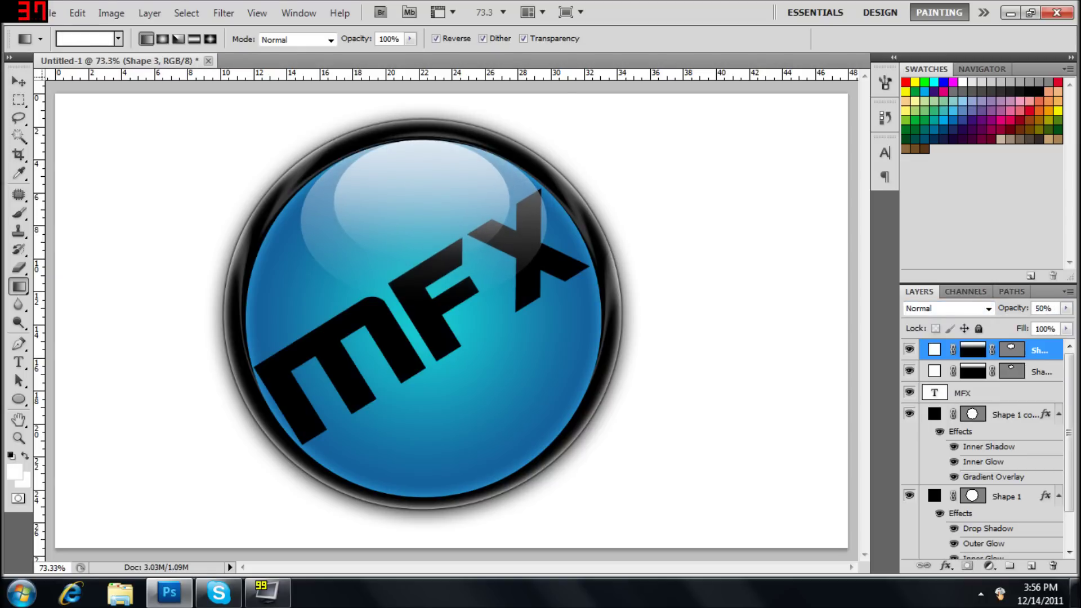
pyautogui.moveTo(1040, 350); pyautogui.dragTo(1040, 380)
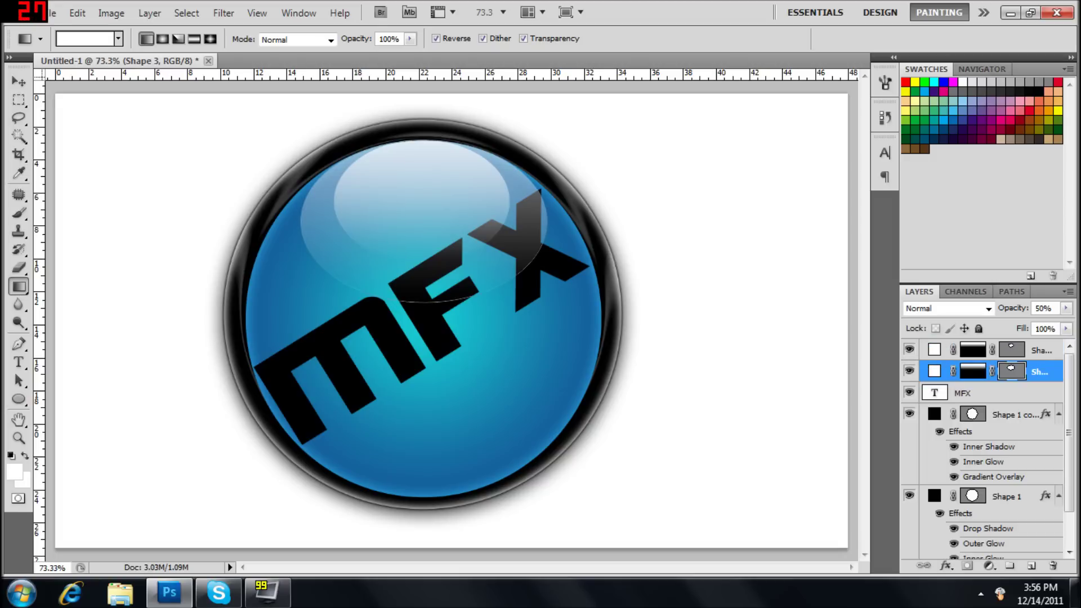
pyautogui.hotkey('ctrl', ']')
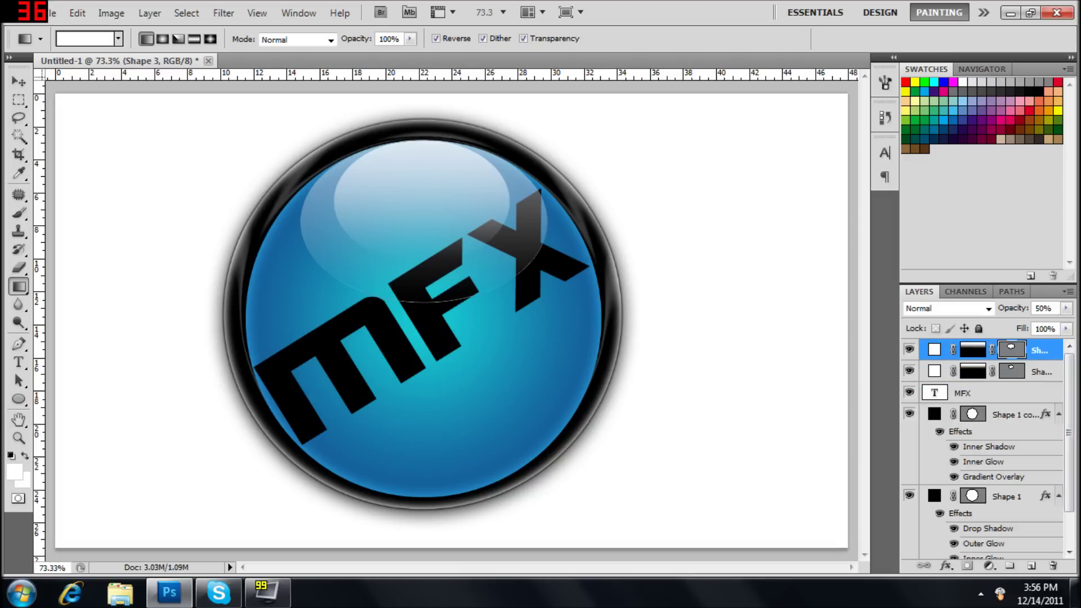
pyautogui.hotkey('ctrl', '[')
pyautogui.click(991, 393)
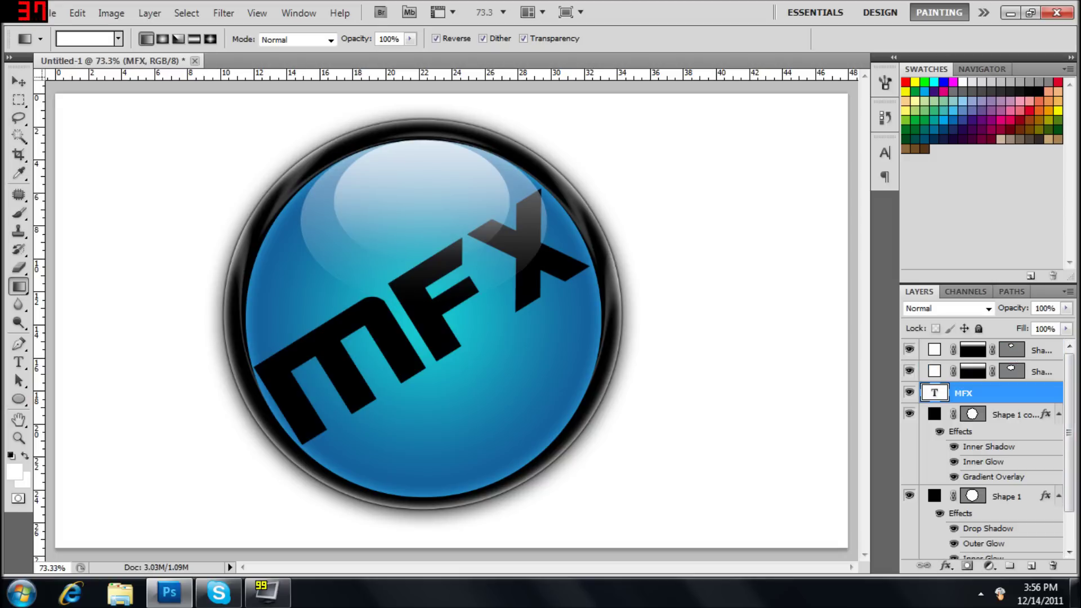
pyautogui.click(1041, 350)
pyautogui.click(1040, 371)
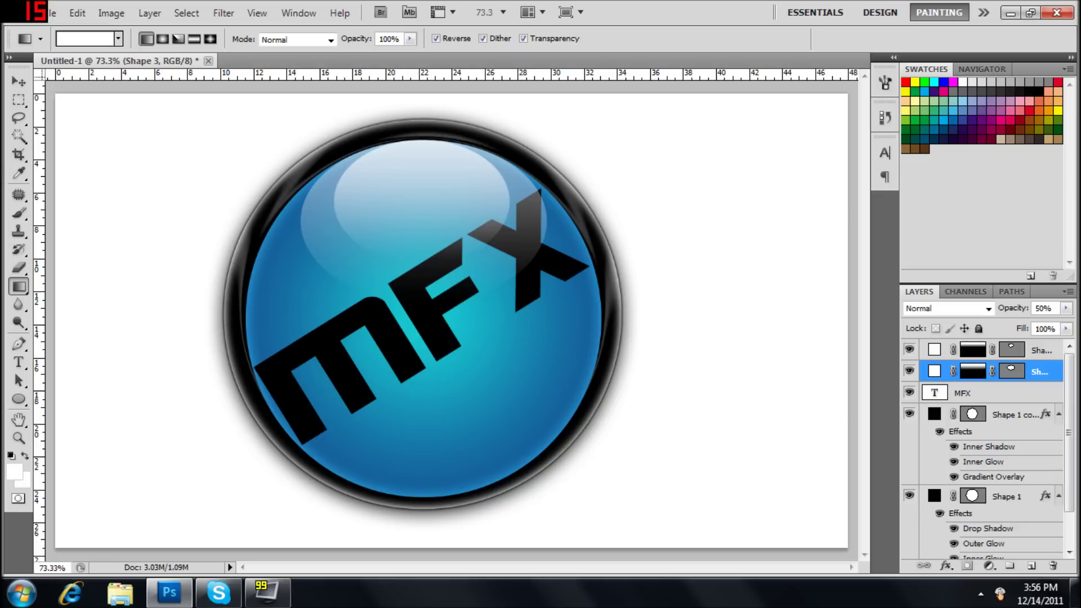
# Reduce the opacity of the smaller highlight ellipse, Shape 2, to 50% and keep its layer selected
pyautogui.click(1041, 350)
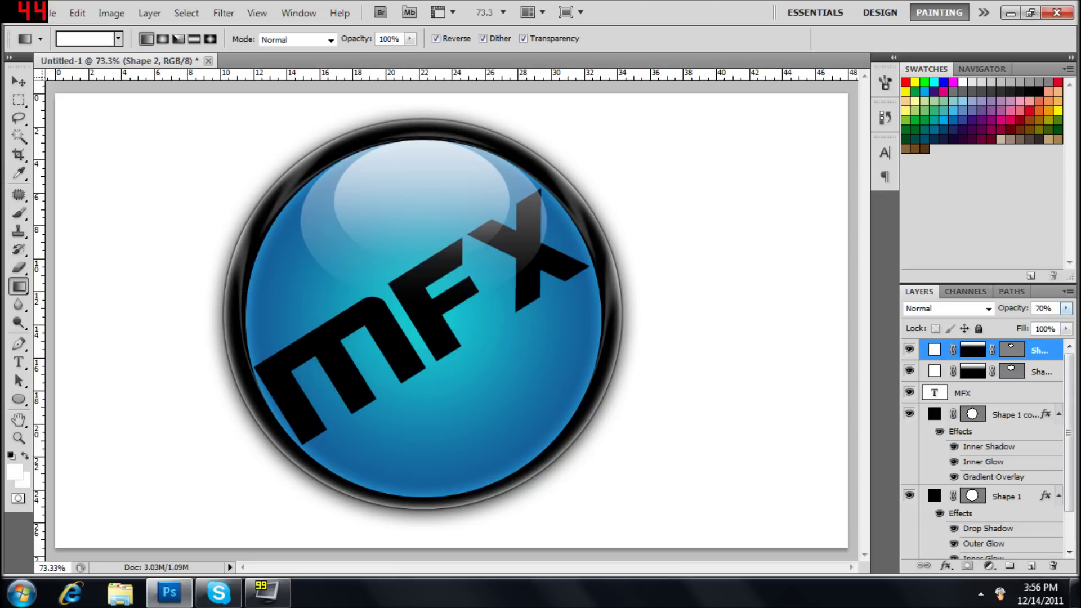
pyautogui.click(1066, 309)
pyautogui.moveTo(1041, 324); pyautogui.dragTo(1027, 324)
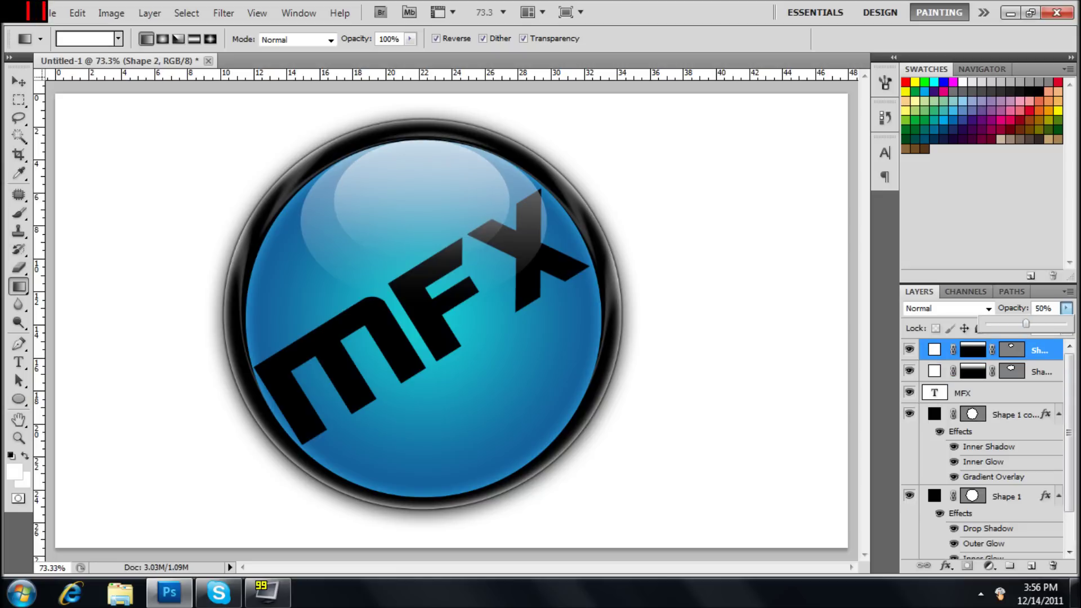
pyautogui.click(991, 393)
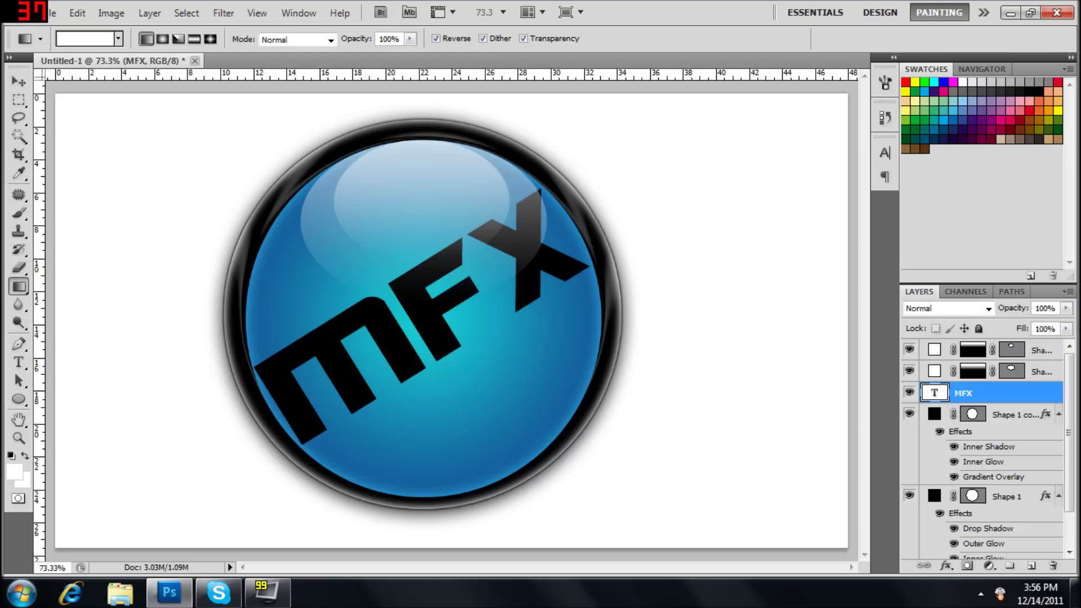
pyautogui.click(1039, 350)
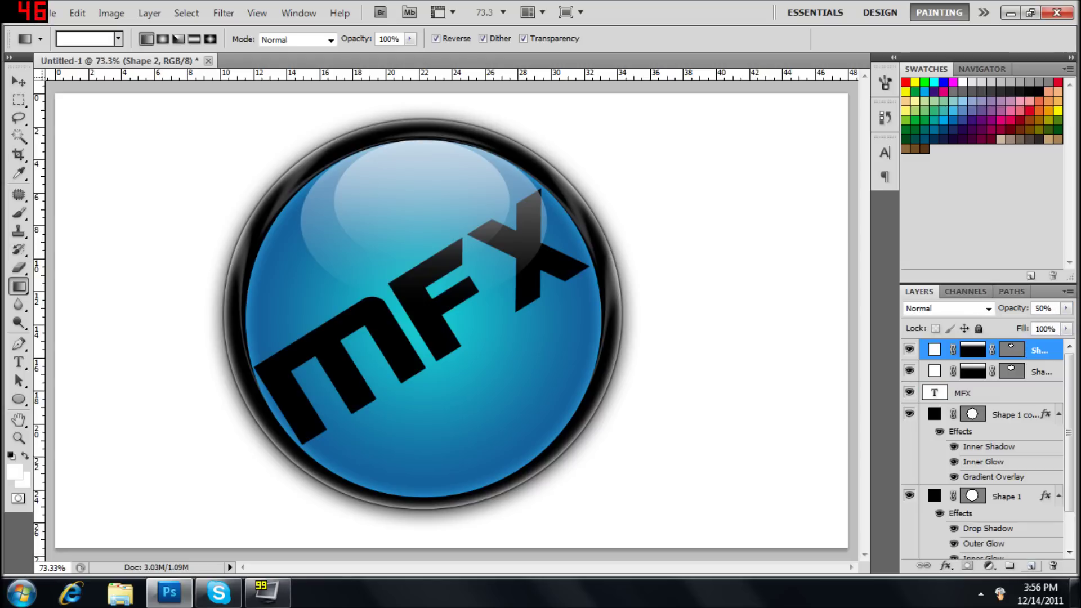
# Draw a tall white ellipse above all layers and centre it horizontally in the blue circle, its top edge meeting the circle's top
pyautogui.click(1031, 565)
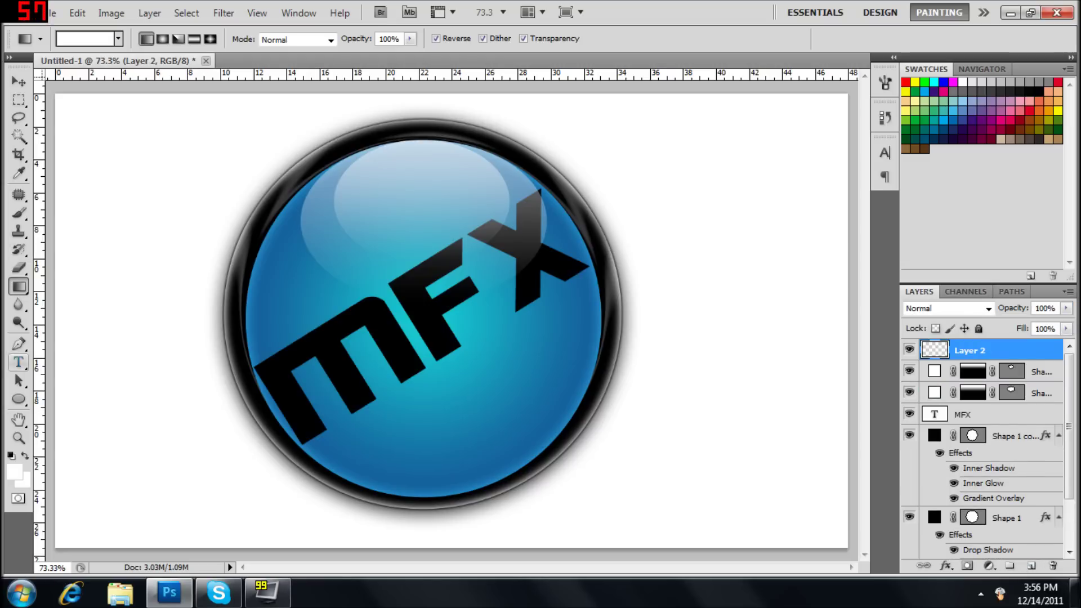
pyautogui.press('u')
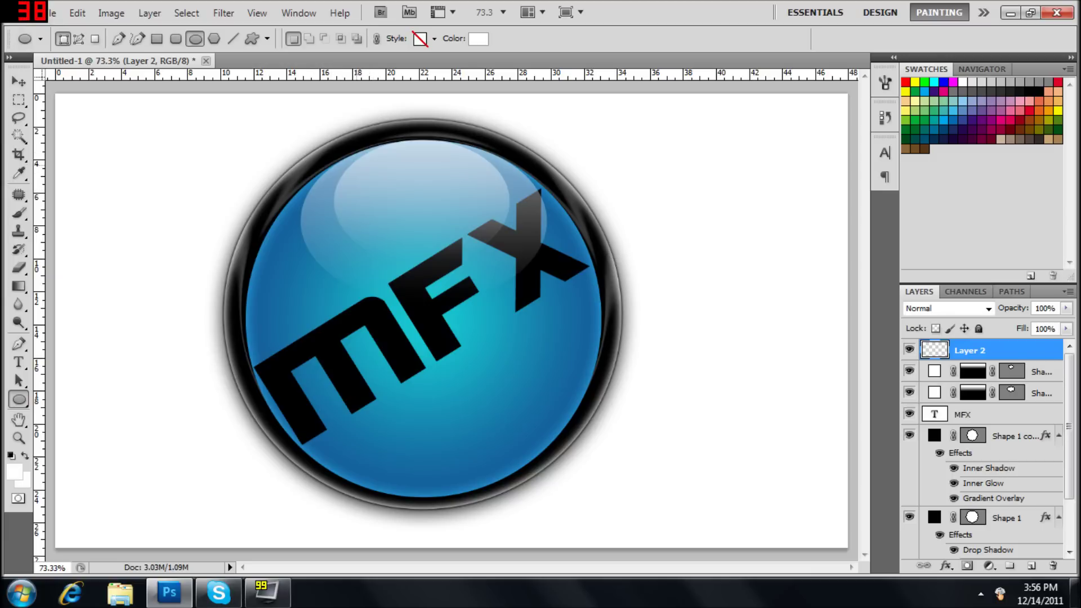
pyautogui.moveTo(356, 165); pyautogui.dragTo(579, 496)
pyautogui.click(18, 83)
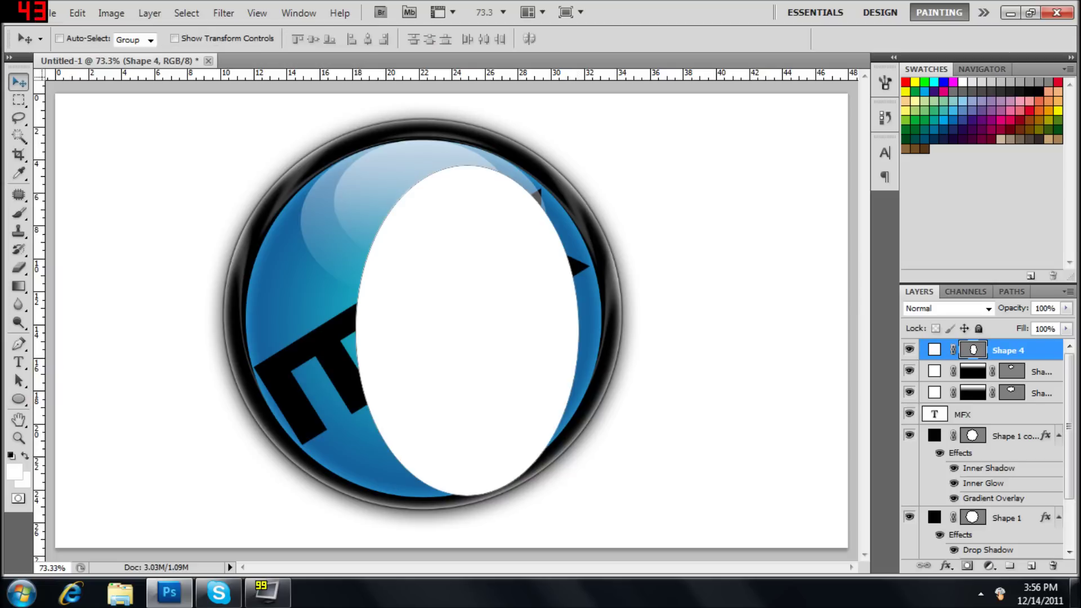
pyautogui.moveTo(468, 284); pyautogui.dragTo(425, 255)
pyautogui.moveTo(425, 304); pyautogui.dragTo(420, 306)
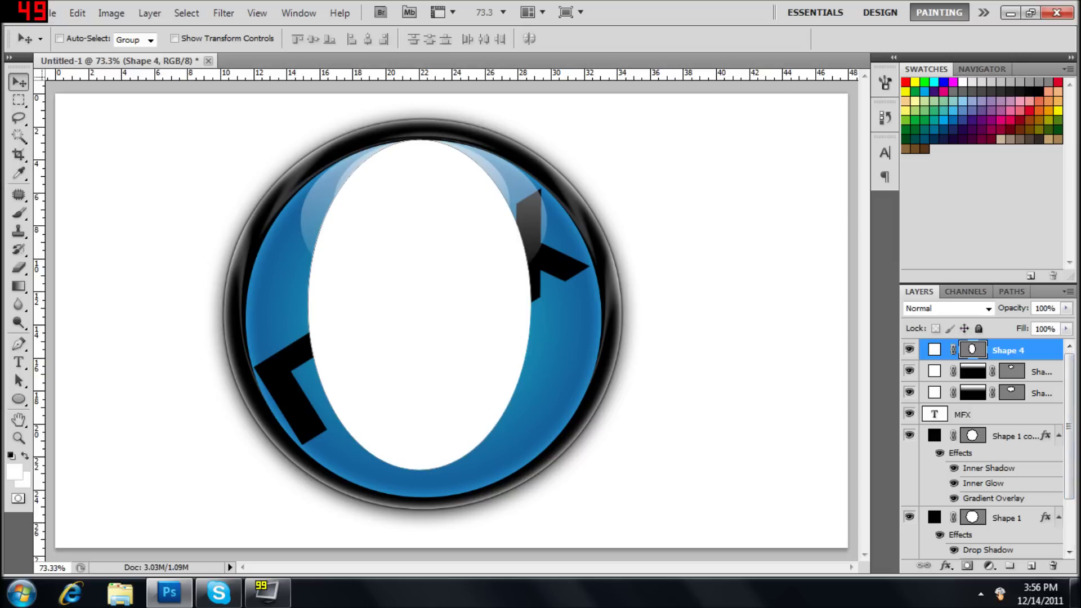
# Add a layer mask to the tall ellipse and fade it with a vertical linear gradient from opaque top to transparent bottom
pyautogui.click(967, 566)
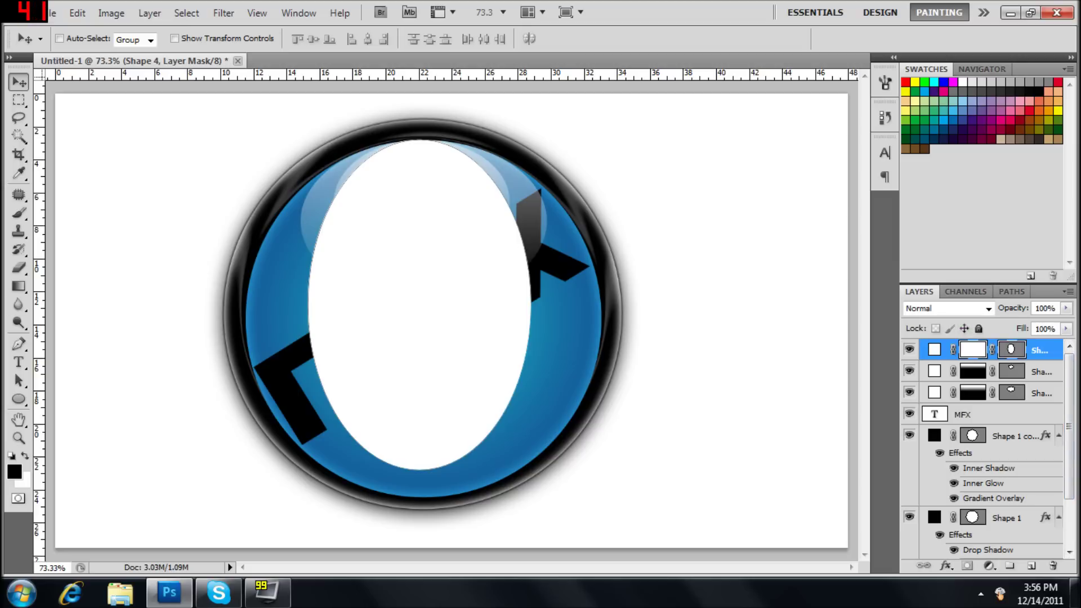
pyautogui.press('g')
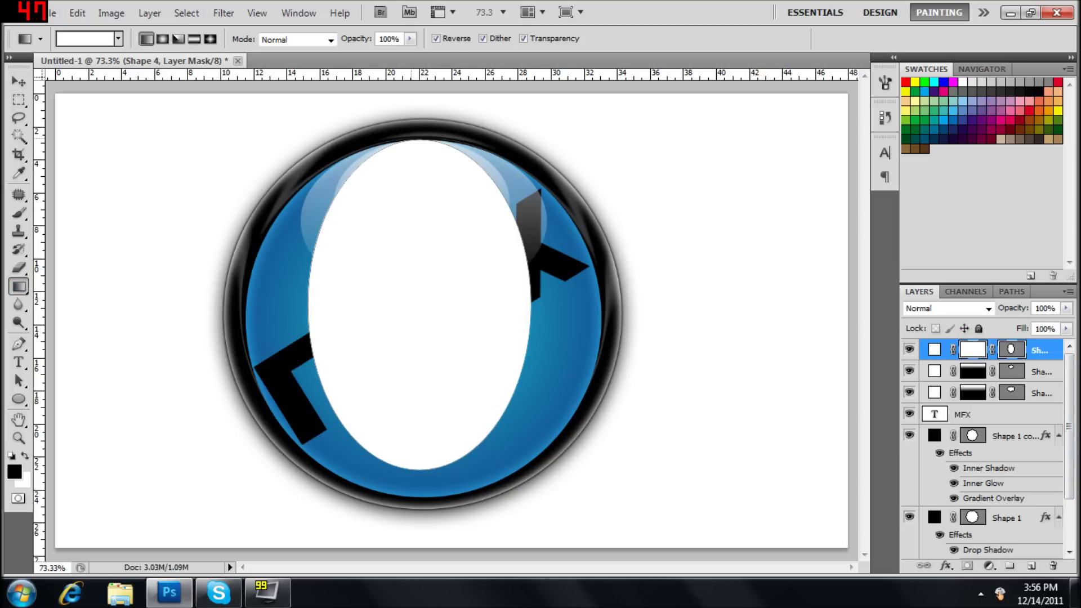
pyautogui.moveTo(416, 138); pyautogui.dragTo(417, 469)
# Lower the tall ellipse layer's opacity to 50% and move it below the two other highlight layers, directly above the MFX text
pyautogui.click(934, 350)
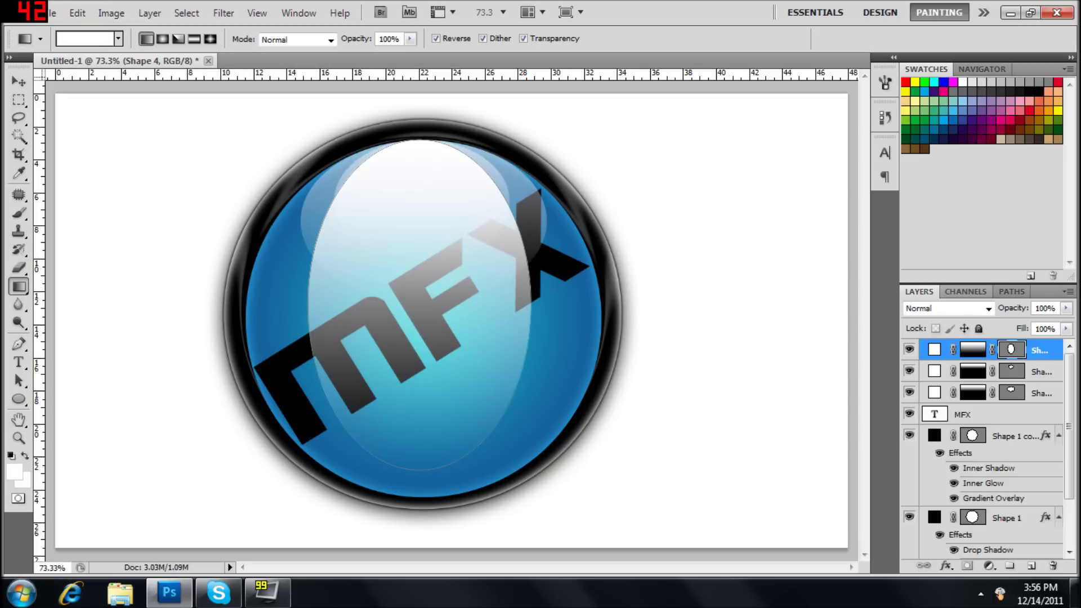
pyautogui.click(1066, 308)
pyautogui.moveTo(1066, 324); pyautogui.dragTo(1039, 380)
pyautogui.click(1038, 350)
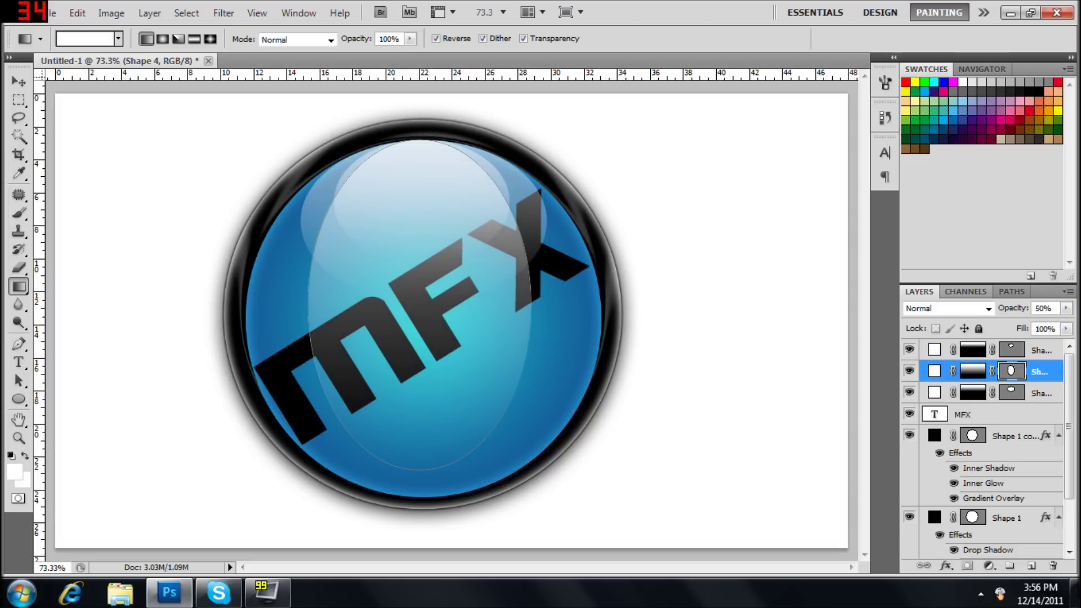
pyautogui.hotkey('ctrl', '[')
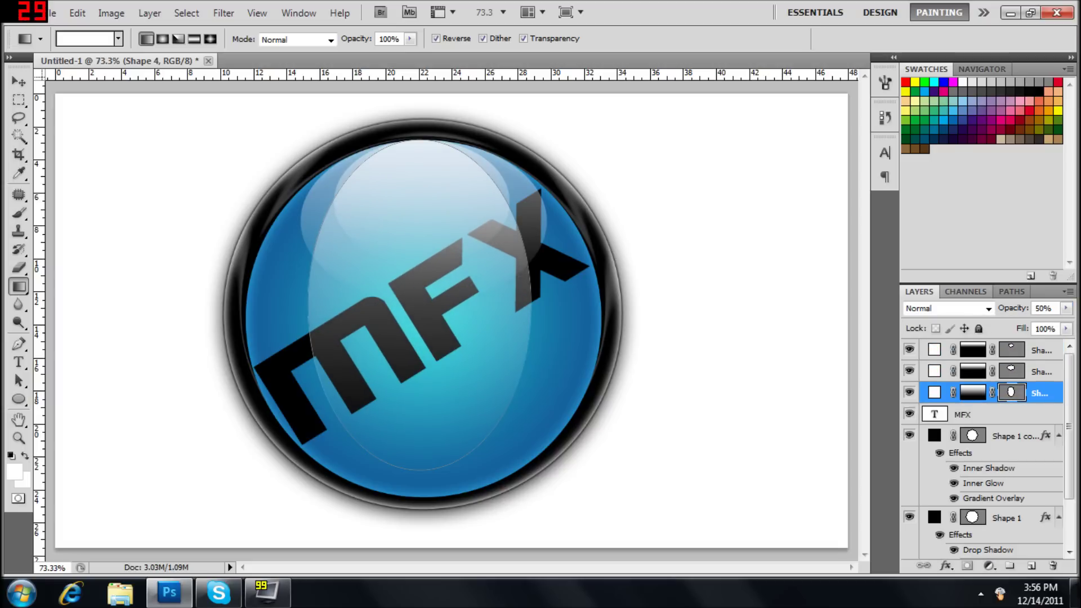
# Open the blending options of the MFX text layer and add a drop shadow with a size of 10 px
pyautogui.click(1002, 415)
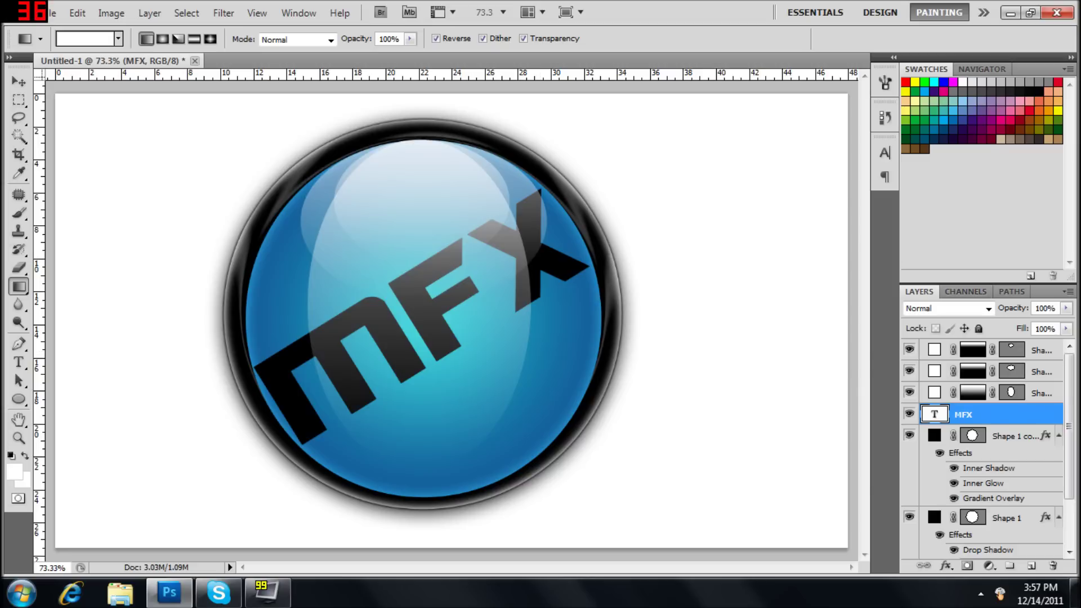
pyautogui.rightClick(991, 414)
pyautogui.click(912, 135)
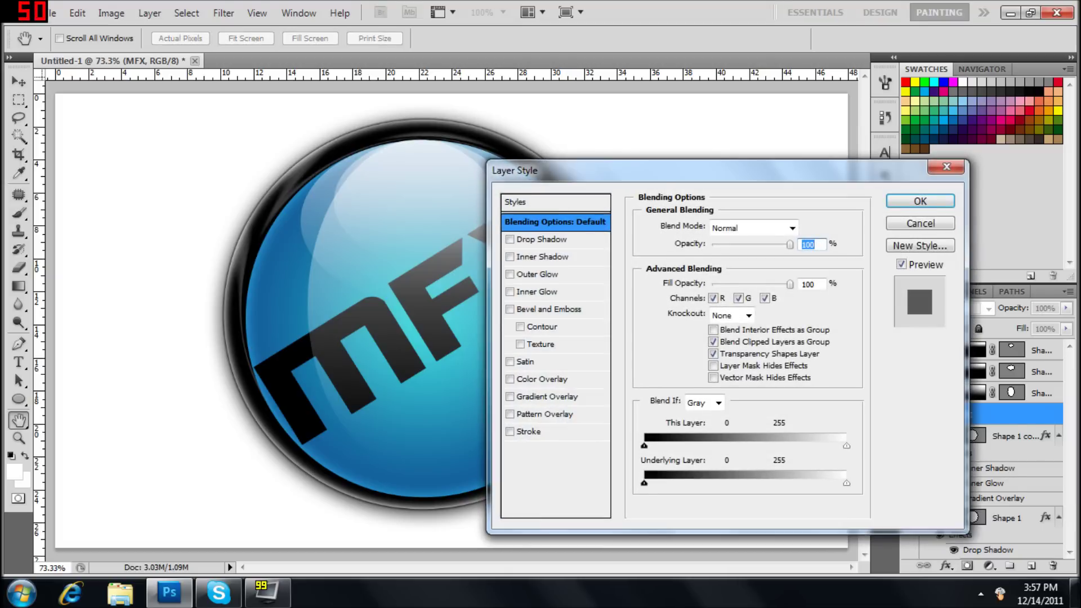
pyautogui.moveTo(545, 174); pyautogui.dragTo(716, 176)
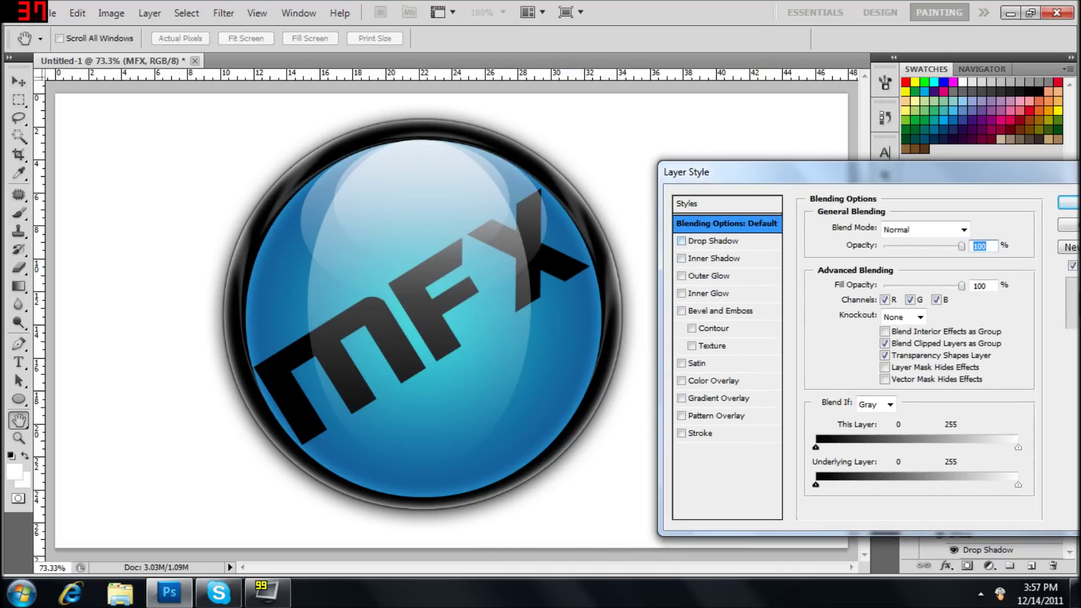
pyautogui.click(681, 241)
pyautogui.click(713, 241)
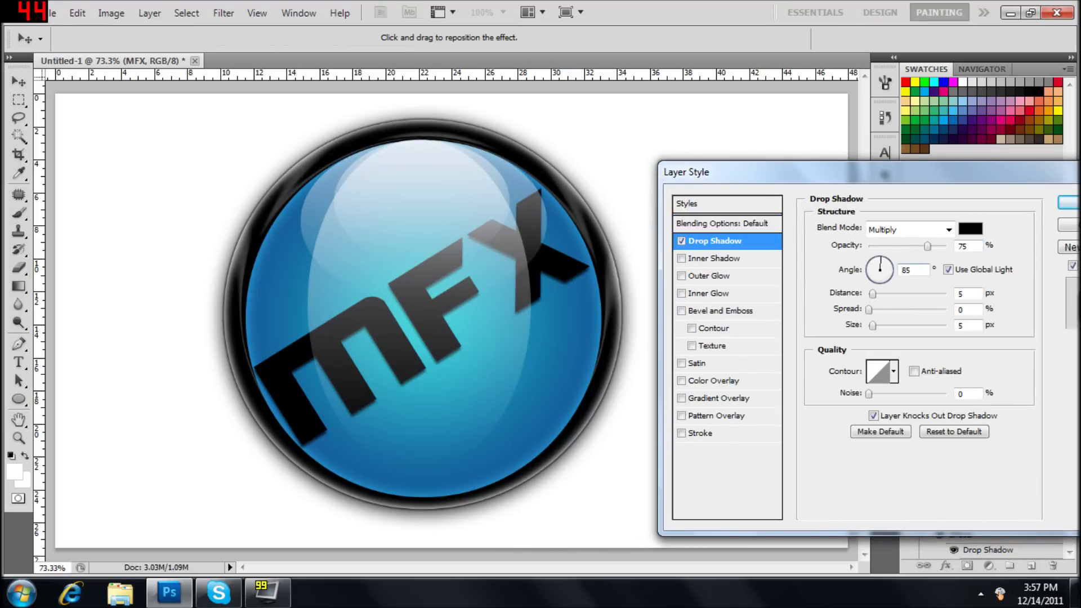
pyautogui.moveTo(872, 325)
pyautogui.mouseDown()
pyautogui.moveTo(886, 326)
pyautogui.moveTo(876, 326)
pyautogui.mouseUp()
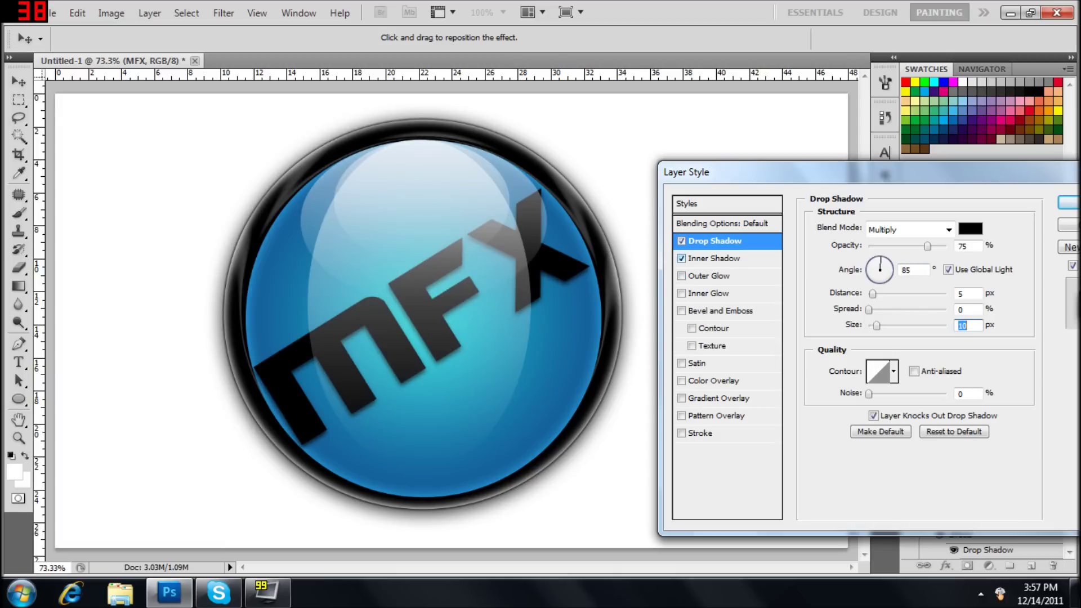
# Add an inner shadow to the MFX text with a distance of 10 px and a size of 15 px
pyautogui.click(682, 258)
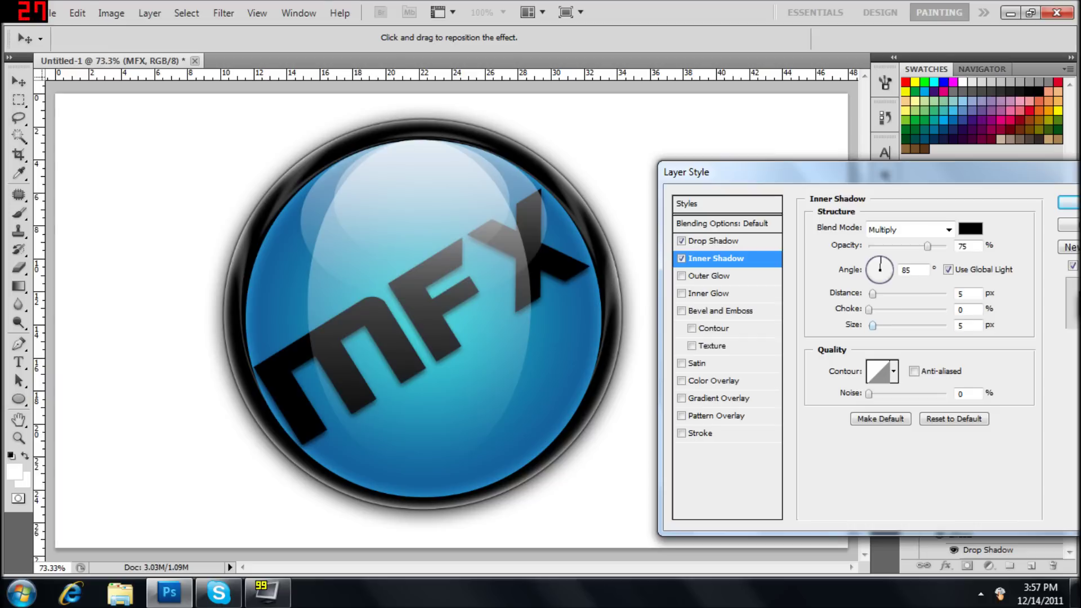
pyautogui.moveTo(873, 325)
pyautogui.mouseDown()
pyautogui.moveTo(894, 325)
pyautogui.moveTo(876, 326)
pyautogui.mouseUp()
pyautogui.write('15')
pyautogui.moveTo(873, 294); pyautogui.dragTo(878, 294)
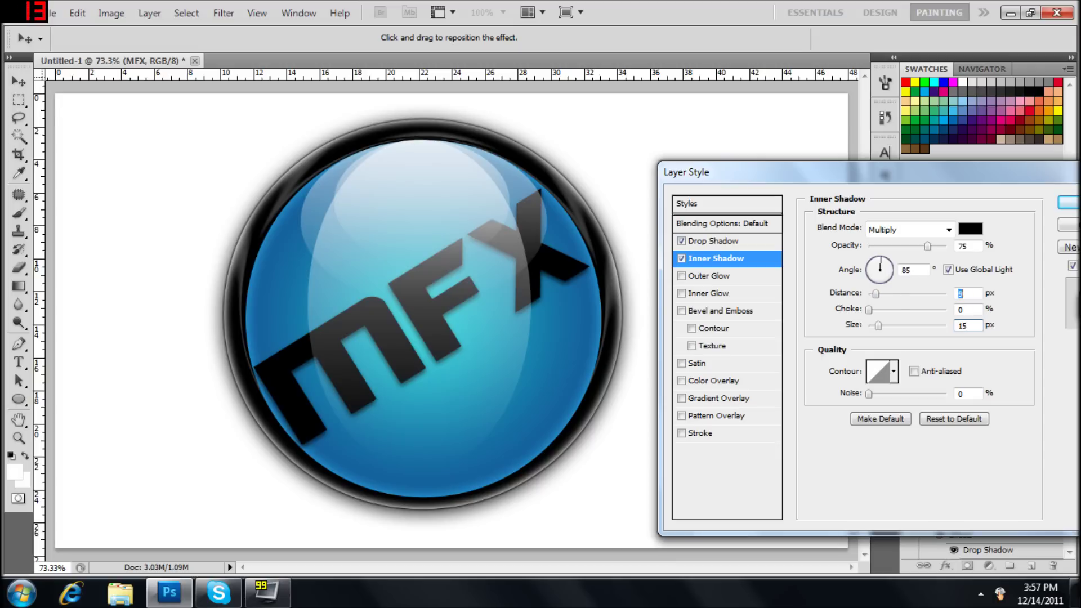
pyautogui.press('Down')
pyautogui.press('Down')
# Add an outer glow to the MFX text, coloured white and using the Normal blend mode
pyautogui.click(681, 276)
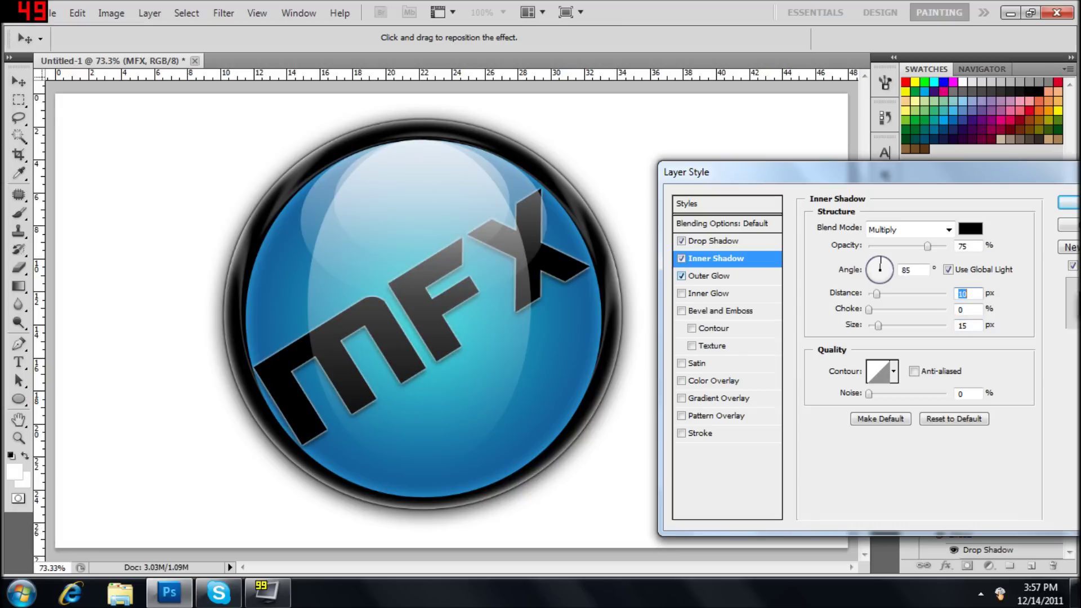
pyautogui.click(709, 276)
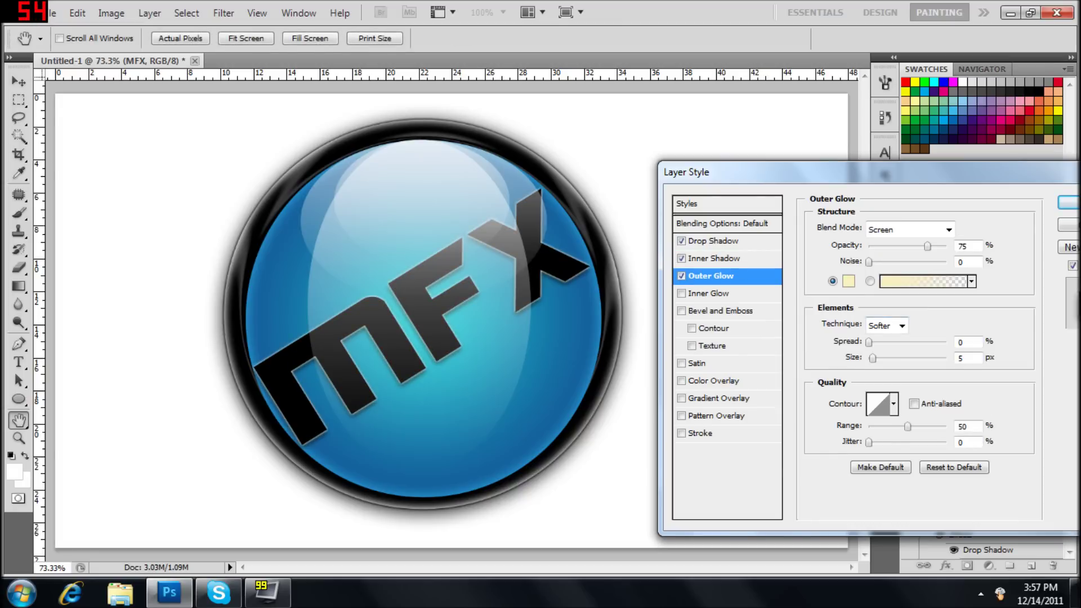
pyautogui.click(848, 281)
pyautogui.click(615, 280)
pyautogui.moveTo(615, 279); pyautogui.dragTo(614, 481)
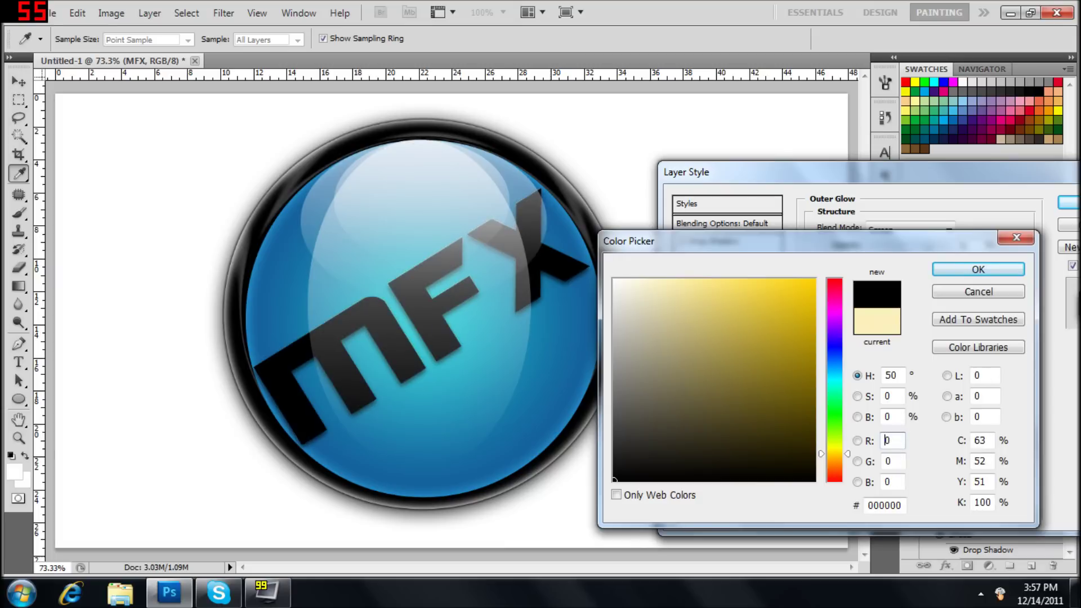
pyautogui.click(615, 280)
pyautogui.press('Return')
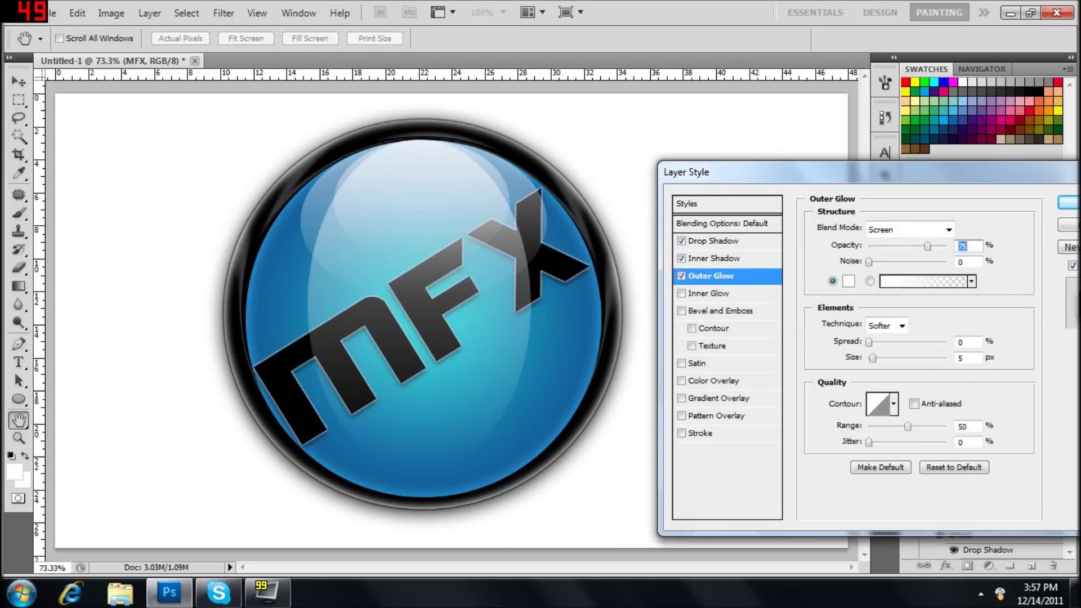
pyautogui.click(910, 229)
pyautogui.click(889, 7)
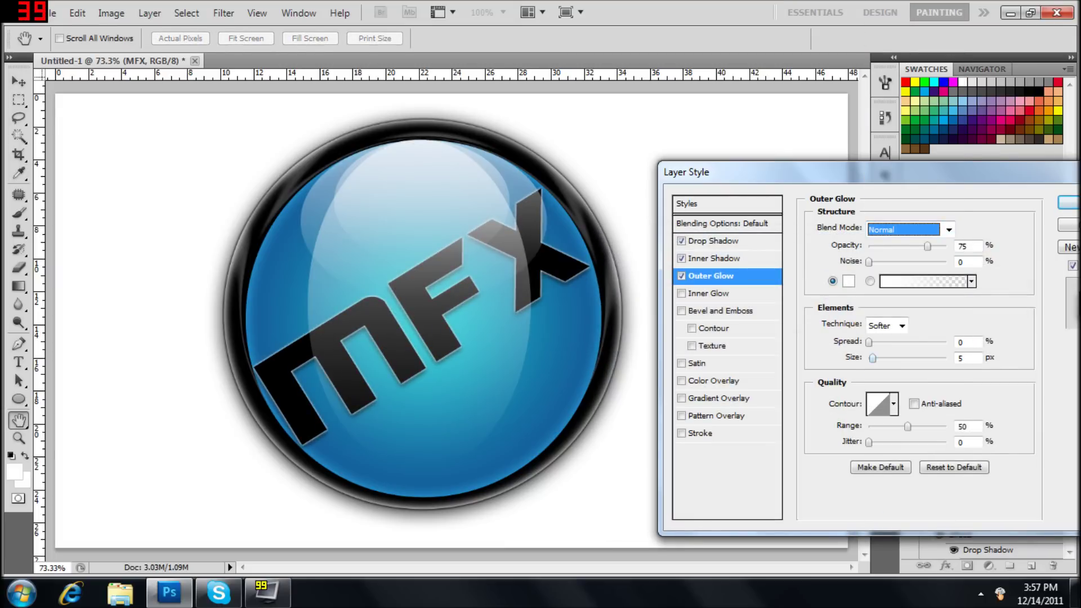
# Set the outer glow's spread to 100% and its size to 1 px to form a thin outline
pyautogui.moveTo(873, 358); pyautogui.dragTo(877, 358)
pyautogui.press('Down')
pyautogui.press('Down')
pyautogui.press('Down')
pyautogui.press('Down')
pyautogui.press('Down')
pyautogui.press('Down')
pyautogui.press('Down')
pyautogui.press('Down')
pyautogui.press('Down')
pyautogui.press('Down')
pyautogui.press('Down')
pyautogui.press('Down')
pyautogui.press('Down')
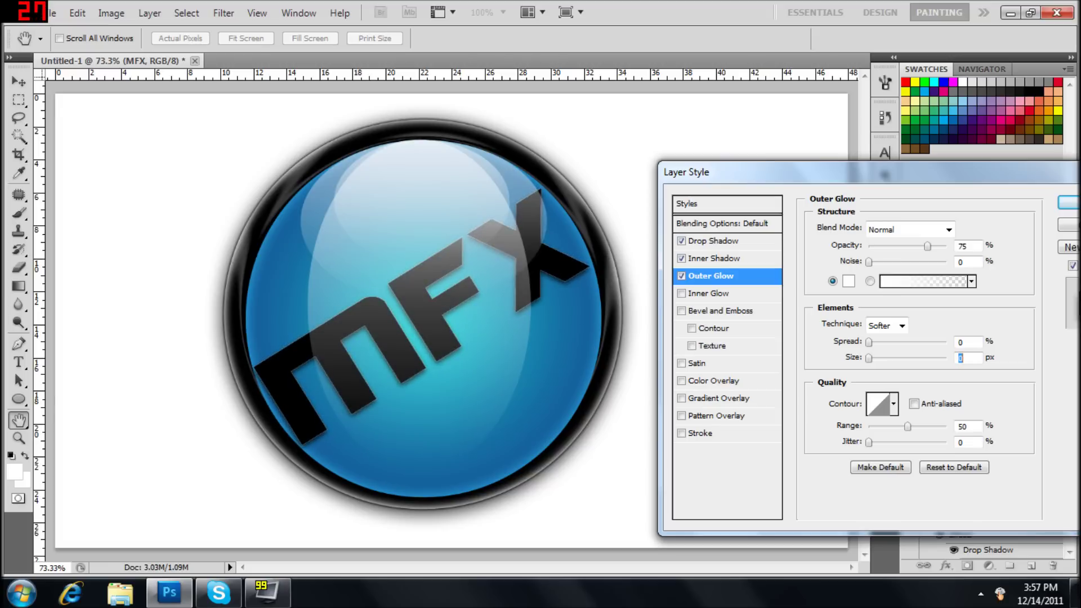
pyautogui.hotkey('shift', 'Tab')
pyautogui.hotkey('shift', 'Up')
pyautogui.hotkey('shift', 'Up')
pyautogui.hotkey('shift', 'Up')
pyautogui.hotkey('shift', 'Up')
pyautogui.hotkey('shift', 'Up')
pyautogui.hotkey('shift', 'Up')
pyautogui.hotkey('shift', 'Up')
pyautogui.hotkey('shift', 'Up')
pyautogui.hotkey('shift', 'Up')
pyautogui.hotkey('shift', 'Up')
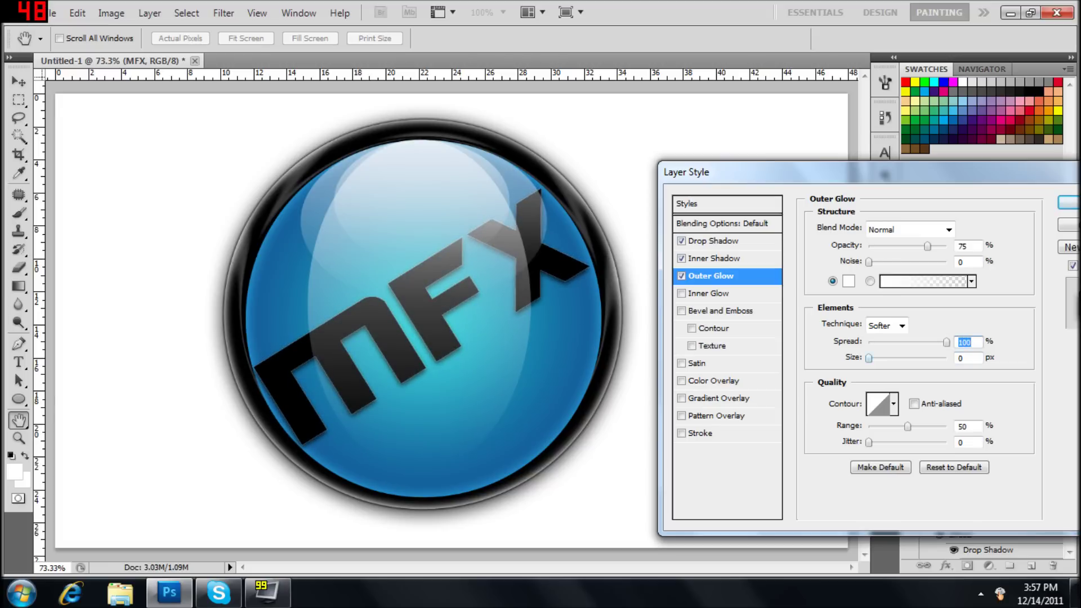
pyautogui.press('Tab')
pyautogui.press('Up')
pyautogui.press('Up')
pyautogui.press('Up')
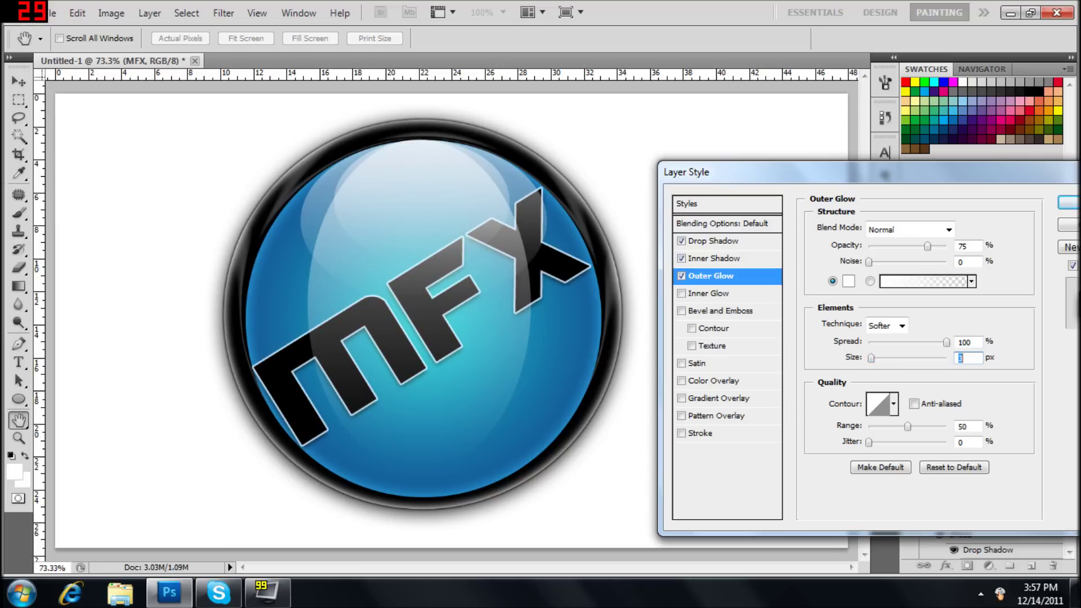
pyautogui.press('Down')
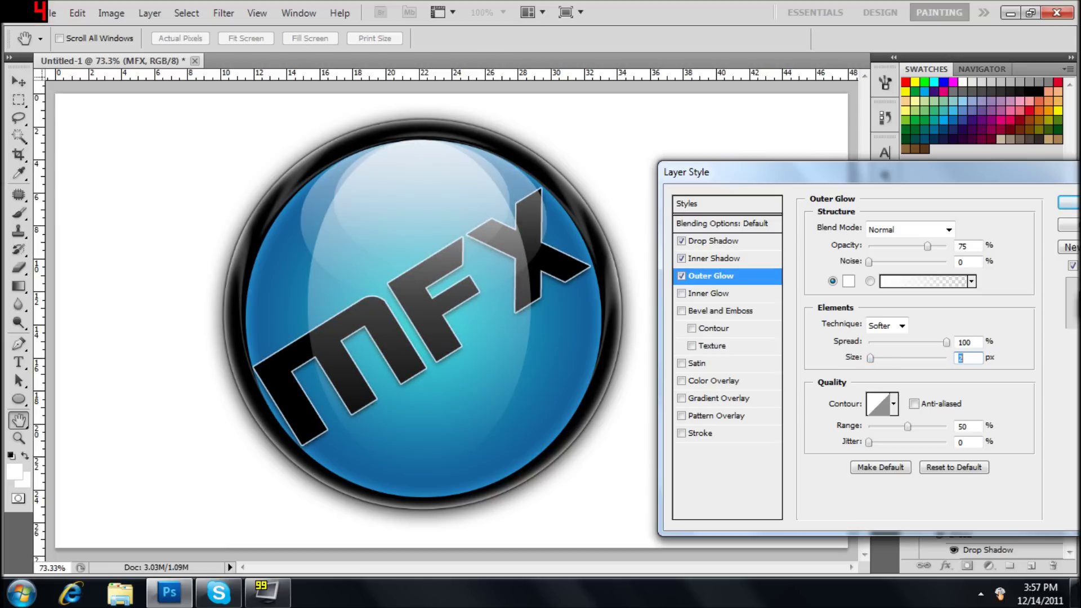
pyautogui.press('Down')
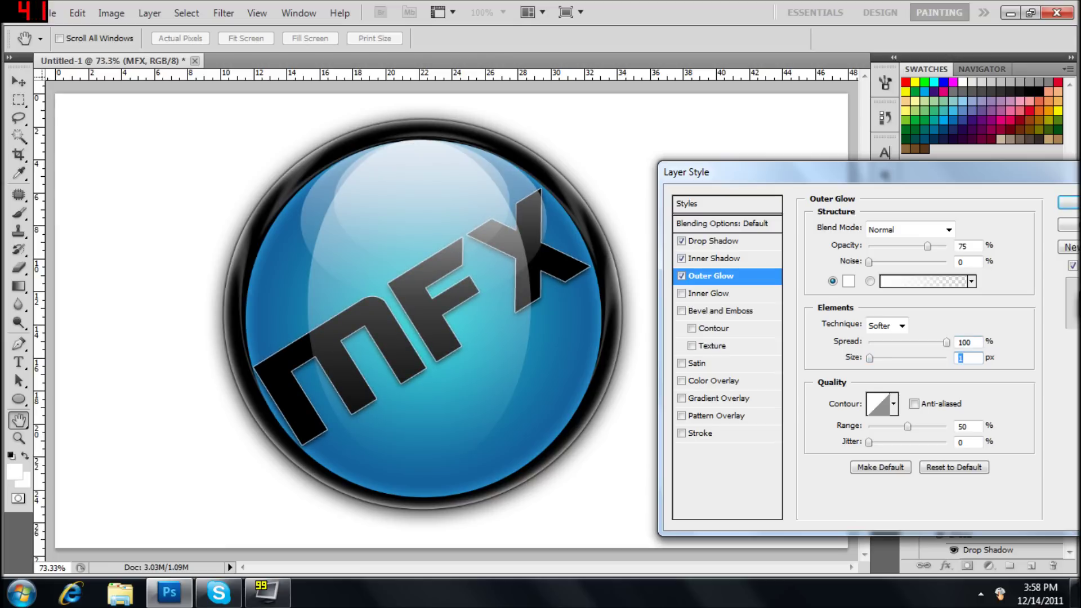
# Add a white inner glow to the MFX text with a size of 5 px and the Normal blend mode
pyautogui.click(681, 293)
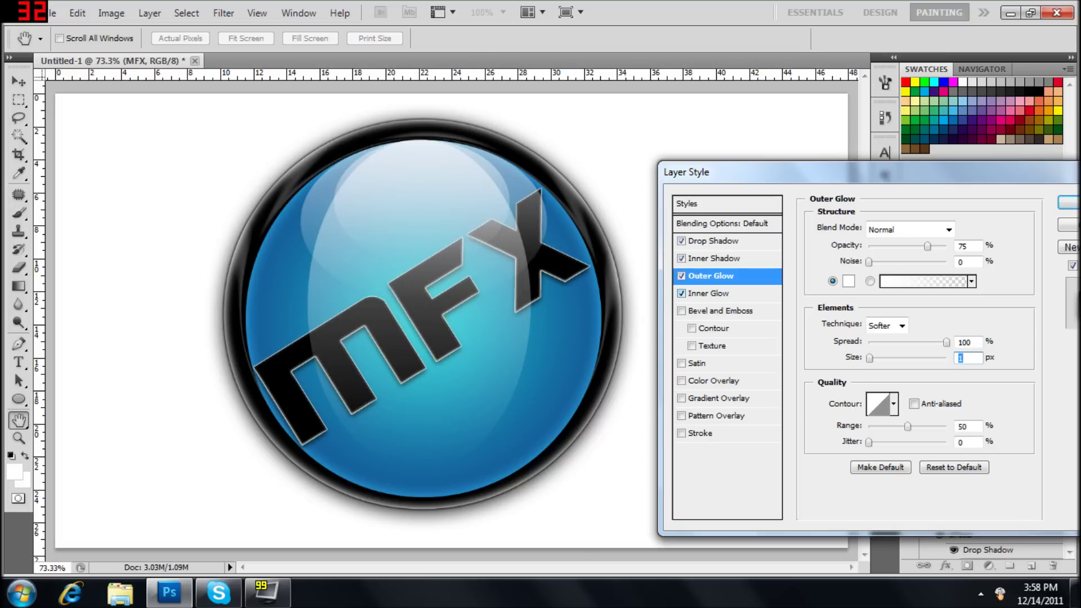
pyautogui.click(708, 294)
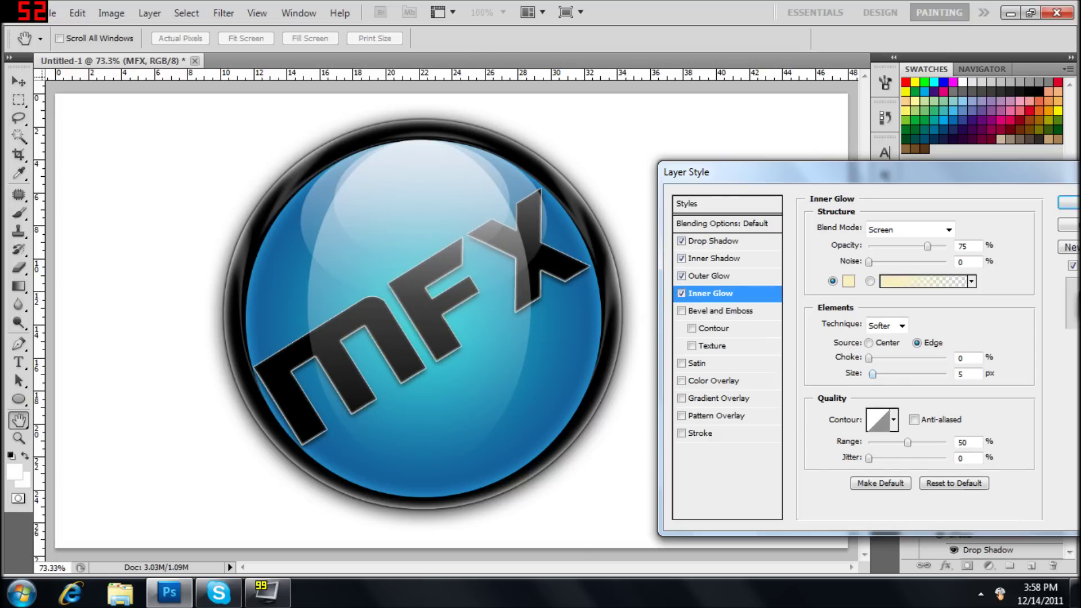
pyautogui.click(848, 281)
pyautogui.moveTo(778, 329); pyautogui.dragTo(612, 279)
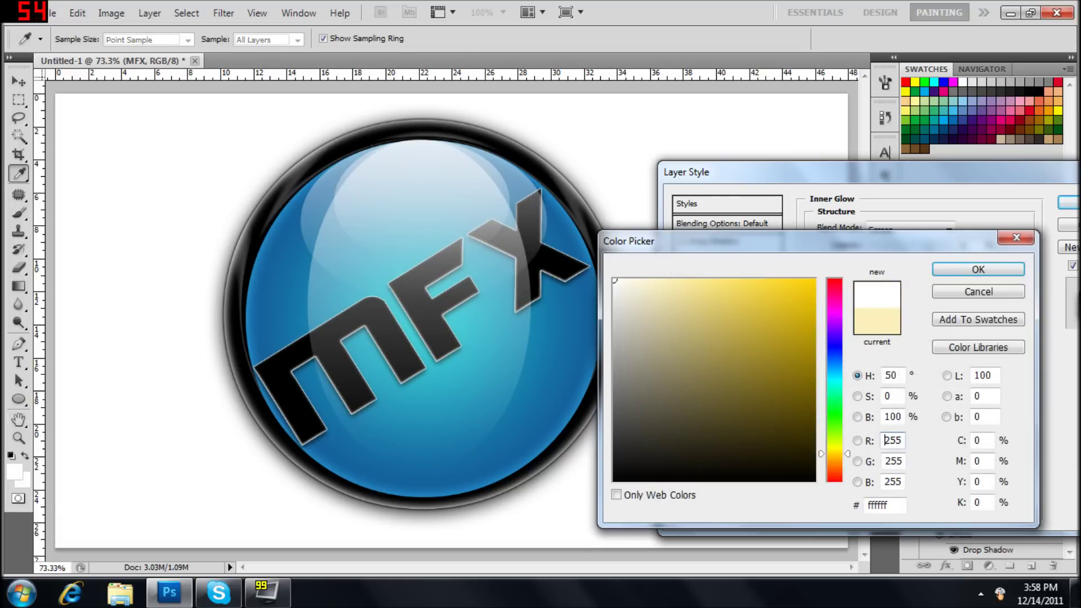
pyautogui.press('Return')
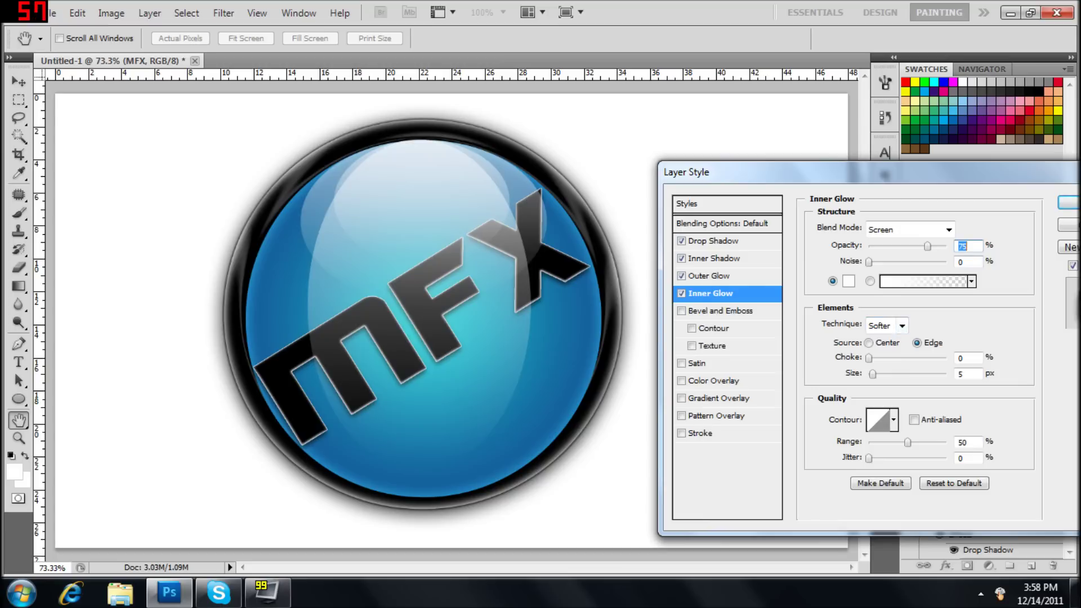
pyautogui.moveTo(872, 374); pyautogui.dragTo(873, 374)
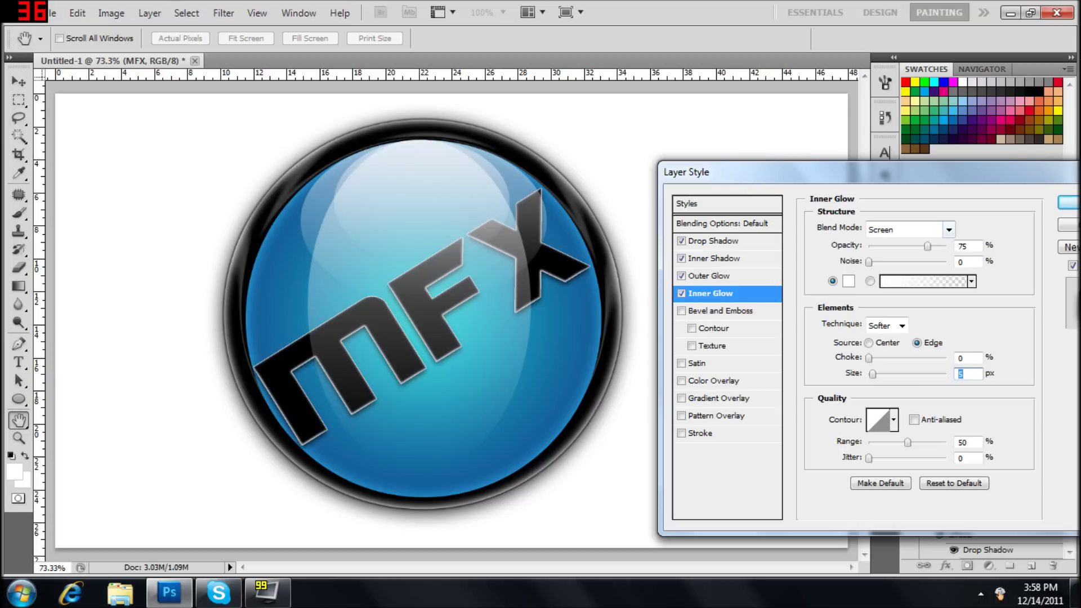
pyautogui.click(949, 230)
pyautogui.click(879, 6)
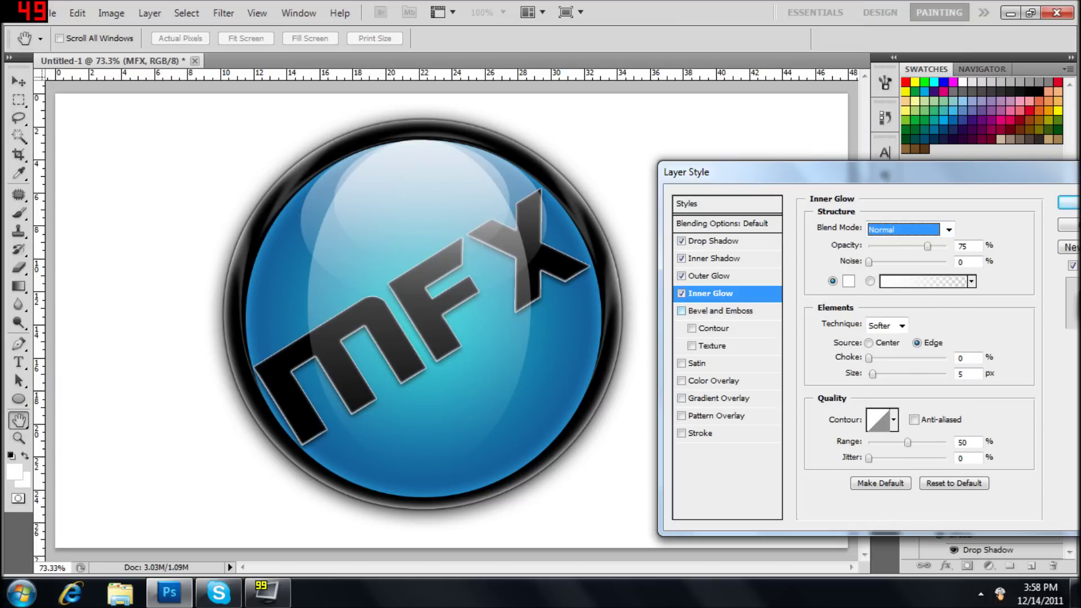
# Enable Bevel and Emboss on the MFX text with its default Inner Bevel settings and apply the layer style
pyautogui.click(681, 311)
pyautogui.click(681, 311)
pyautogui.click(681, 311)
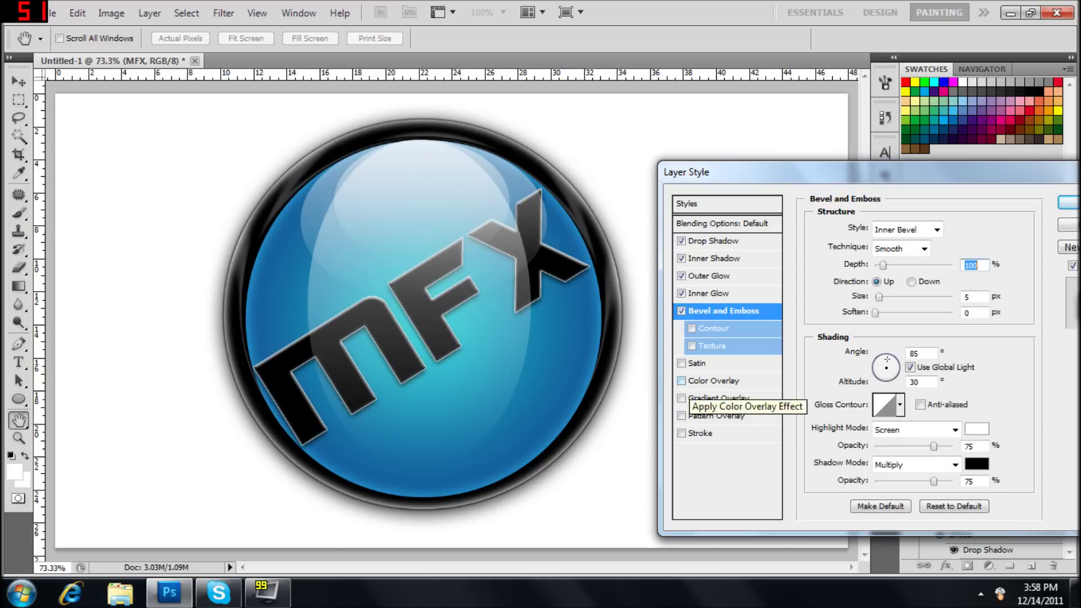
pyautogui.moveTo(788, 172); pyautogui.dragTo(655, 179)
pyautogui.press('Return')
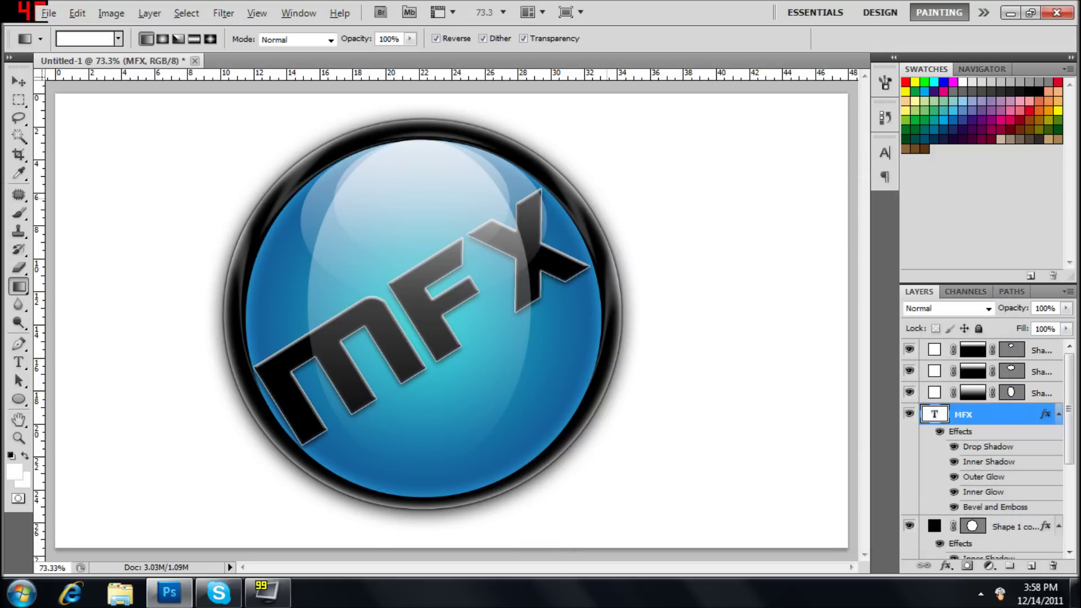
pyautogui.scroll(-4, 492, 192)
pyautogui.scroll(6, 492, 192)
pyautogui.scroll(-1, 492, 193)
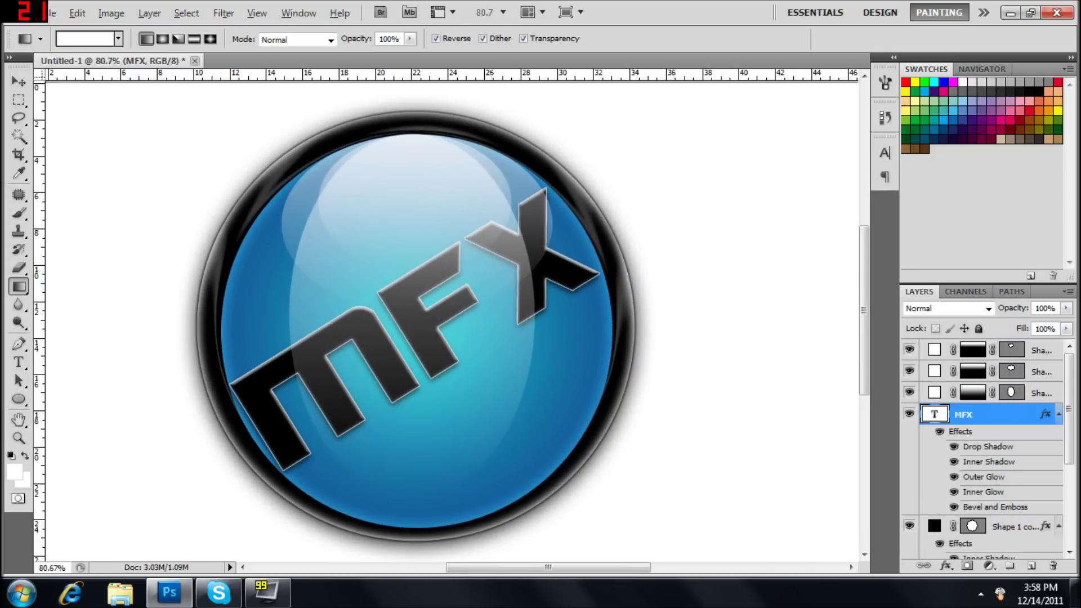
# Review the whole finished emblem on the canvas with the Move tool active
pyautogui.scroll(-1, 451, 315)
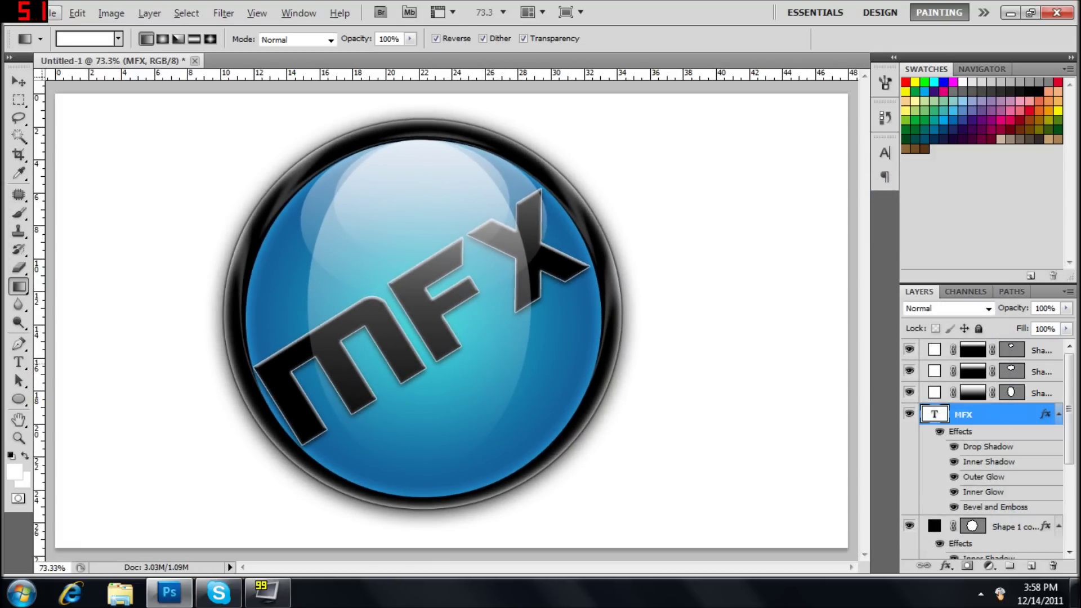
pyautogui.press('v')
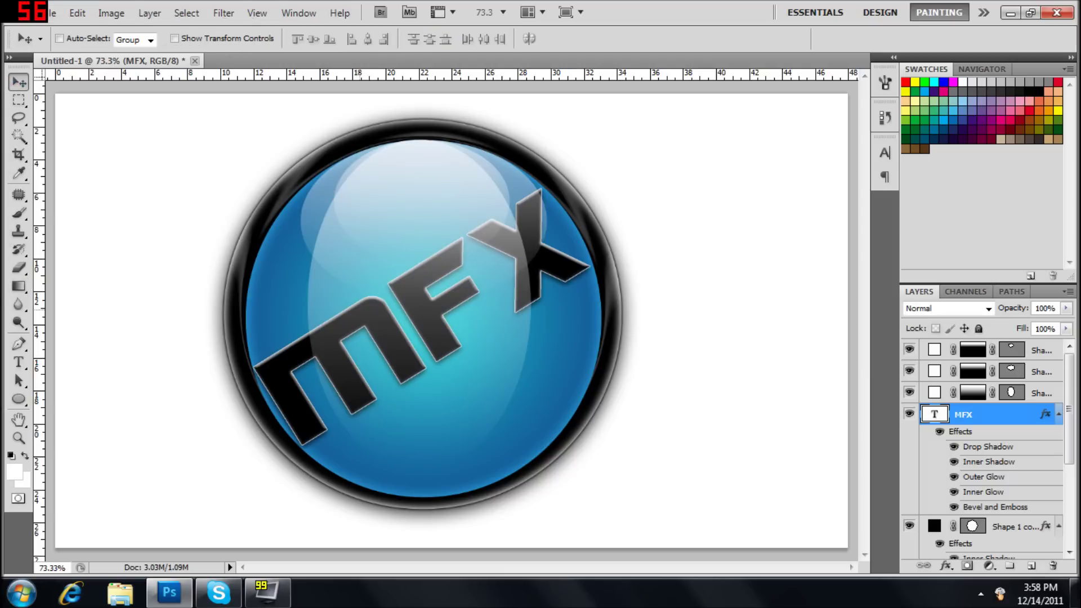
pyautogui.scroll(-3, 982, 450)
pyautogui.scroll(3, 982, 451)
# Switch to the desktop to examine the similar circular MossyFX emblem on the wallpaper, and return to the Photoshop document
pyautogui.click(1010, 13)
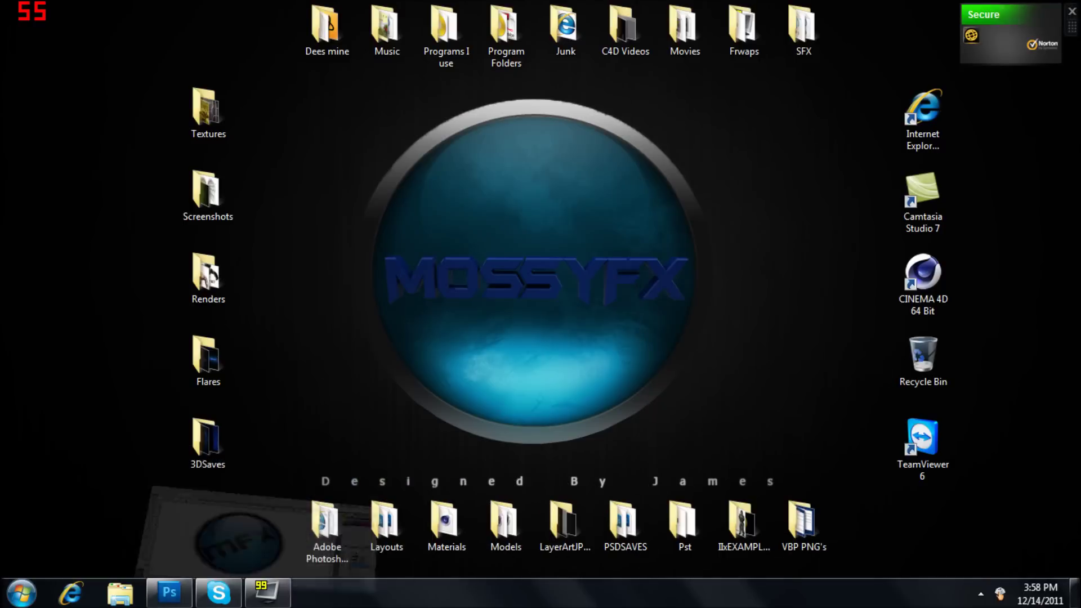
pyautogui.moveTo(555, 182); pyautogui.dragTo(638, 261)
pyautogui.moveTo(554, 261); pyautogui.dragTo(555, 260)
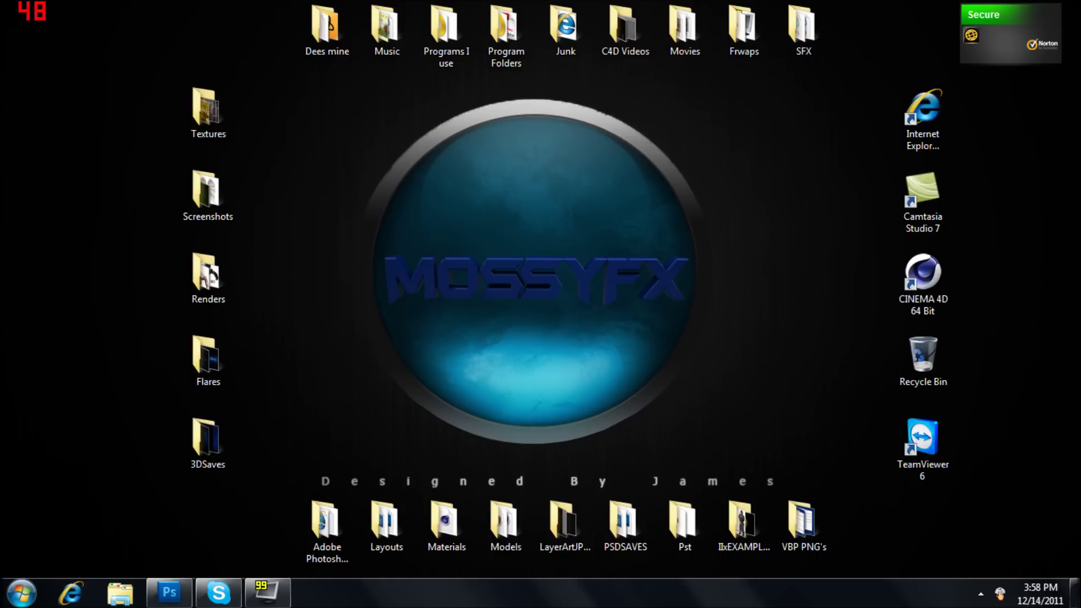
pyautogui.moveTo(445, 147); pyautogui.dragTo(645, 274)
pyautogui.click(169, 591)
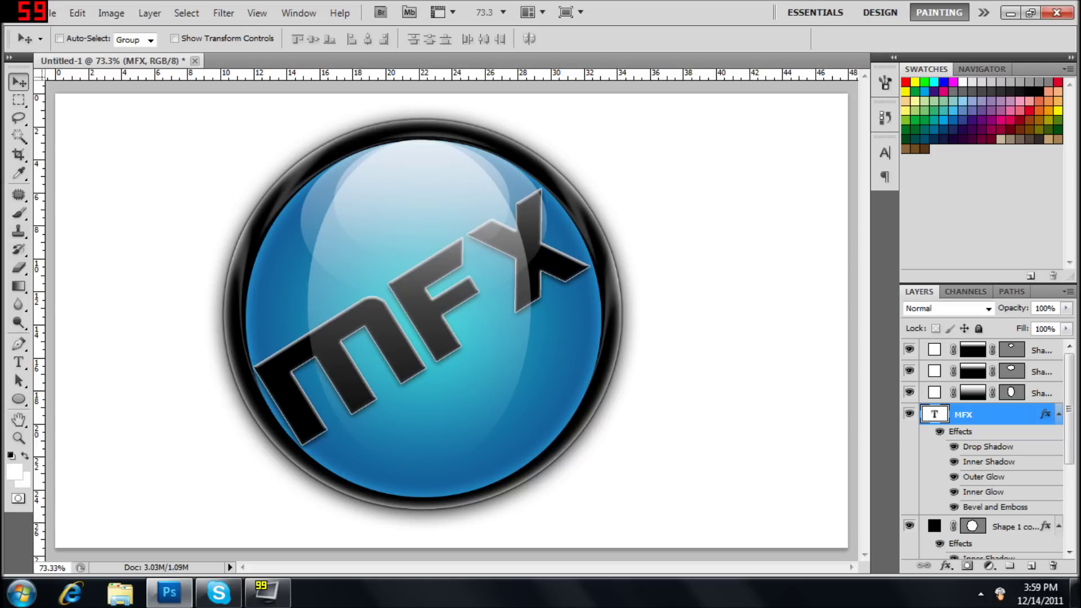
pyautogui.click(169, 592)
pyautogui.click(169, 592)
pyautogui.scroll(-3, 444, 313)
pyautogui.scroll(4, 444, 312)
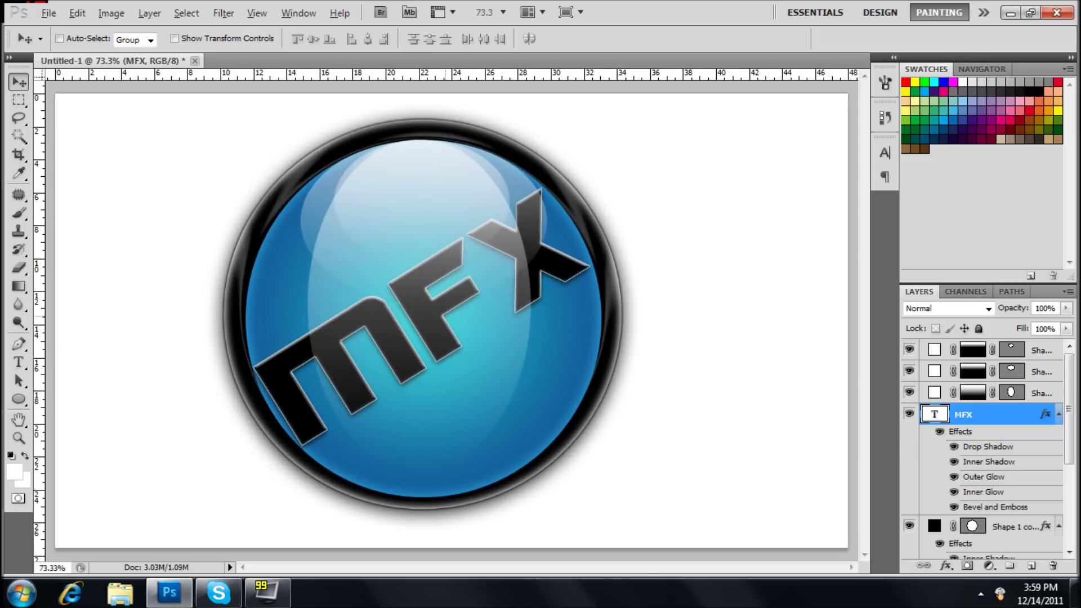
pyautogui.scroll(-1, 450, 321)
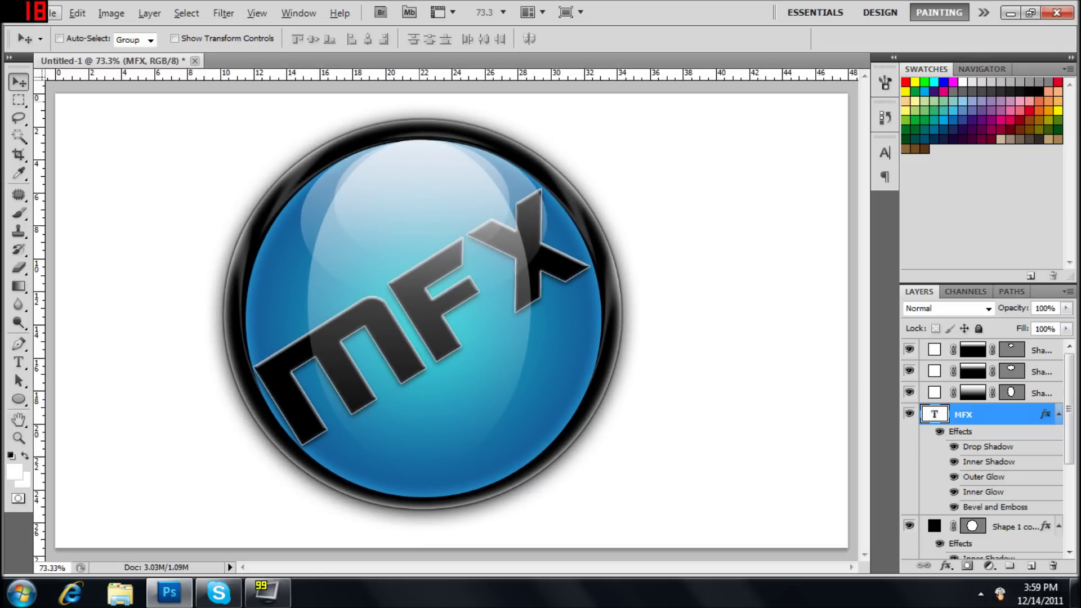